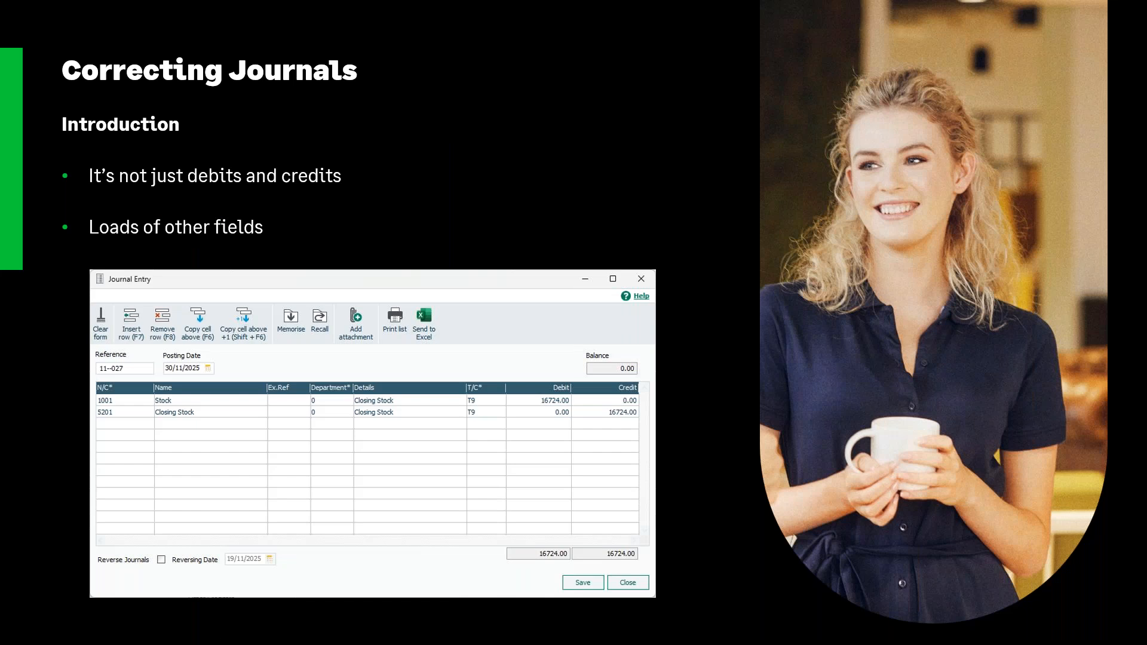
pyautogui.press('Right')
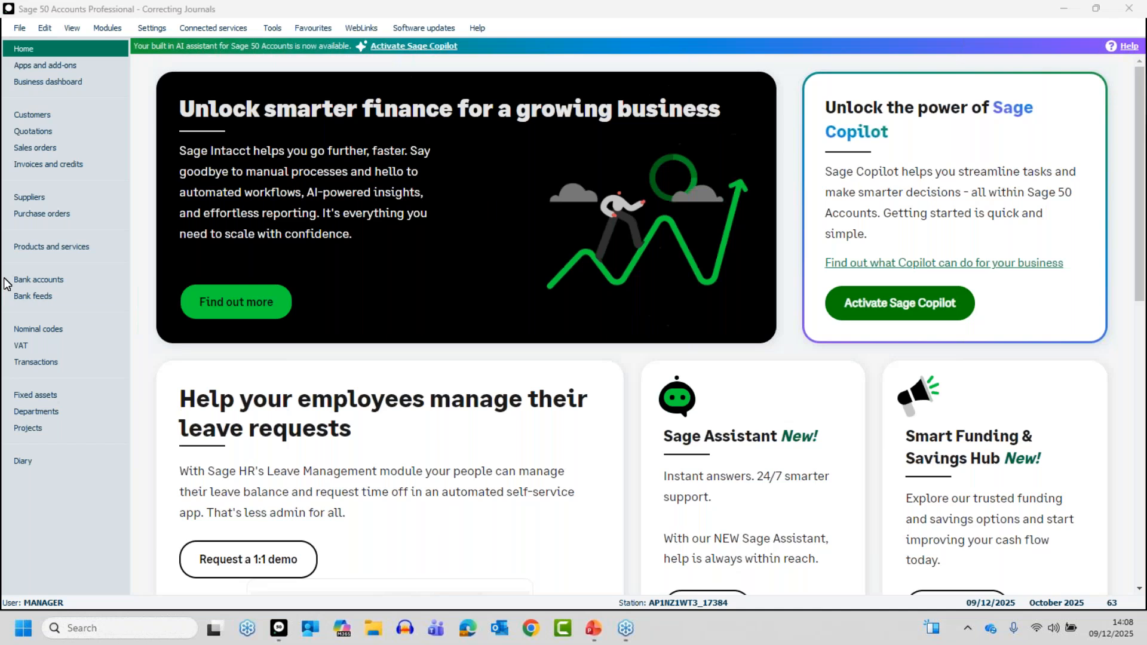
# Open the Manual Depreciation journal at transaction 55 for editing from the transactions list.
pyautogui.click(30, 368)
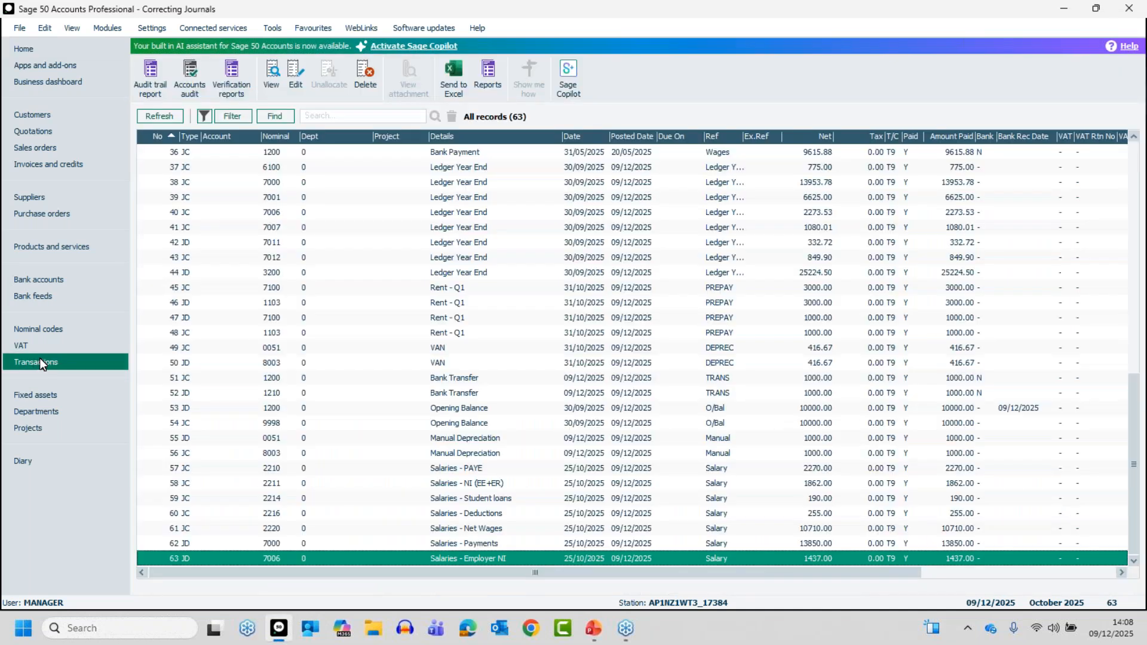
pyautogui.click(457, 440)
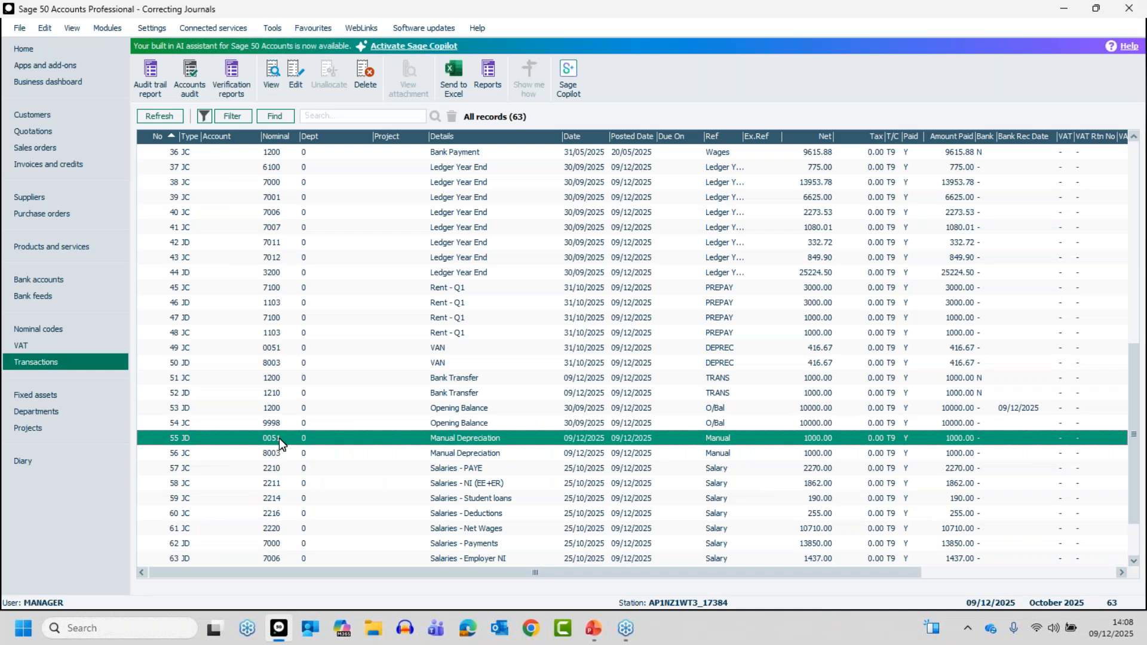
pyautogui.click(271, 457)
pyautogui.click(273, 454)
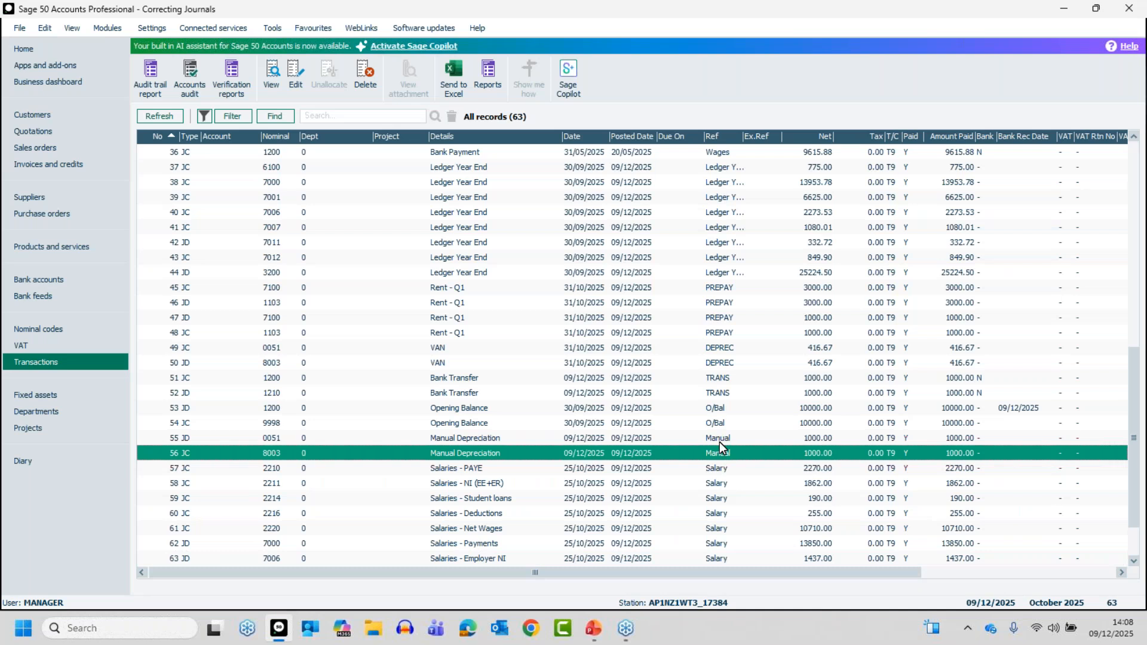
pyautogui.click(439, 440)
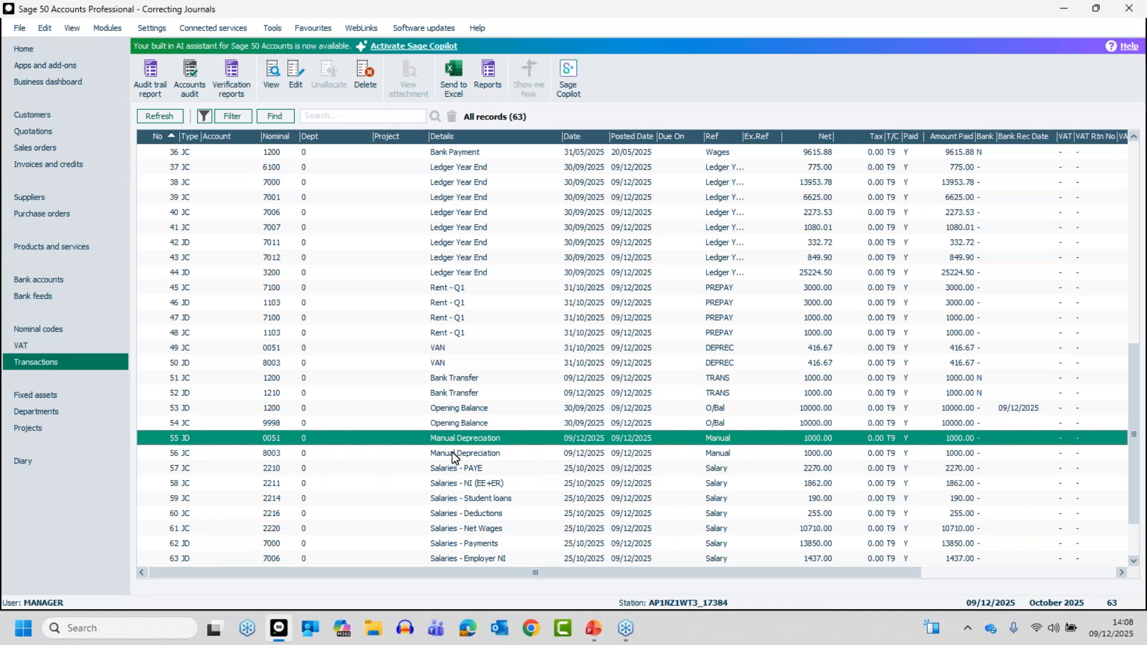
pyautogui.click(290, 70)
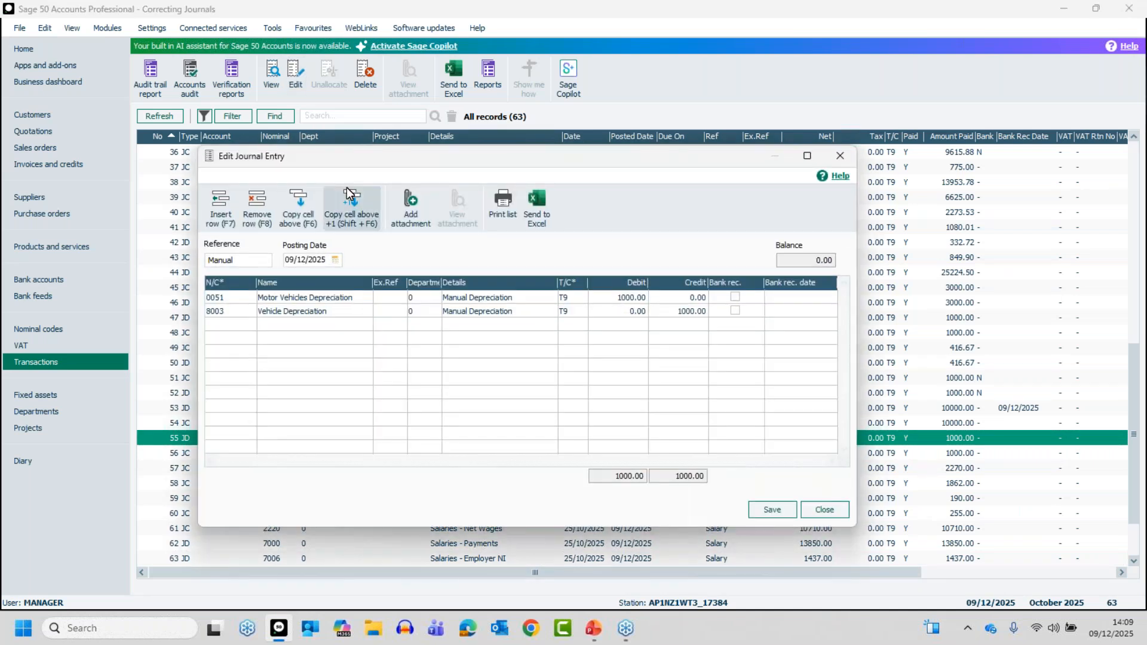
# Set the journal's reference to "Depr Nov" and save the entry.
pyautogui.moveTo(482, 165); pyautogui.dragTo(513, 169)
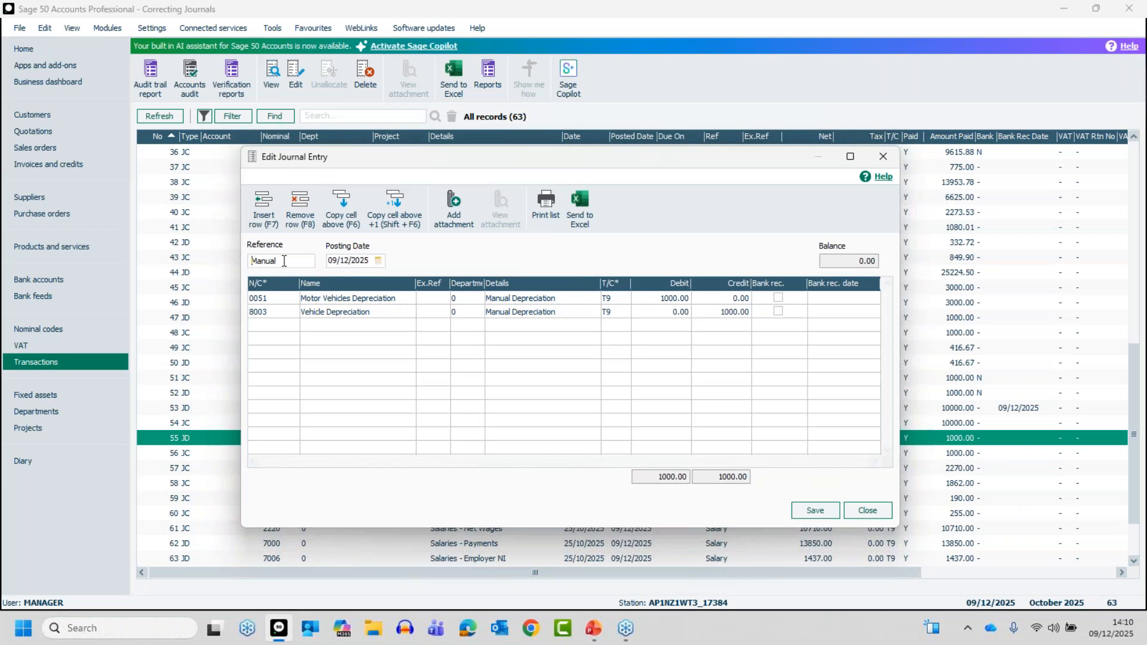
pyautogui.moveTo(284, 260); pyautogui.dragTo(246, 261)
pyautogui.write('Depr Nov')
pyautogui.click(817, 510)
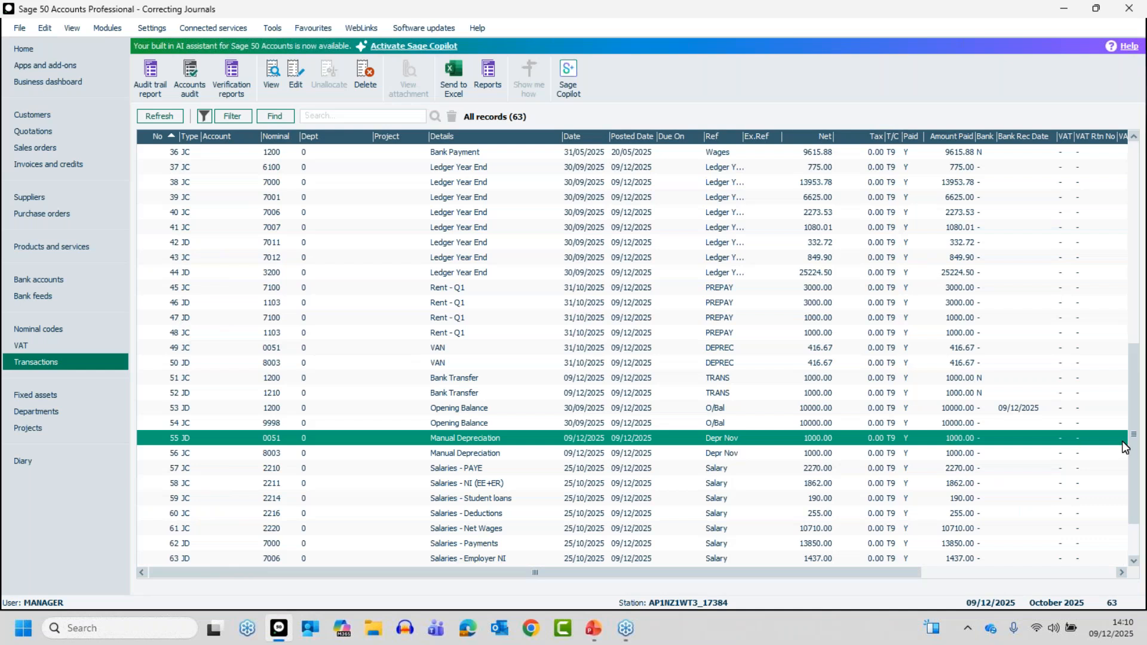
# Reopen the journal at transaction 55 and move the Motor Vehicles Depreciation line to a credit of 1000, clearing its debit.
pyautogui.moveTo(1131, 441); pyautogui.dragTo(1142, 568)
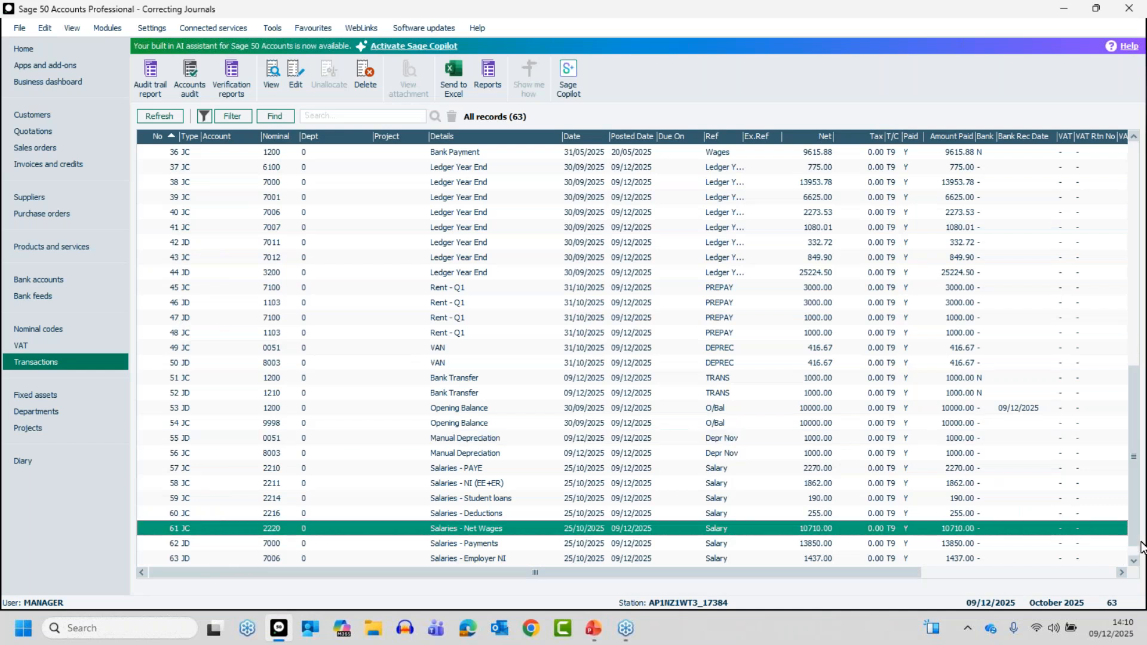
pyautogui.click(1134, 564)
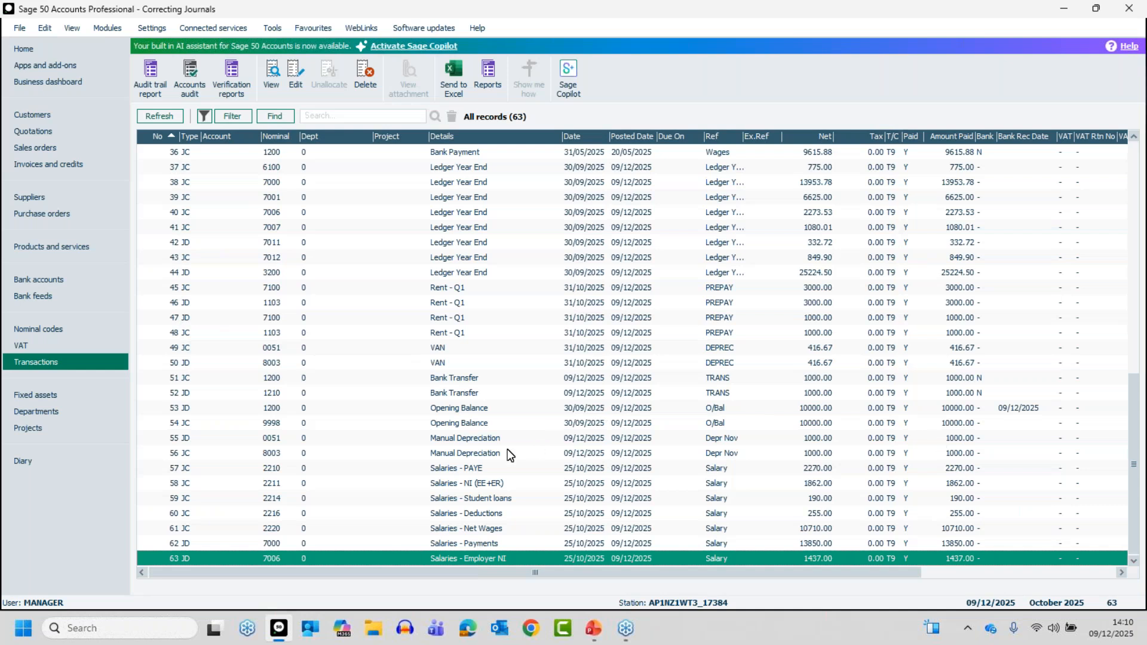
pyautogui.click(464, 441)
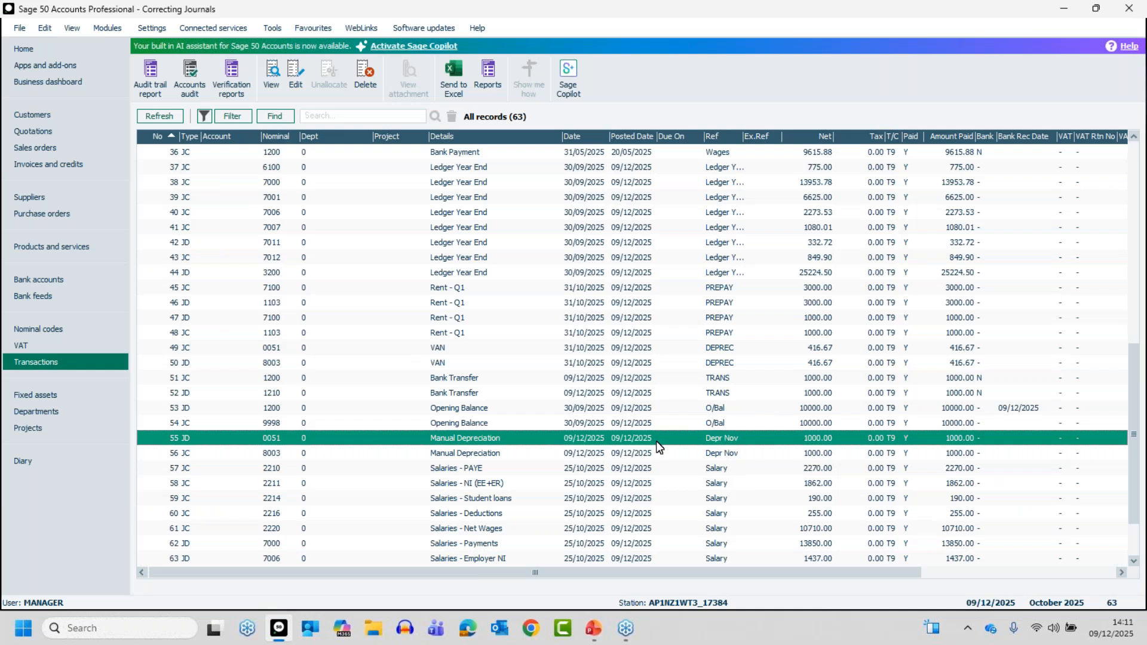
pyautogui.click(295, 75)
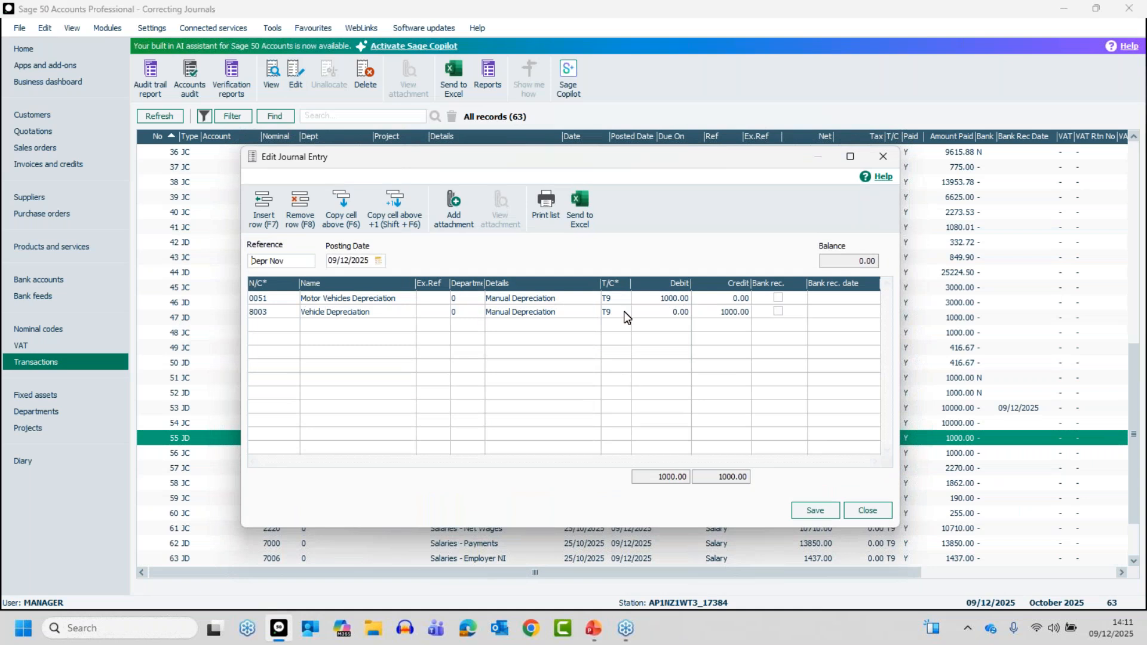
pyautogui.click(733, 334)
pyautogui.click(676, 301)
pyautogui.press('Delete')
pyautogui.press('Tab')
pyautogui.write('1000')
pyautogui.press('Tab')
pyautogui.press('Tab')
# Set the Vehicle Depreciation line to a debit of 1000 with no credit and save the journal.
pyautogui.click(661, 312)
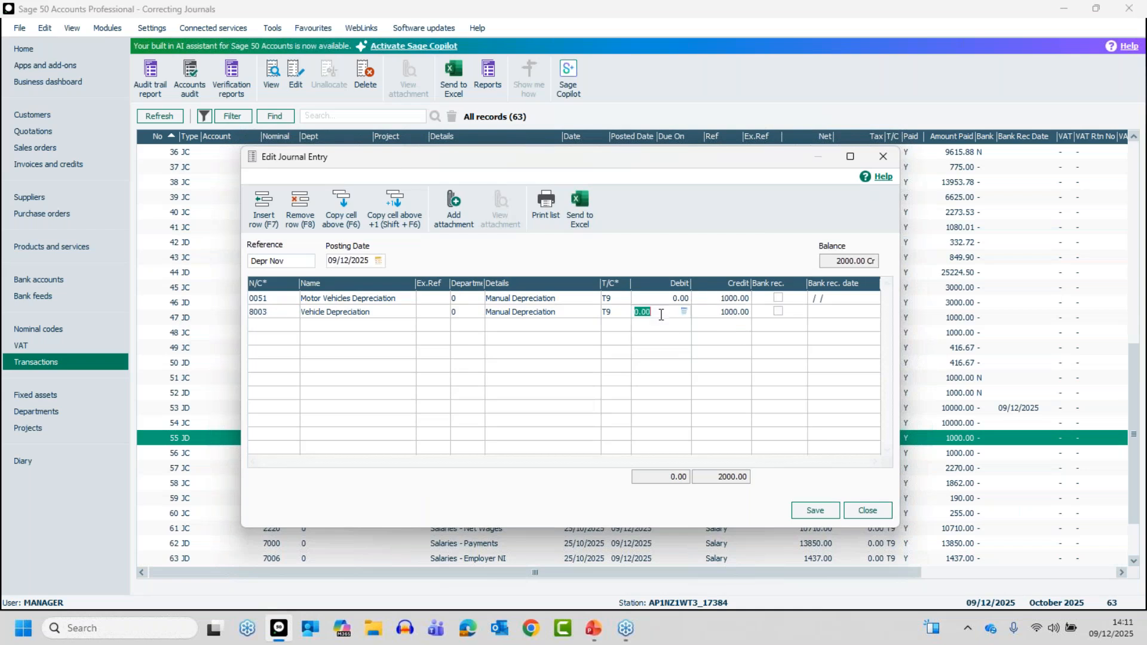
pyautogui.write('1000')
pyautogui.press('Tab')
pyautogui.press('Tab')
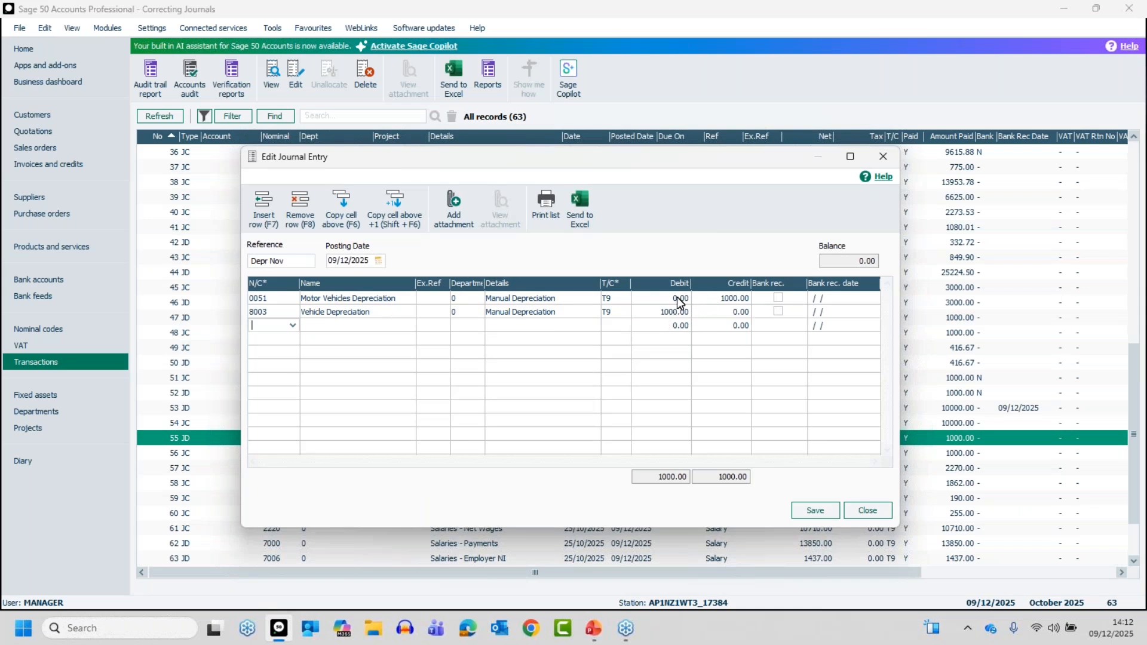
pyautogui.click(816, 511)
pyautogui.click(866, 511)
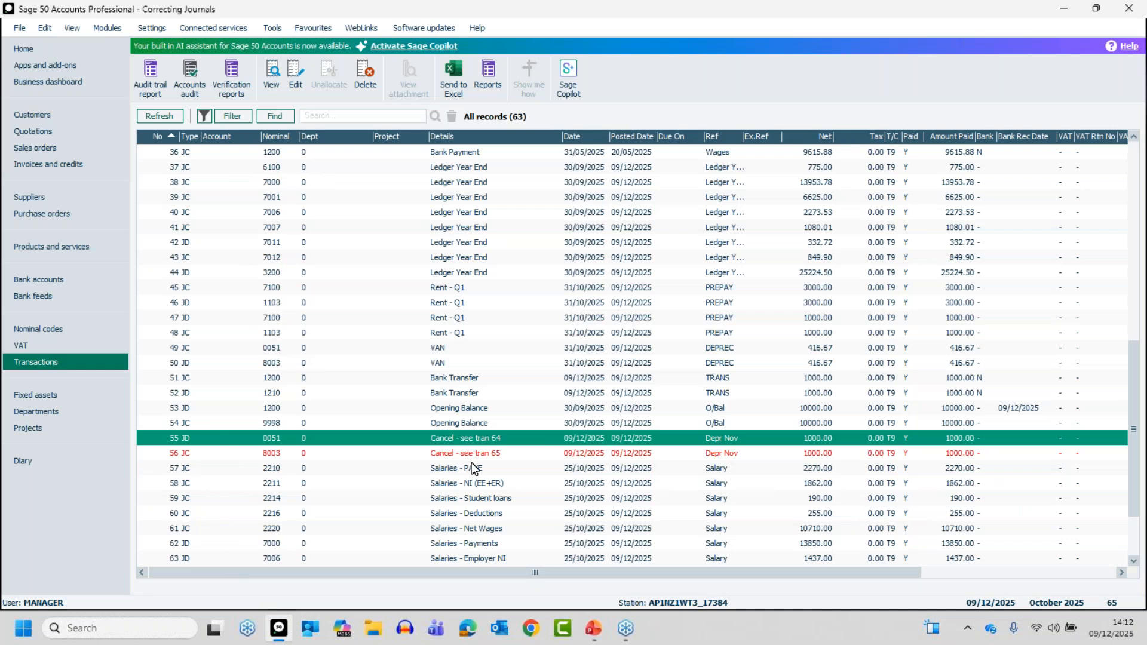
# Edit the Manual Depreciation journal at transaction 64, set its posting date to 30/11/2025 and save it.
pyautogui.click(471, 499)
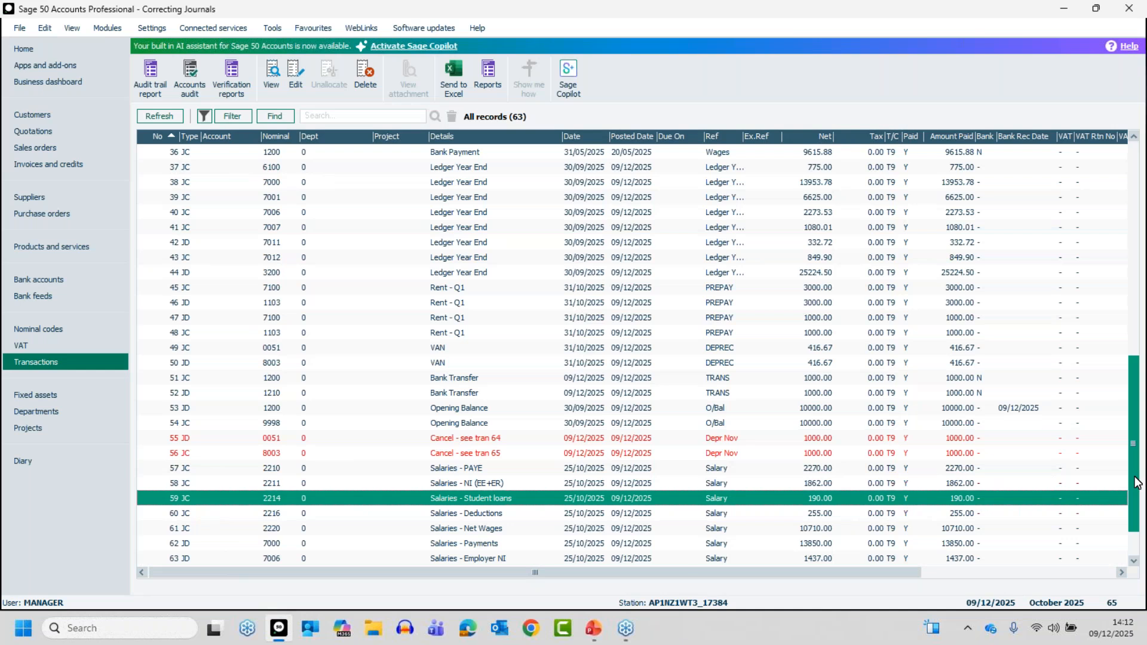
pyautogui.moveTo(1135, 478); pyautogui.dragTo(1146, 559)
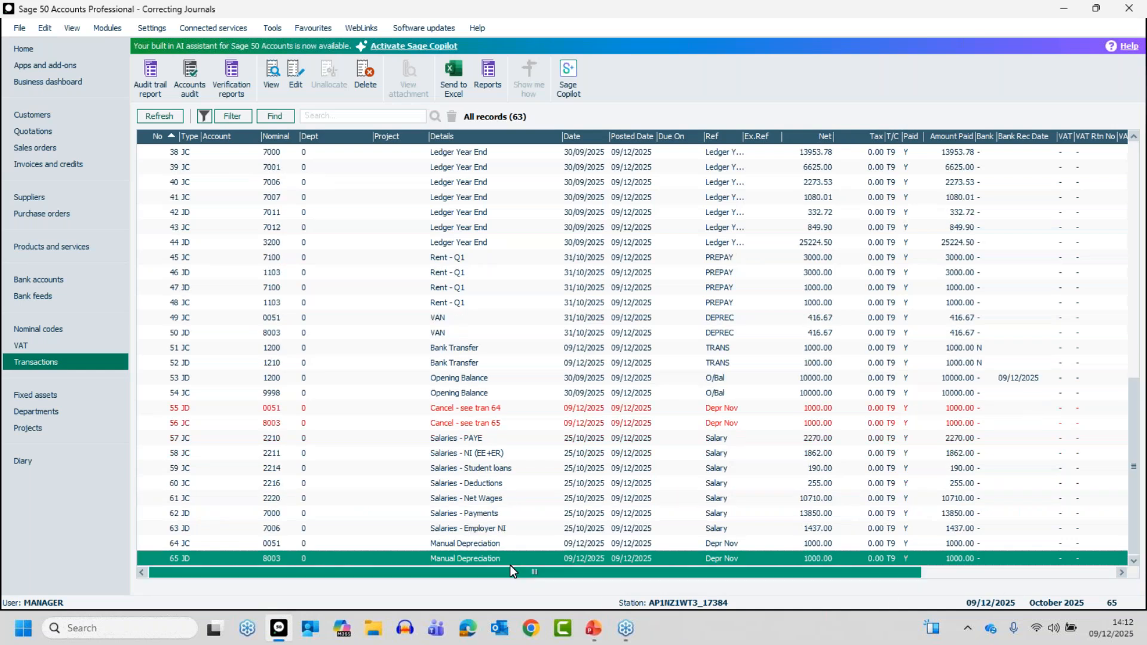
pyautogui.click(472, 547)
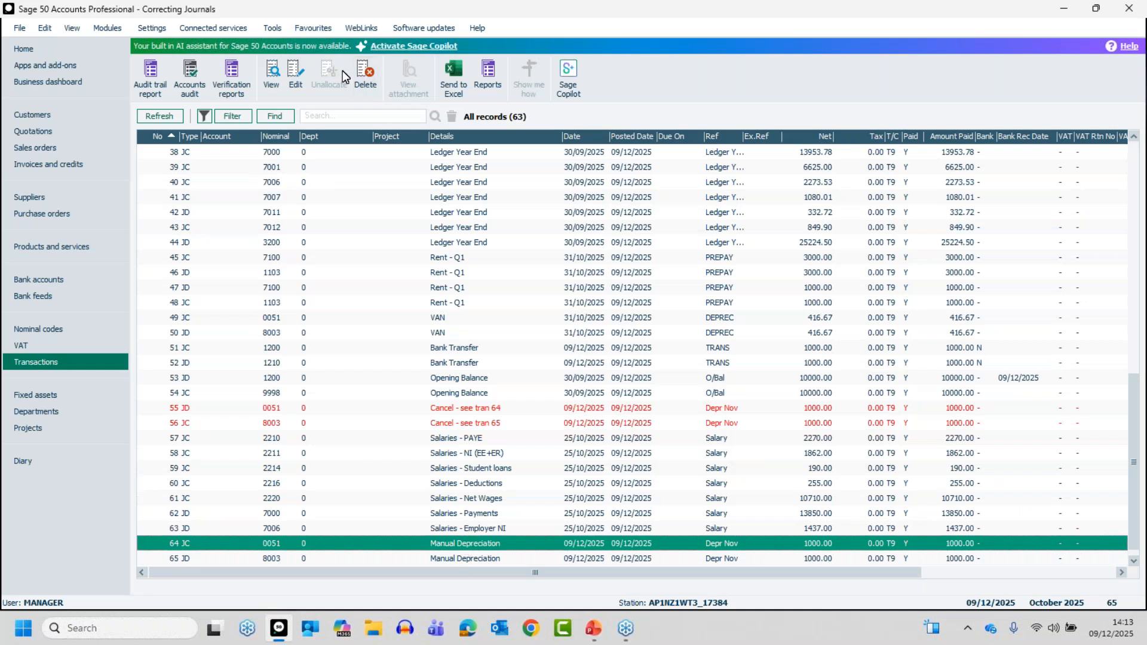
pyautogui.click(294, 74)
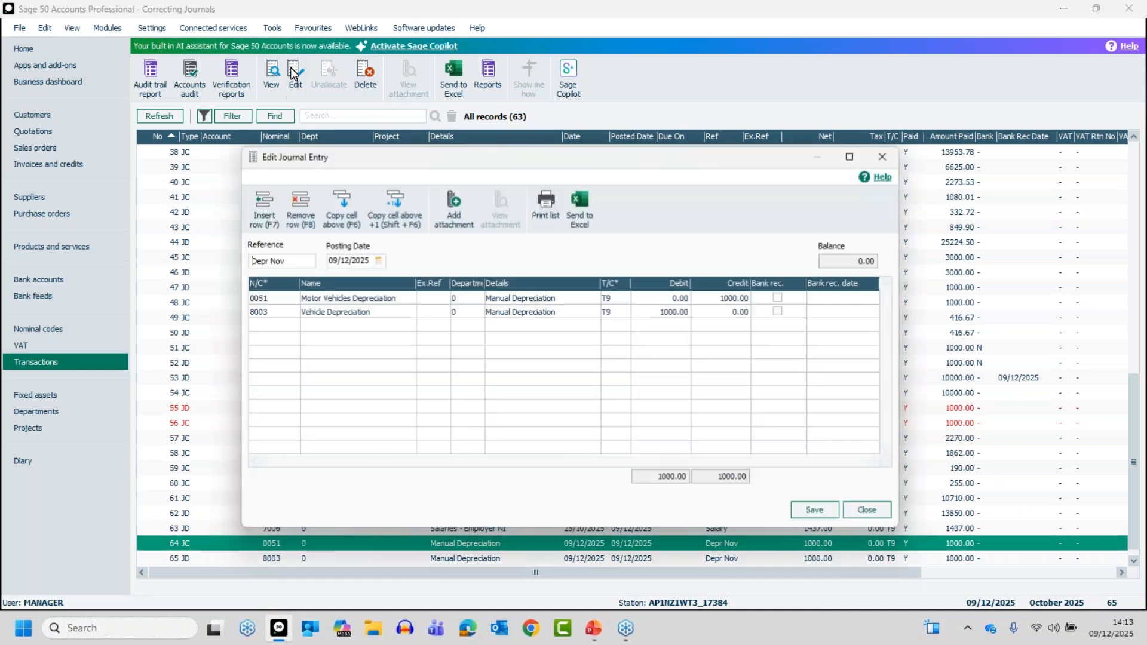
pyautogui.click(378, 261)
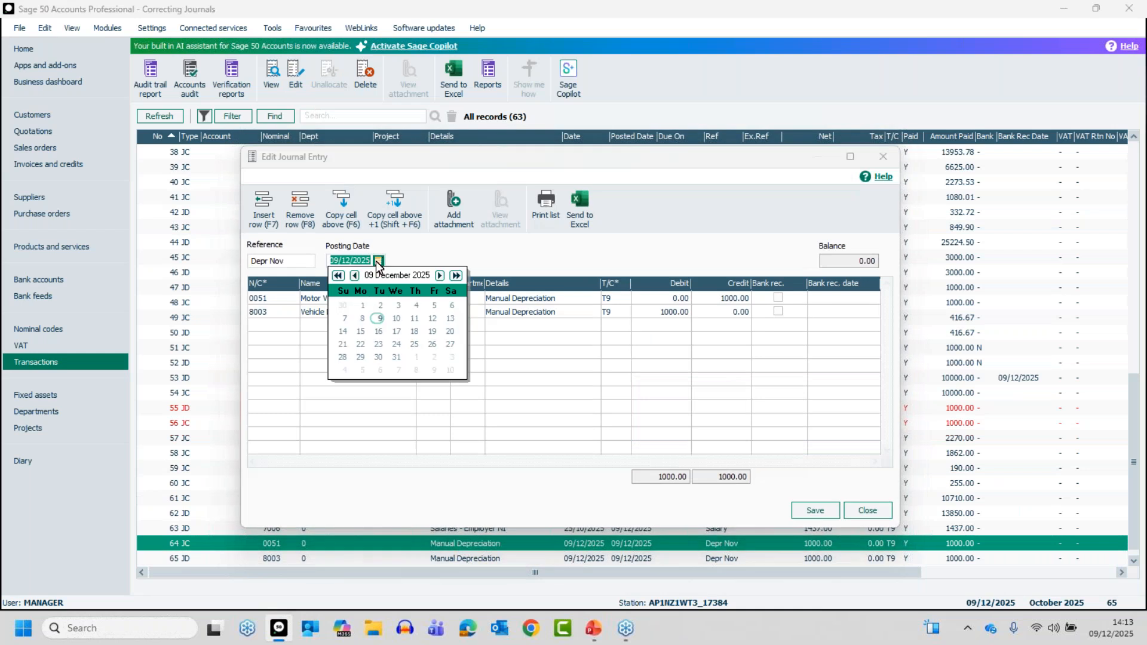
pyautogui.click(354, 276)
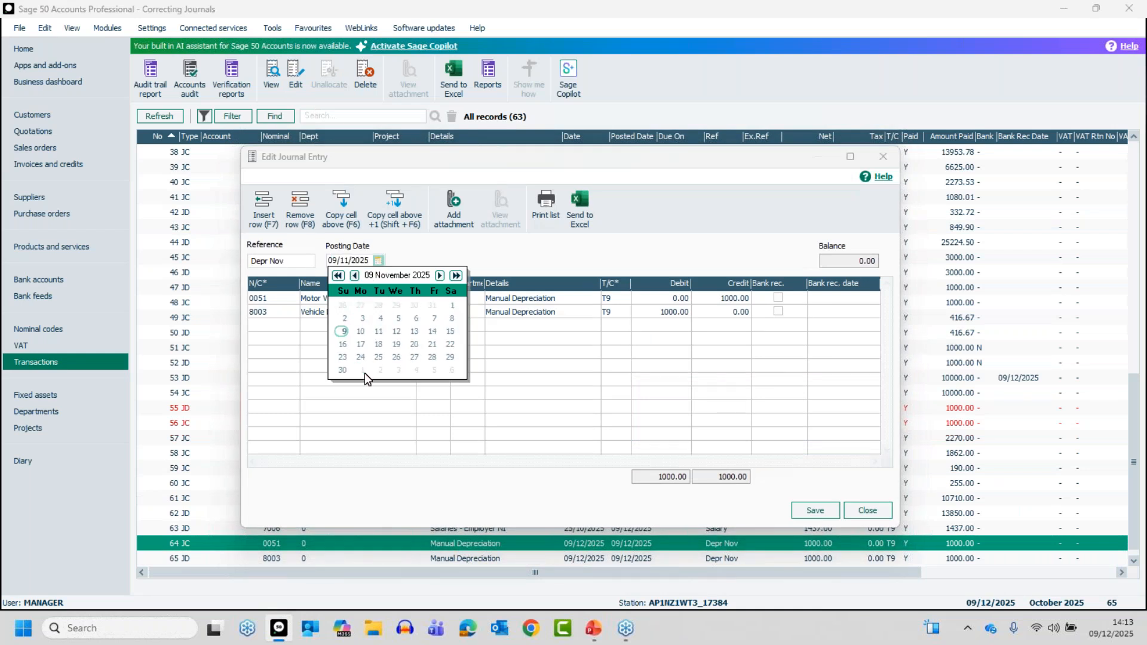
pyautogui.click(343, 371)
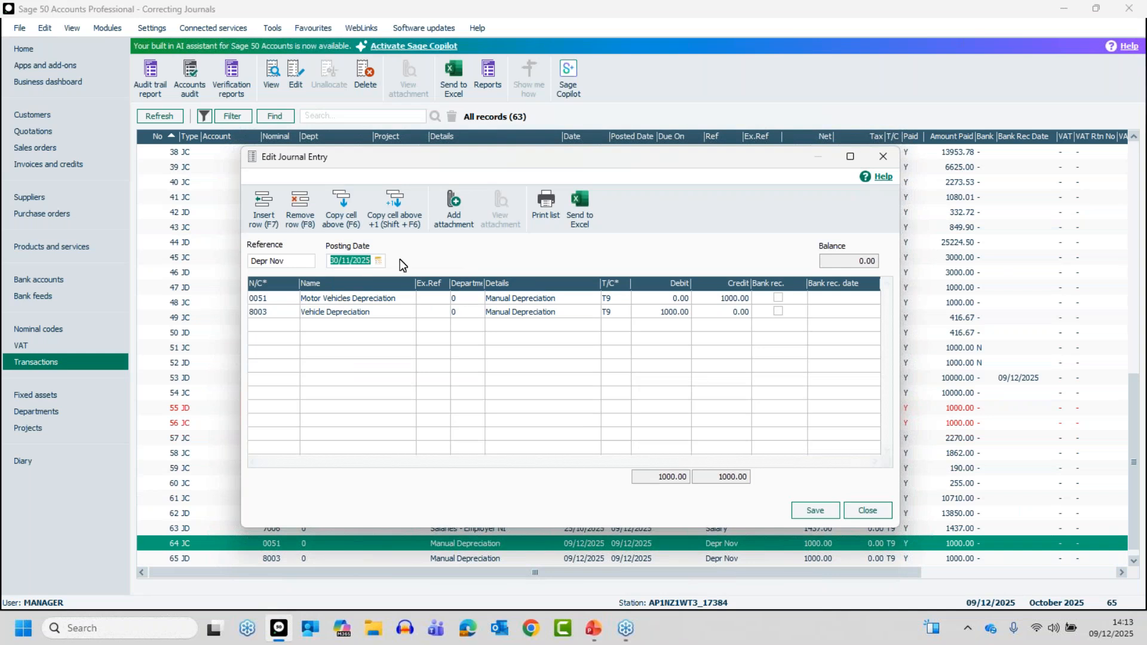
pyautogui.click(817, 511)
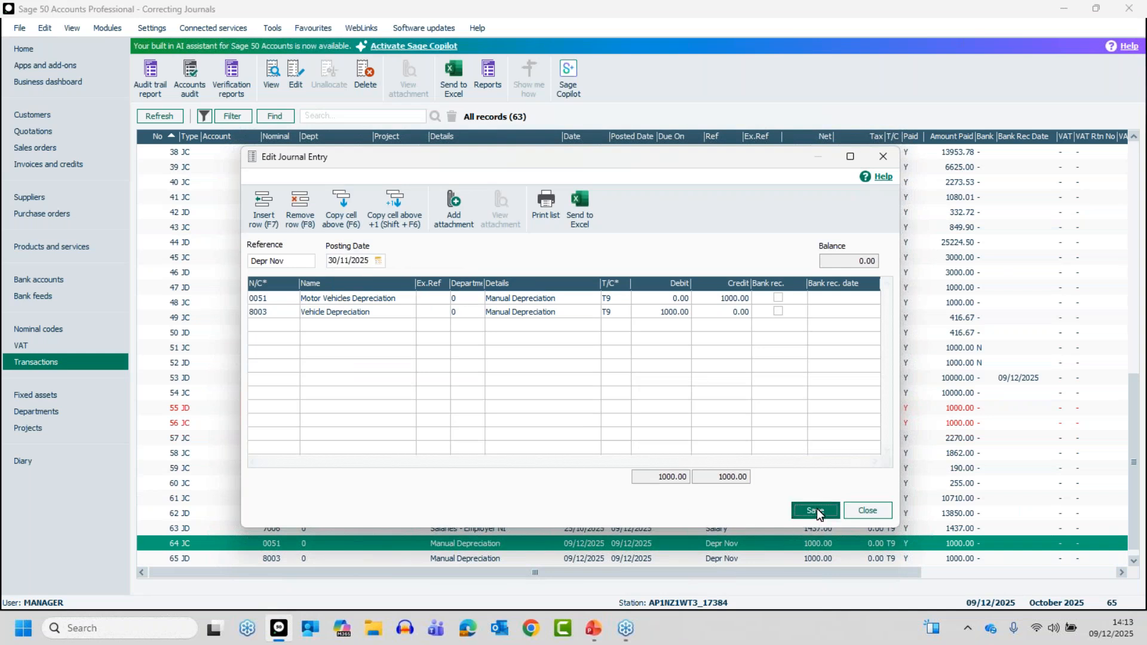
pyautogui.click(868, 511)
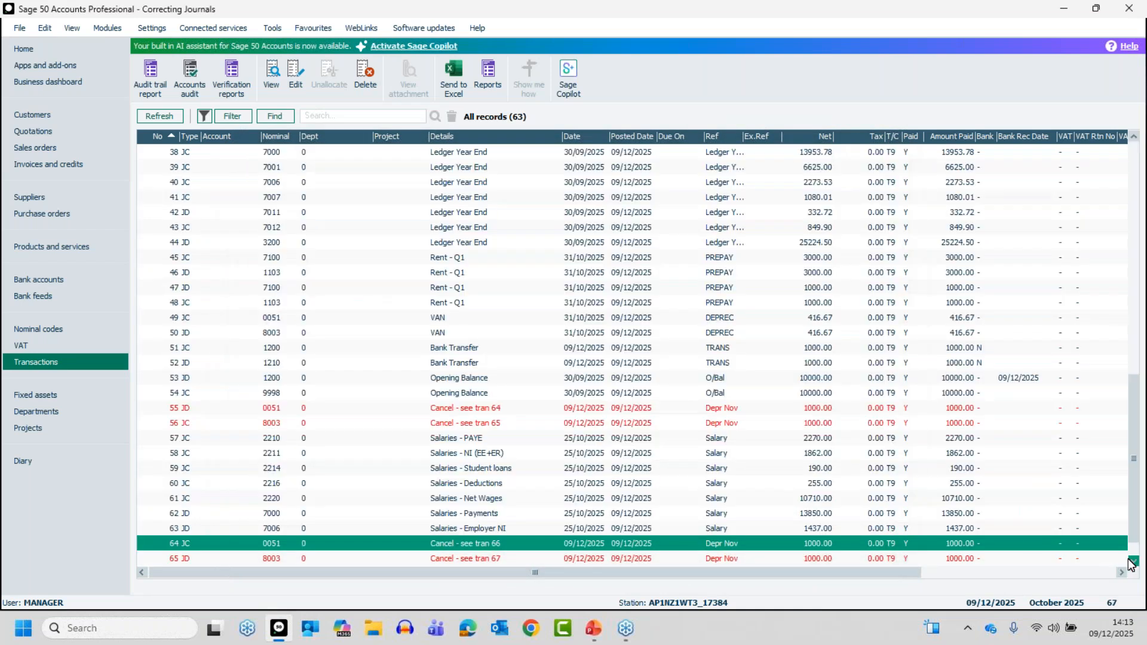
# Delete the Manual Depreciation journal dated 30/11/2025 that starts at transaction 66.
pyautogui.click(486, 527)
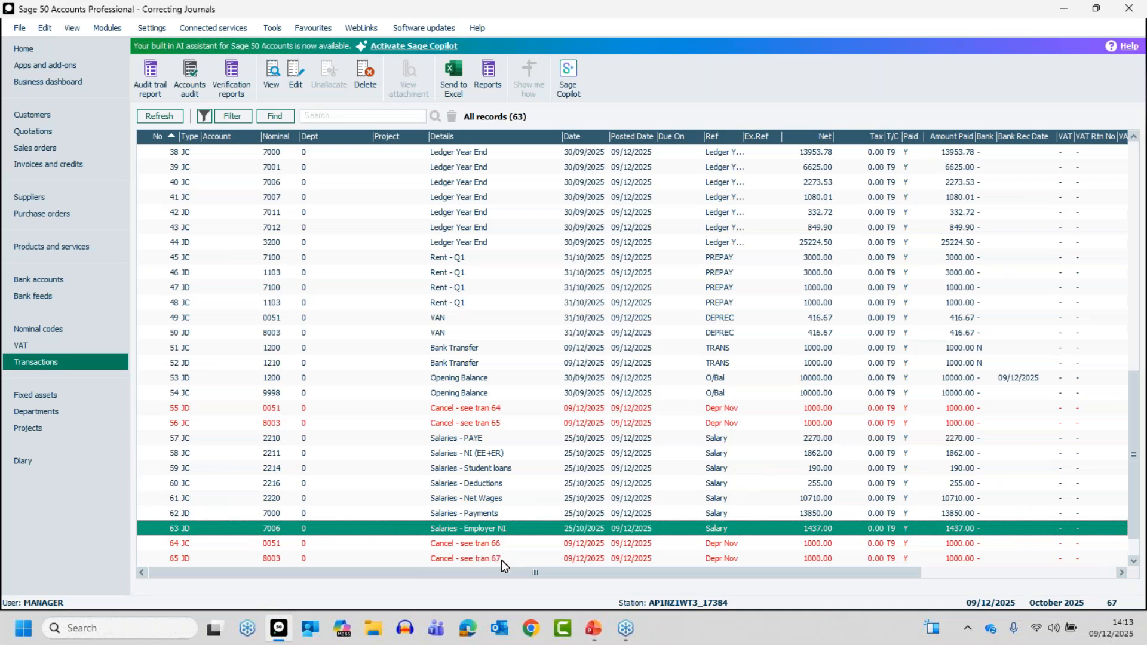
pyautogui.click(1134, 562)
pyautogui.click(1135, 561)
pyautogui.click(1134, 562)
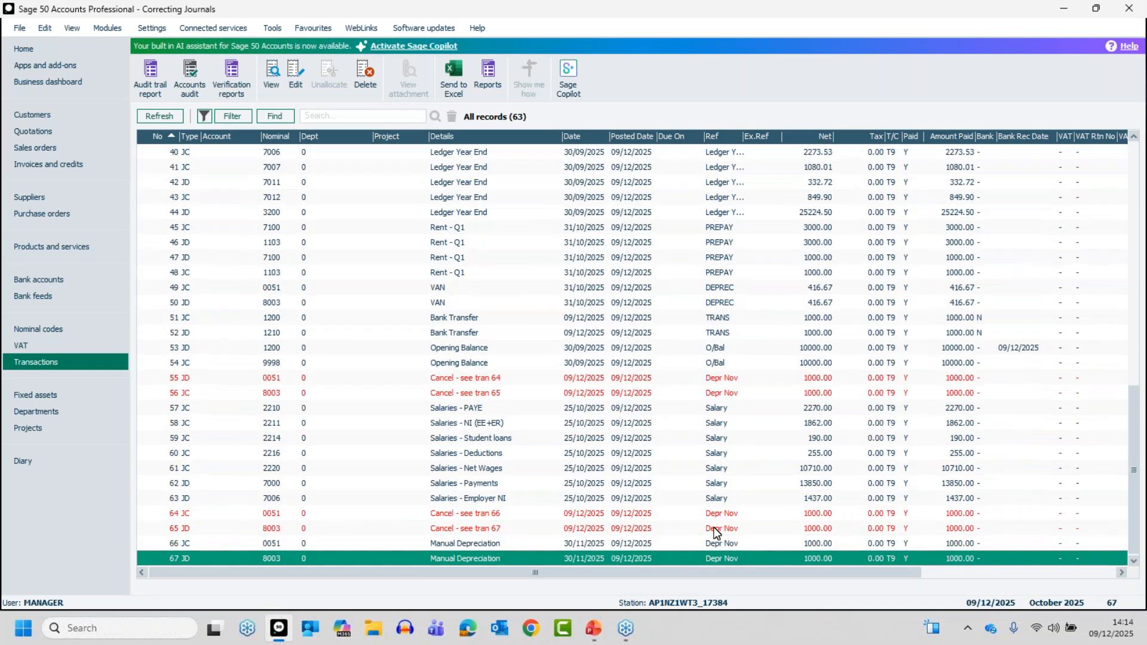
pyautogui.click(524, 530)
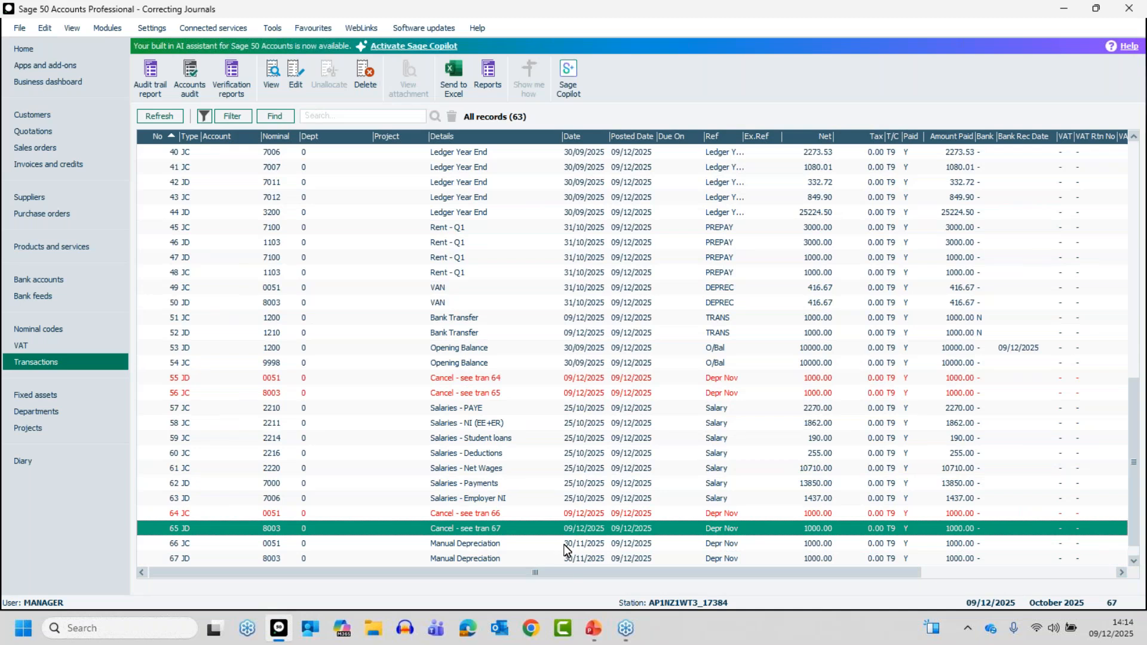
pyautogui.click(478, 543)
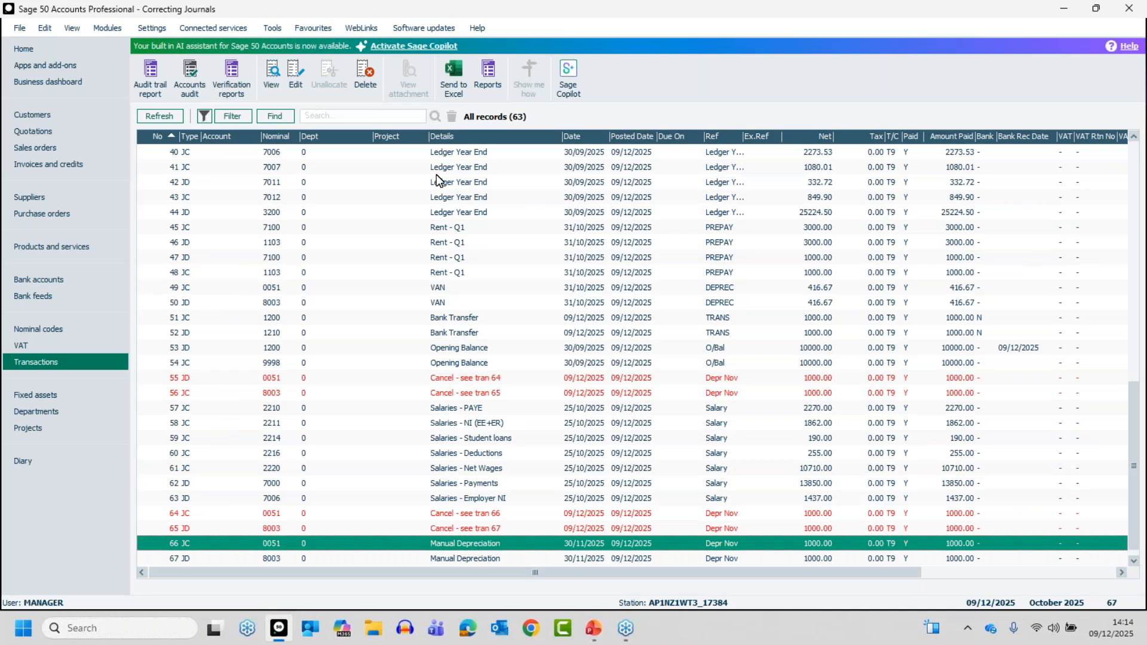
pyautogui.click(366, 72)
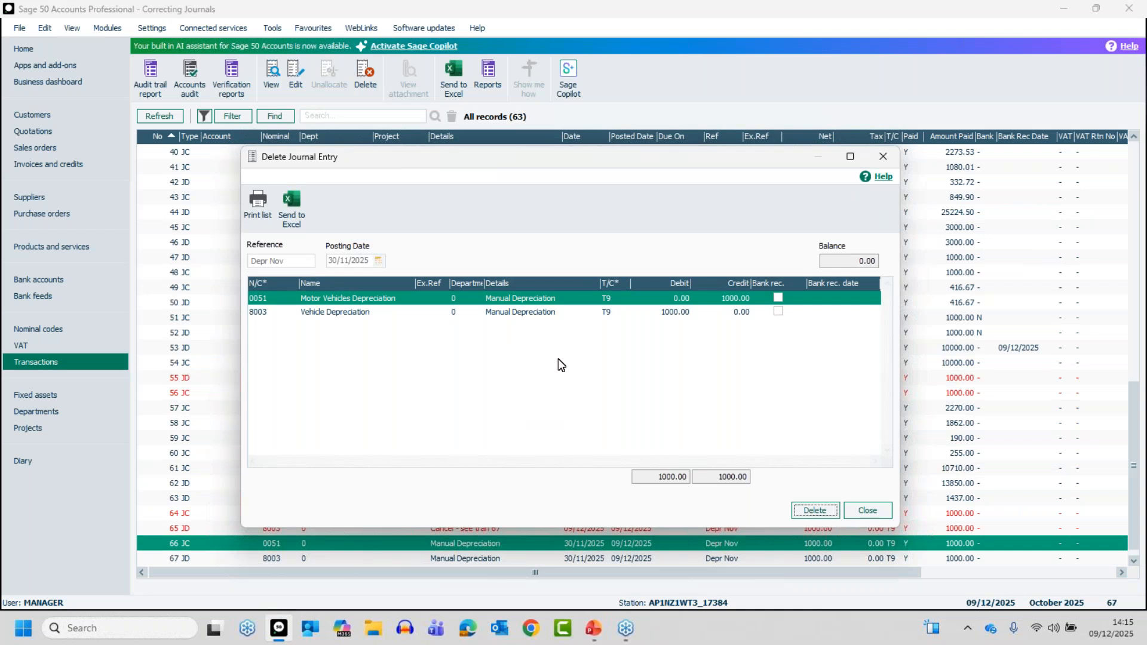
pyautogui.click(816, 511)
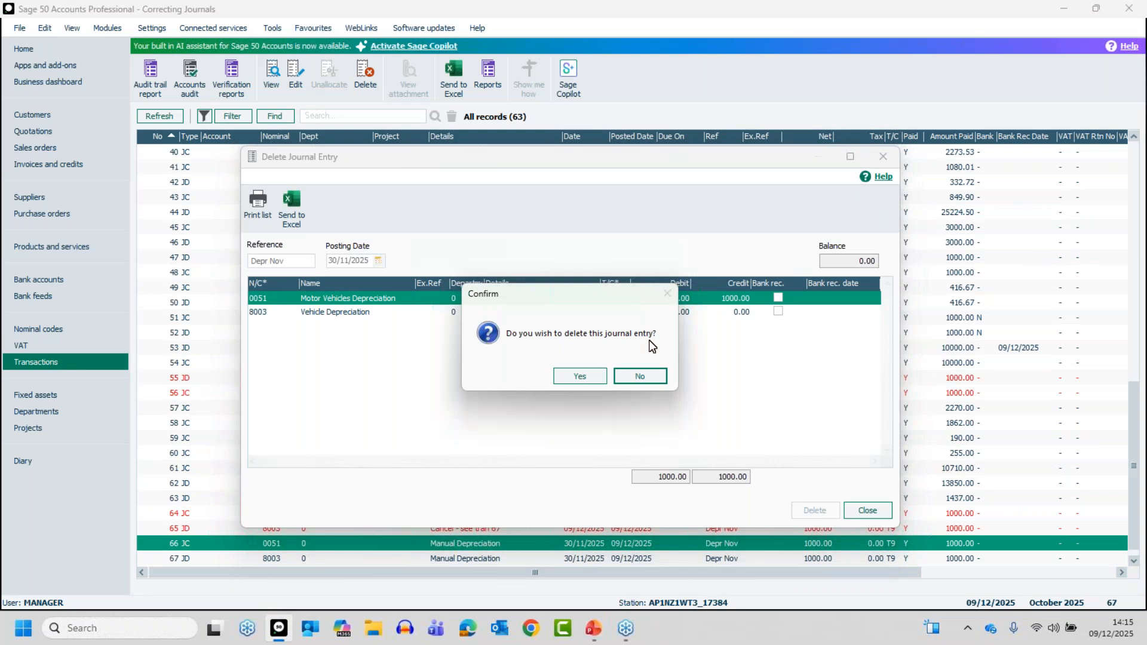
pyautogui.click(578, 377)
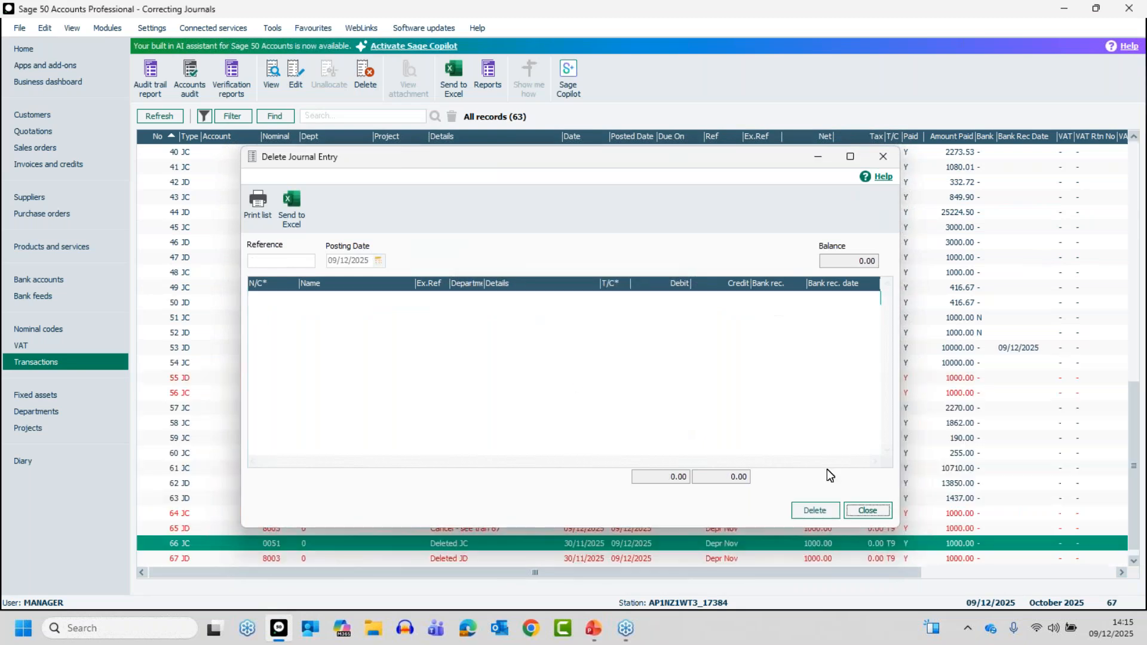
pyautogui.click(868, 510)
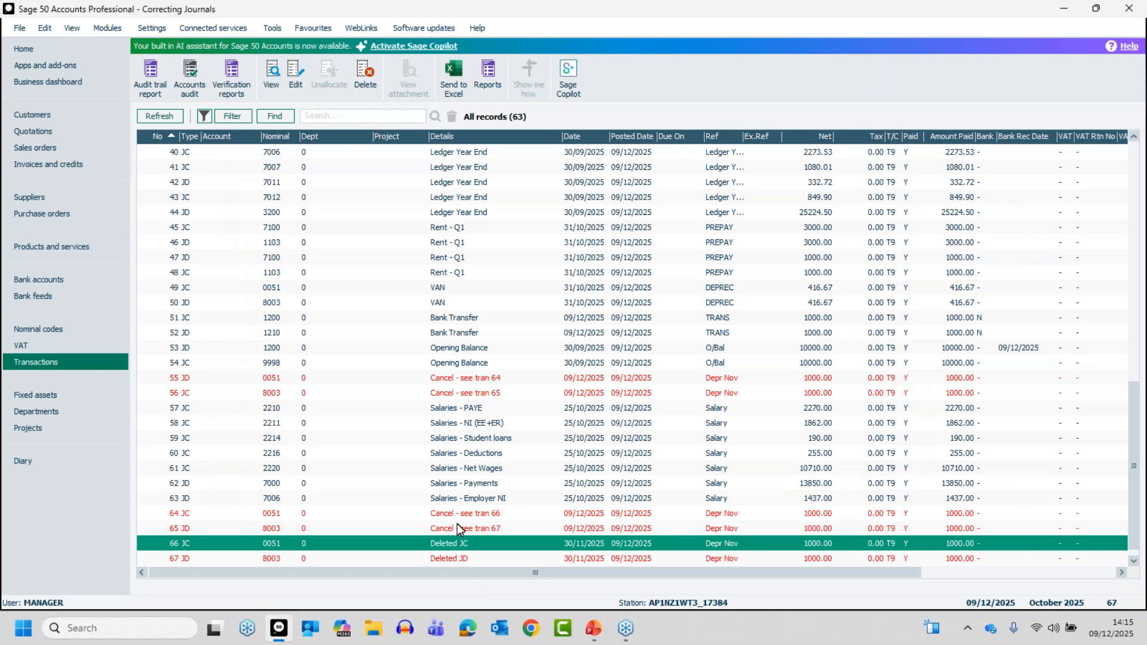
pyautogui.click(476, 559)
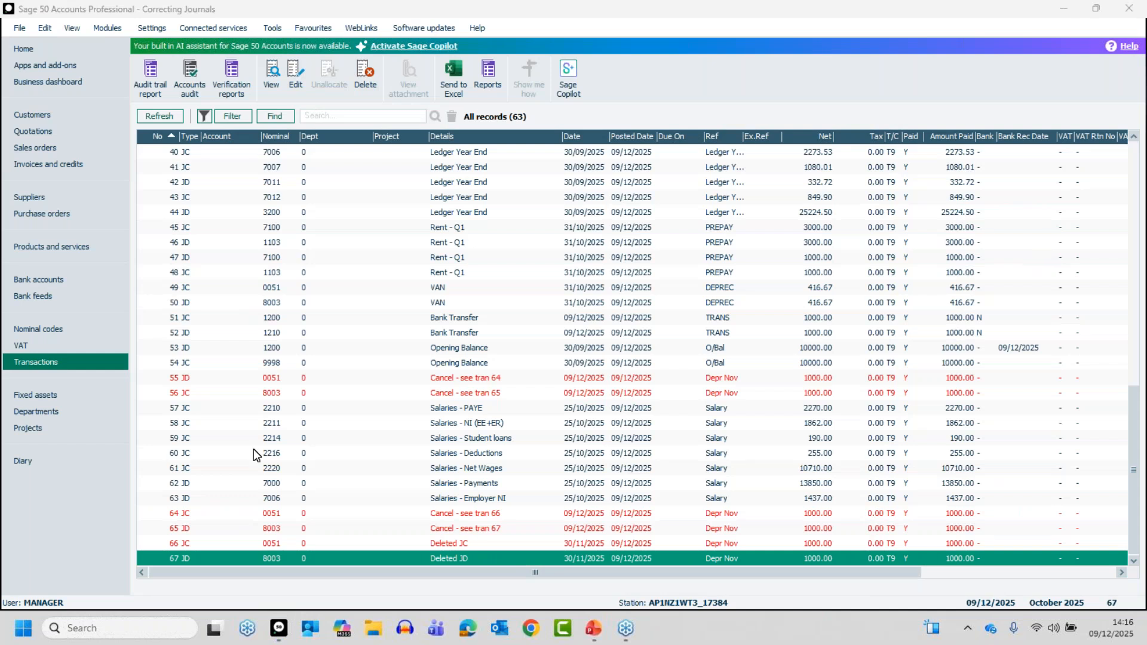
pyautogui.click(282, 379)
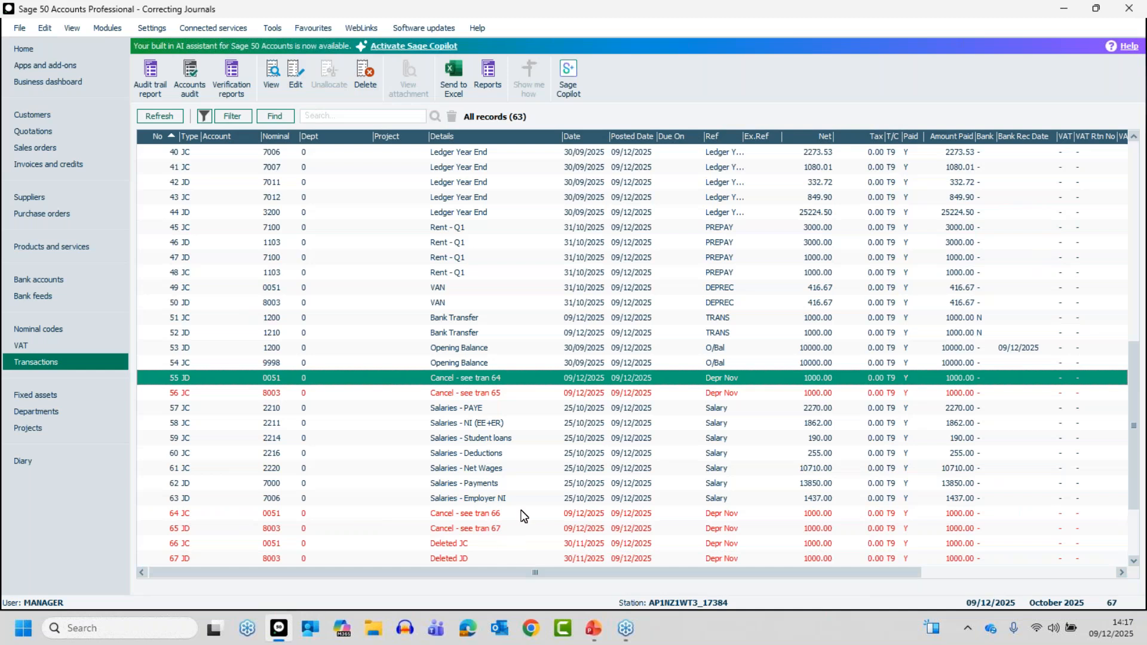
# Open the Bank Transfer journal at transaction 51 to check its entries and close it without editing.
pyautogui.scroll(1, 440, 319)
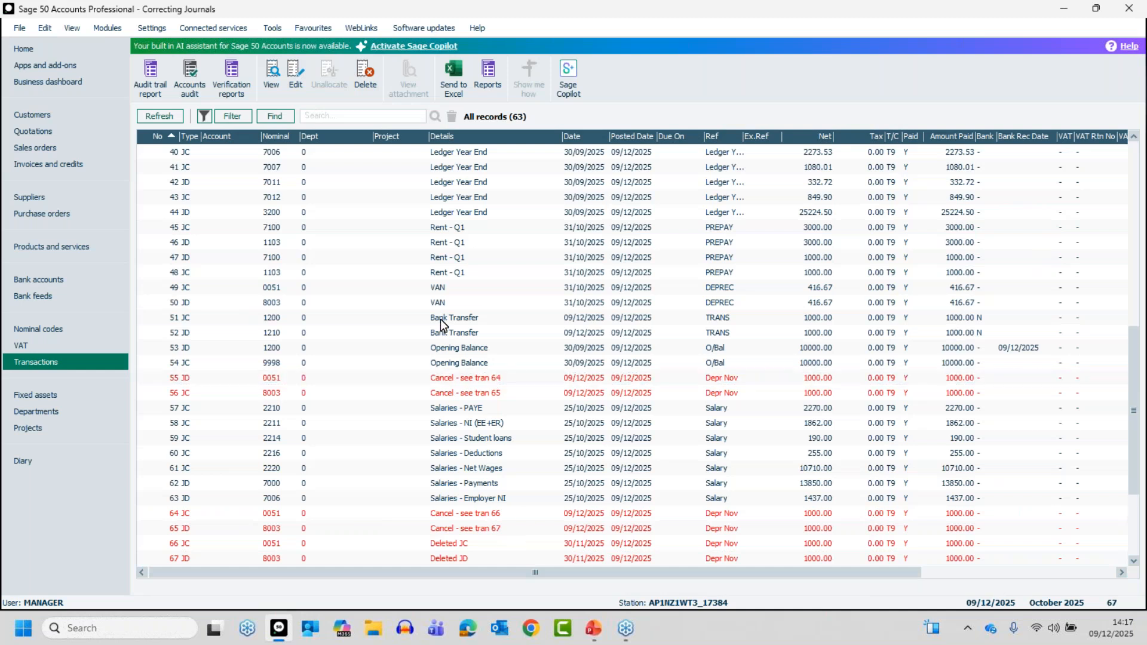
pyautogui.click(442, 323)
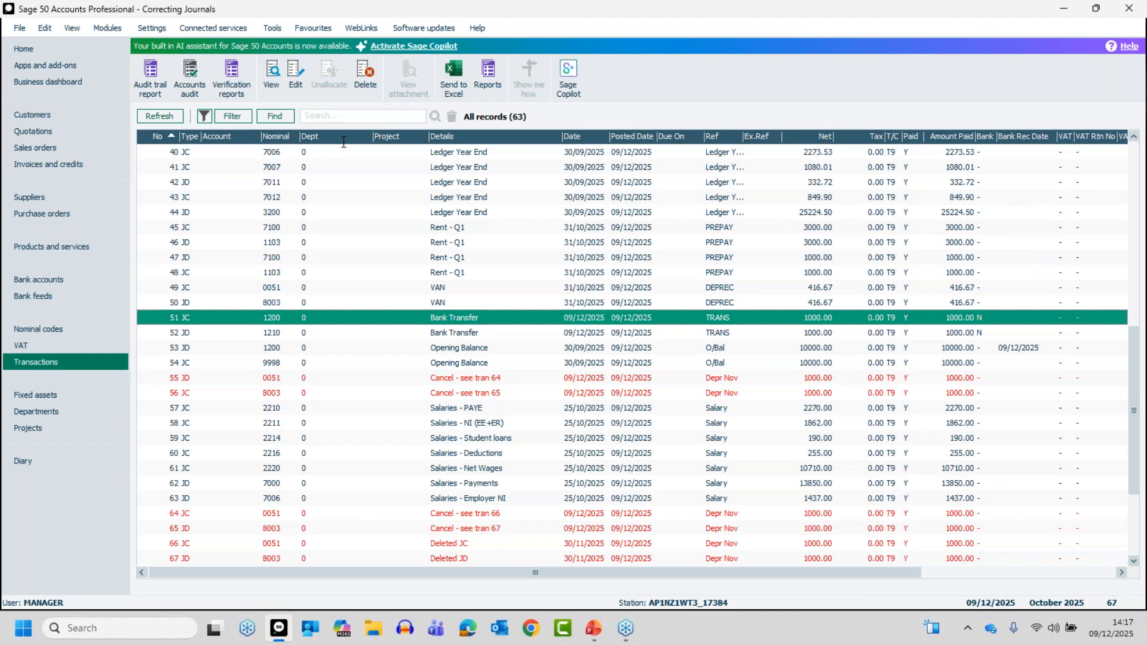
pyautogui.click(295, 76)
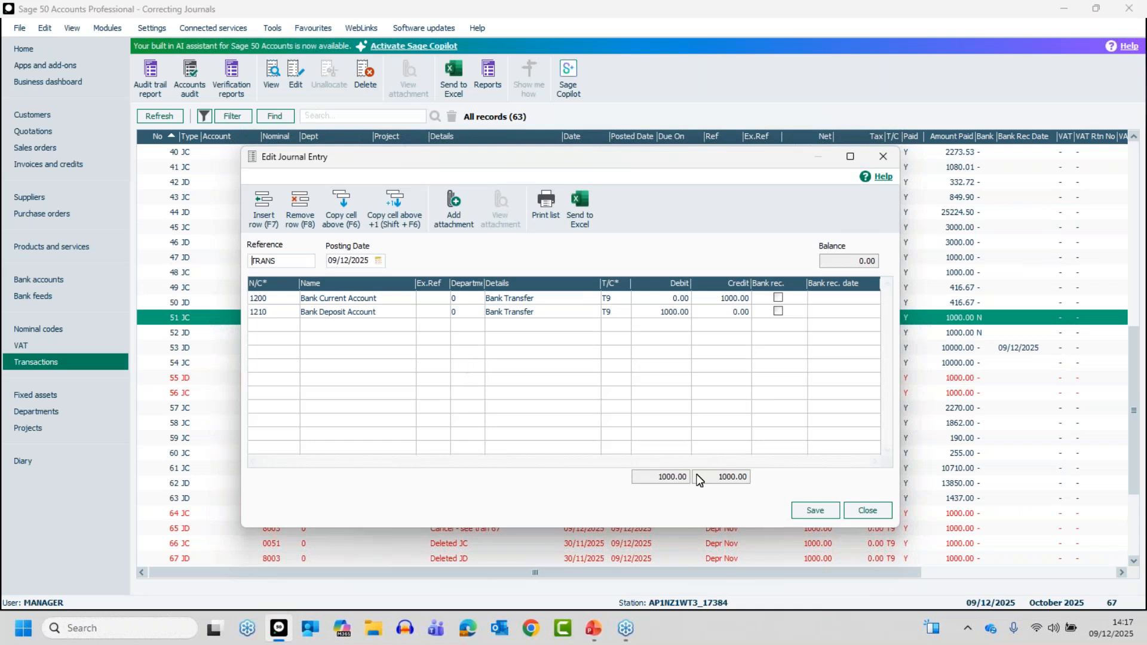
pyautogui.click(877, 513)
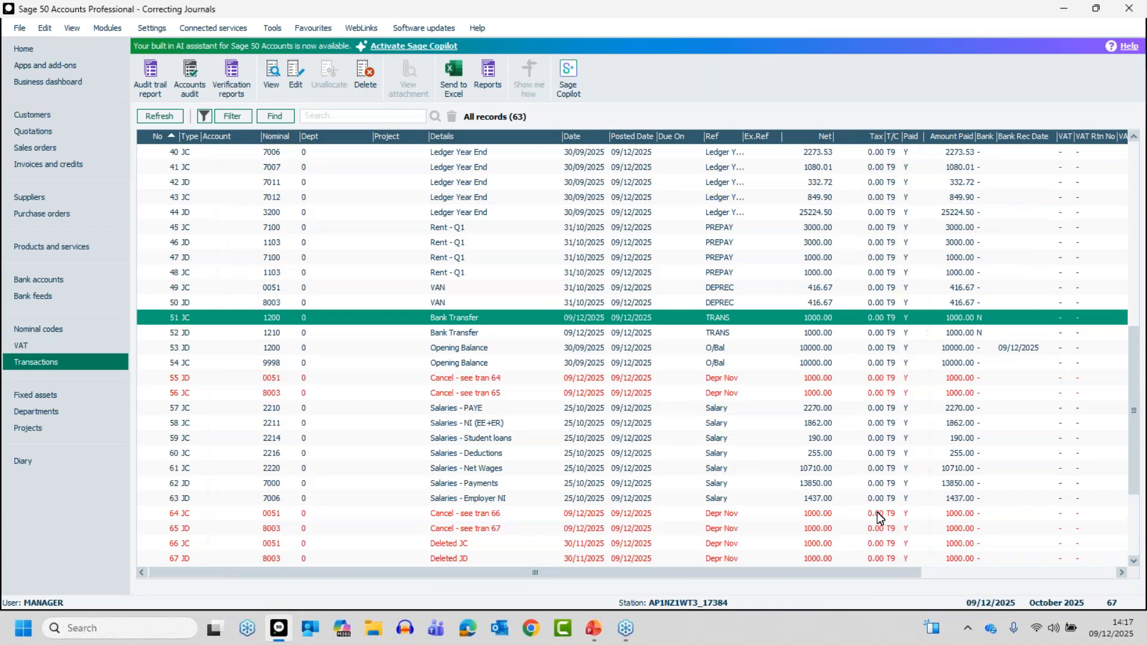
# Edit the Salary journal at transaction 57, set its posting date to 31/10/2025 and save it.
pyautogui.click(475, 409)
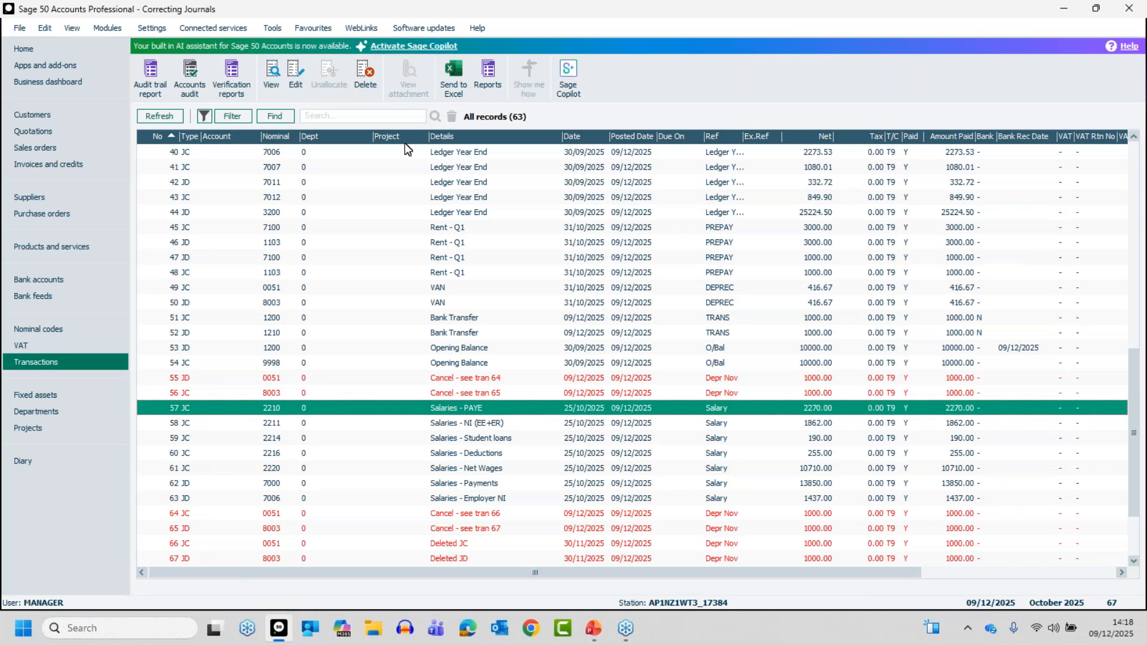
pyautogui.click(302, 74)
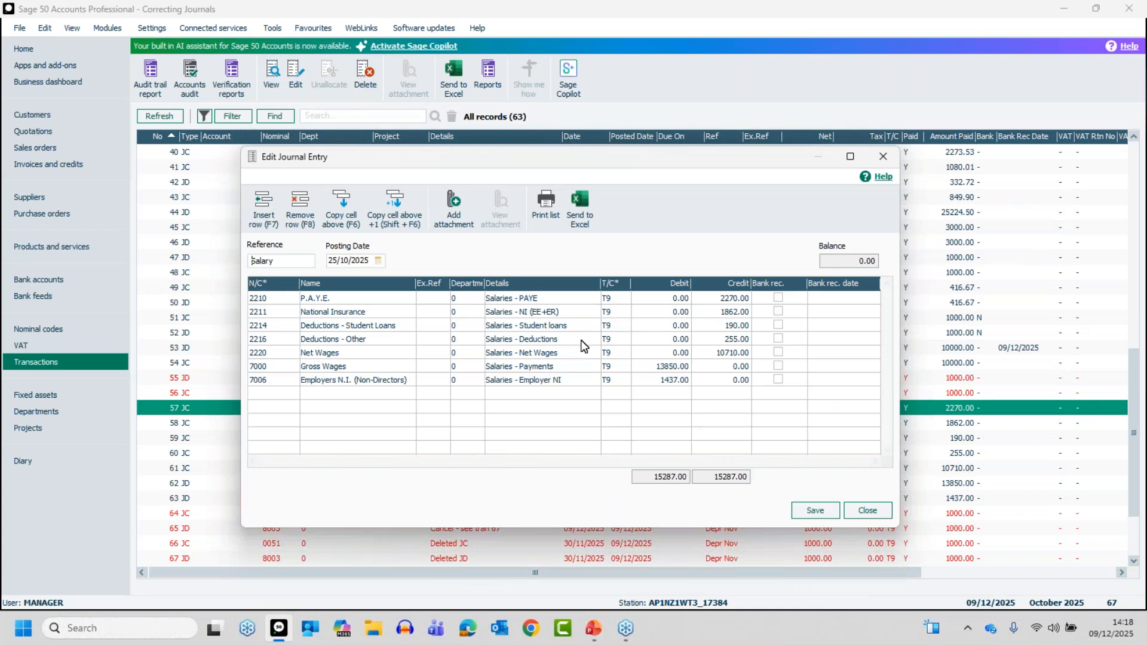
pyautogui.click(379, 261)
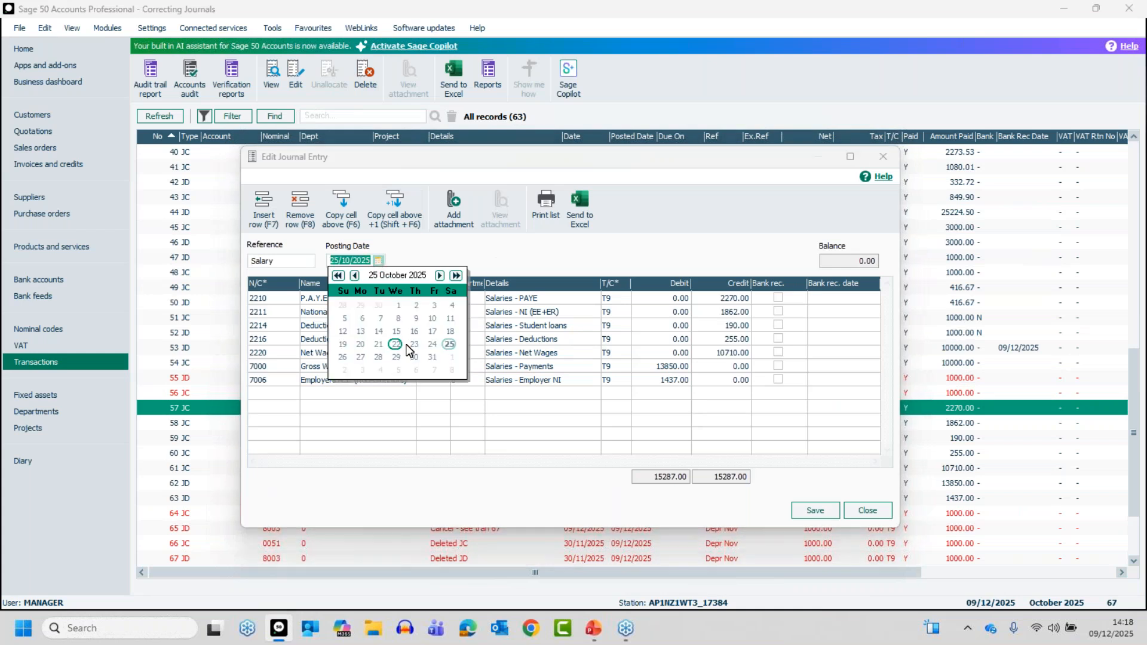
pyautogui.click(432, 357)
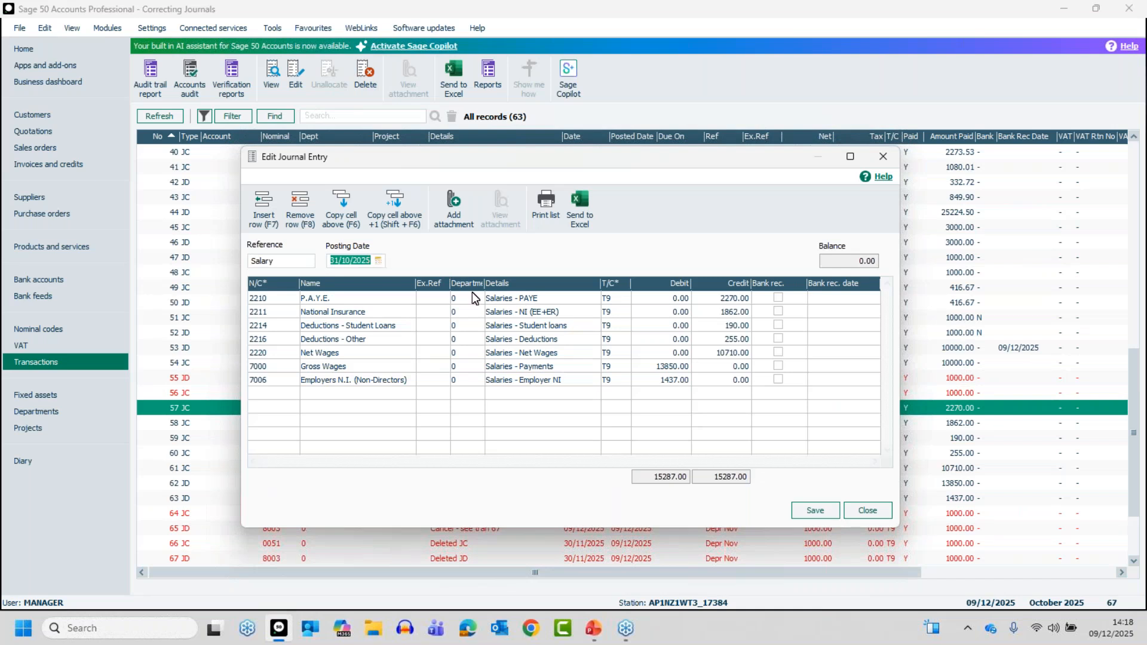
pyautogui.click(814, 513)
pyautogui.click(867, 511)
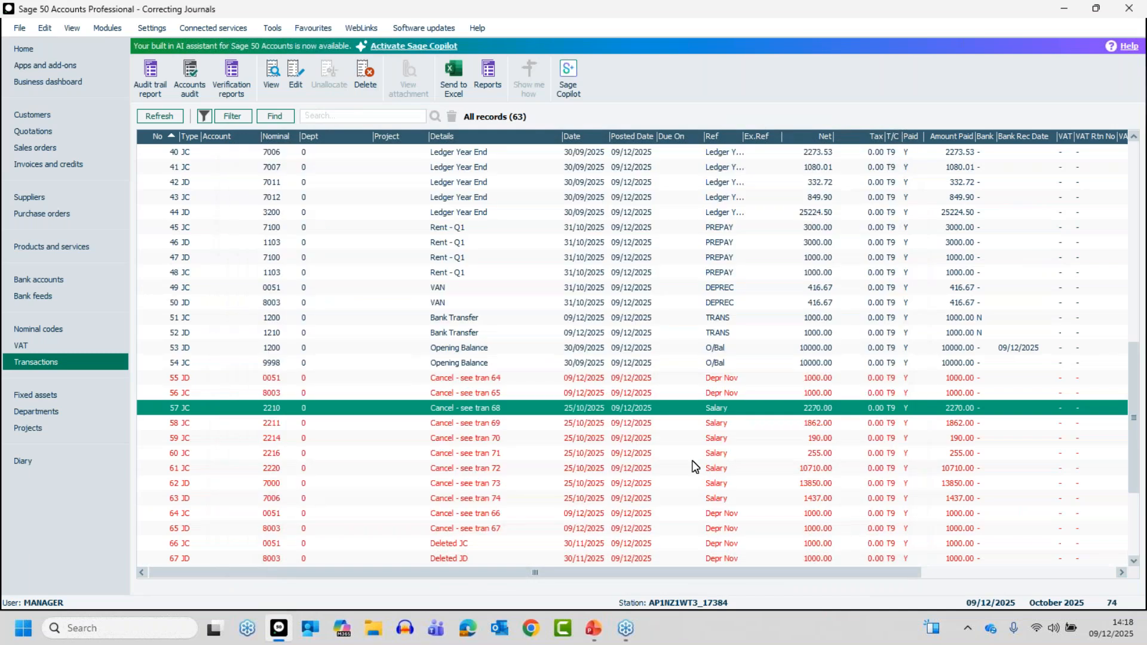
# Examine the Salary journal lines at the end of the transaction list and switch to PowerPoint.
pyautogui.click(590, 529)
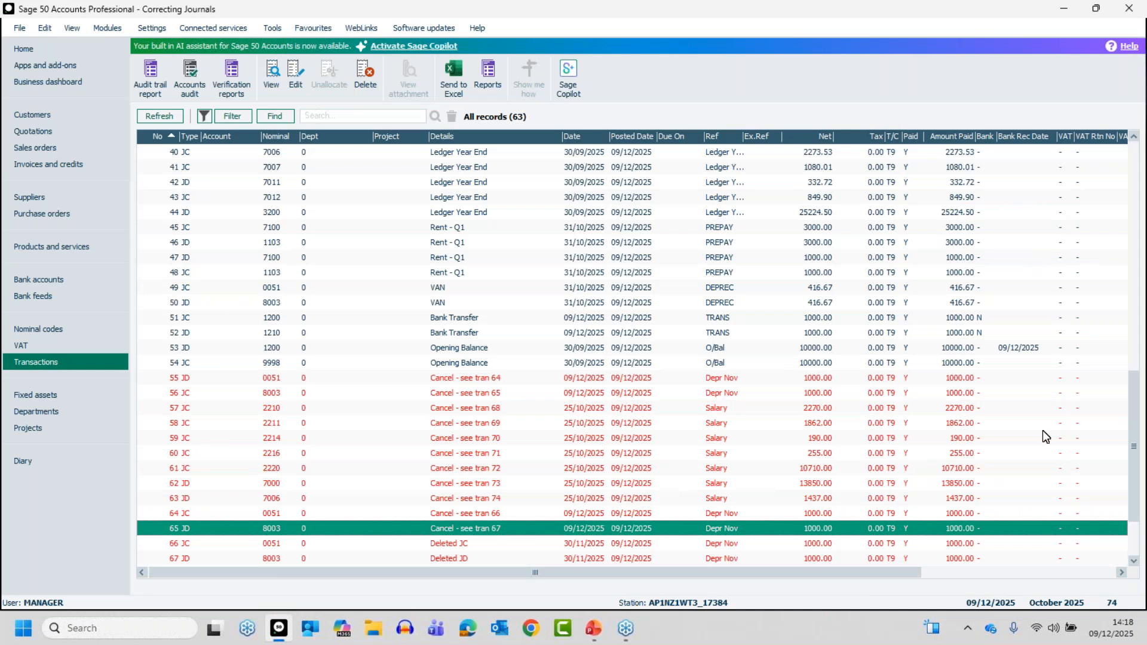
pyautogui.moveTo(1142, 552); pyautogui.dragTo(1141, 557)
pyautogui.click(1137, 563)
pyautogui.click(1137, 563)
pyautogui.click(1137, 562)
pyautogui.click(1137, 562)
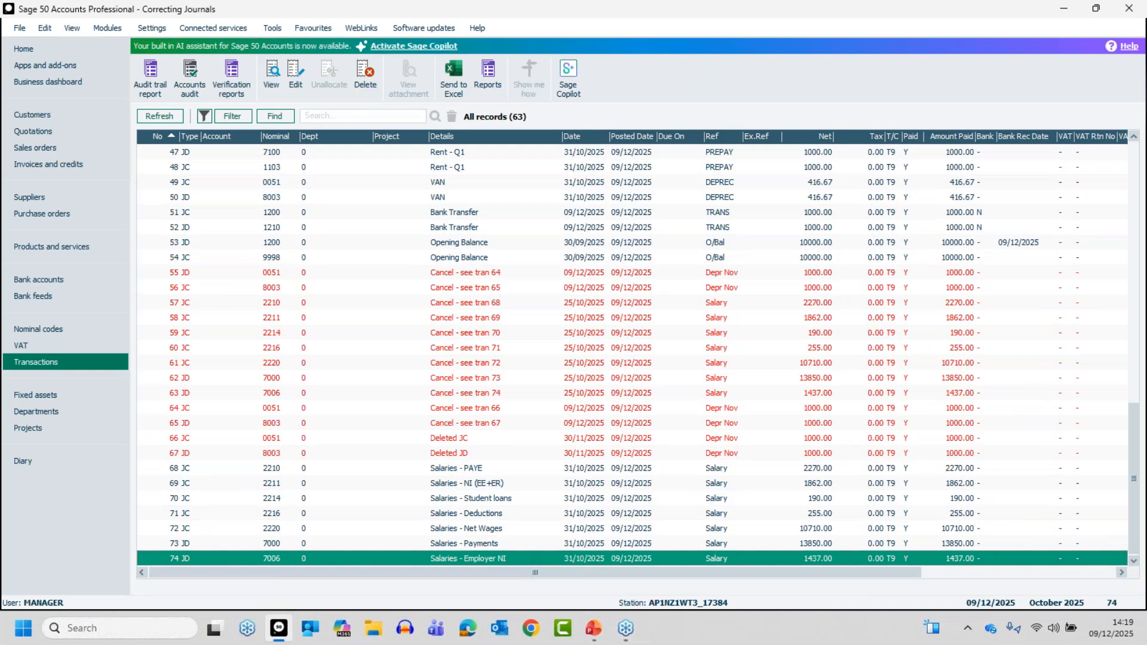
pyautogui.hotkey('alt', 'Tab')
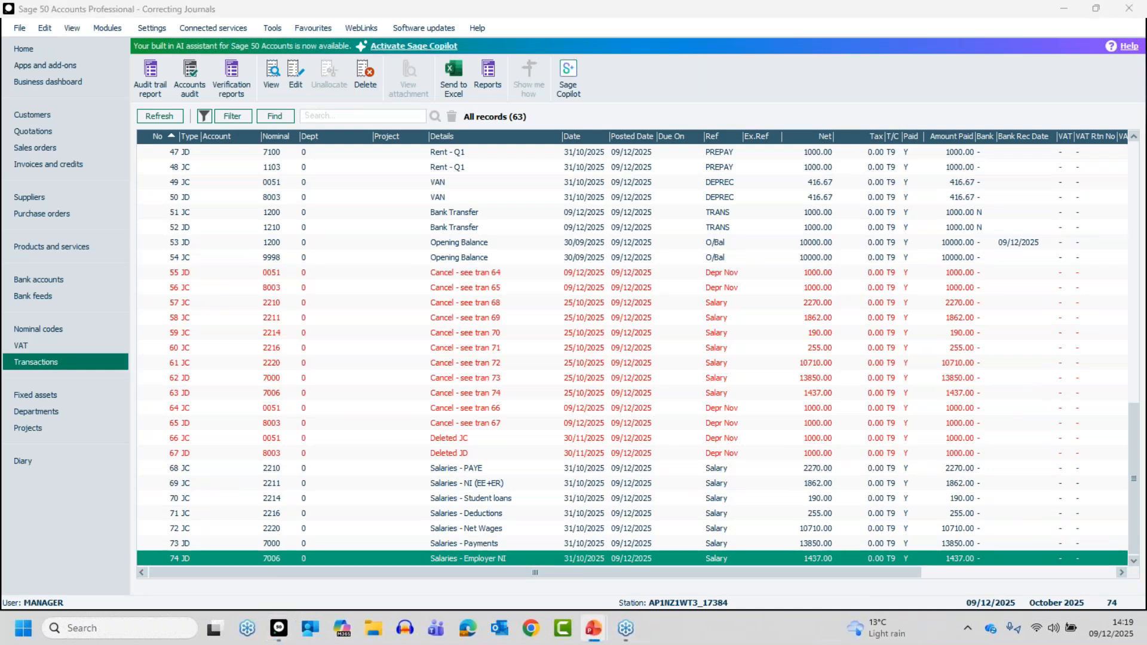
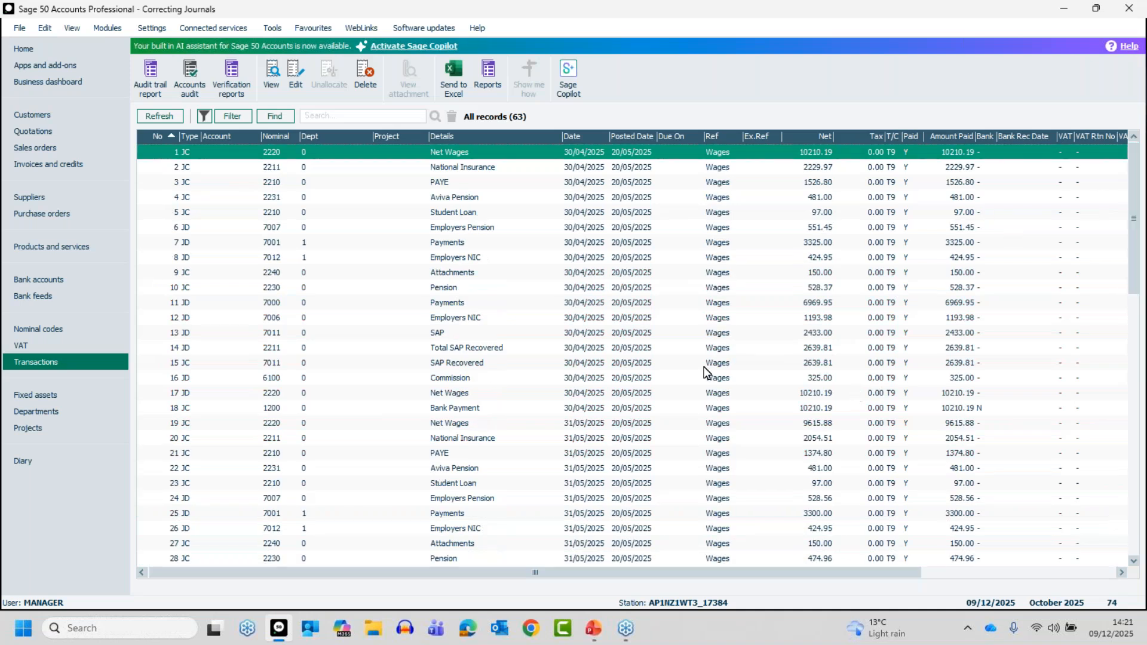
# Open the Ledger Year End journal at transaction 37 for editing, accepting the previous-year warning, and inspect its item line details.
pyautogui.click(1133, 561)
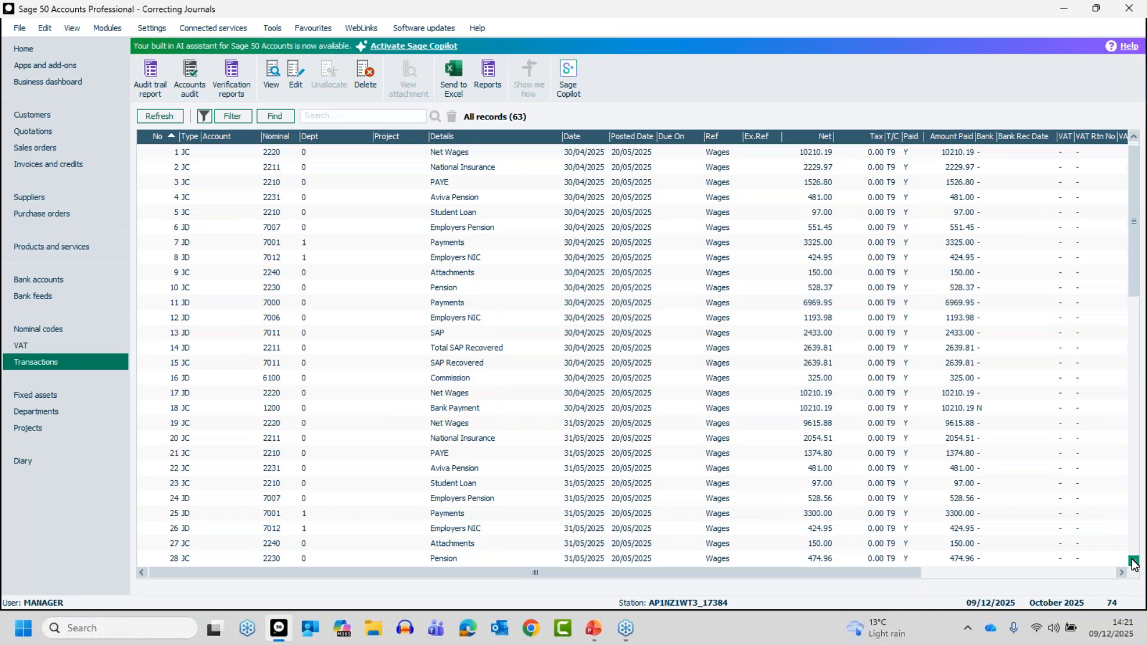
pyautogui.click(1135, 562)
pyautogui.tripleClick(1134, 562)
pyautogui.tripleClick(1134, 562)
pyautogui.doubleClick(1134, 563)
pyautogui.tripleClick(1133, 562)
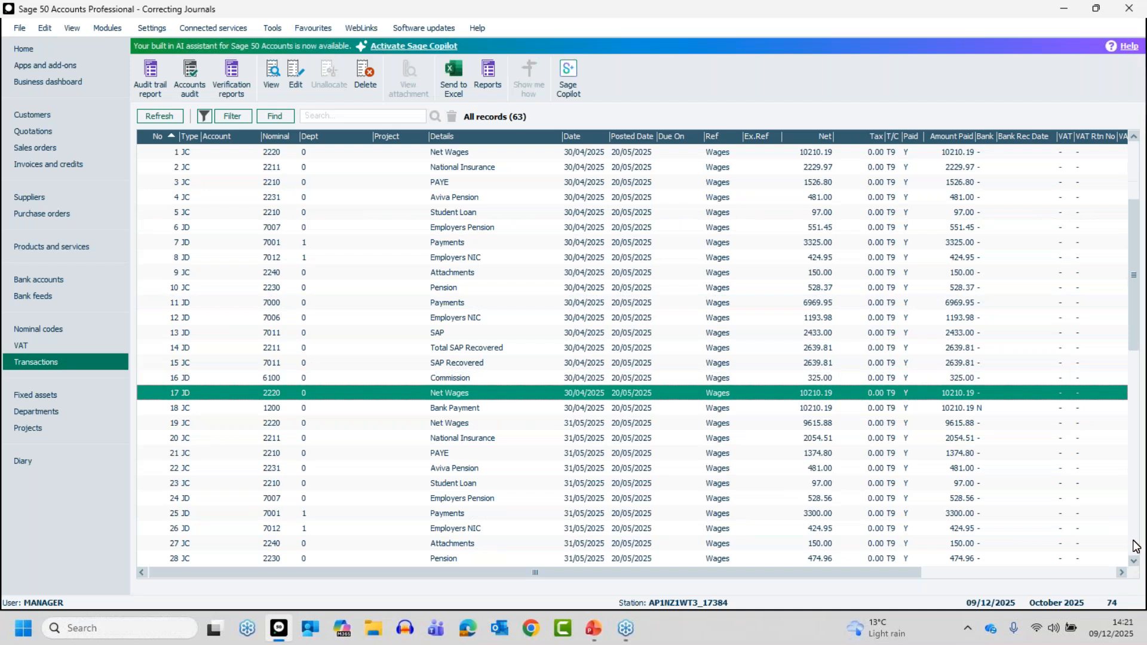
pyautogui.click(1136, 545)
pyautogui.click(1136, 545)
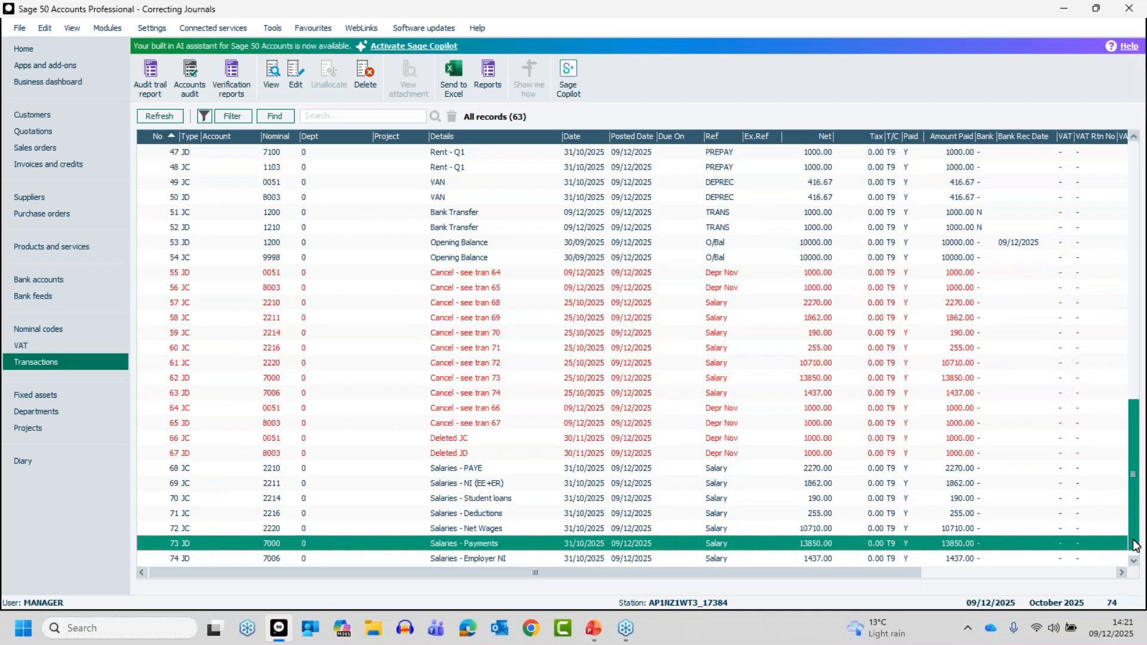
pyautogui.click(1134, 226)
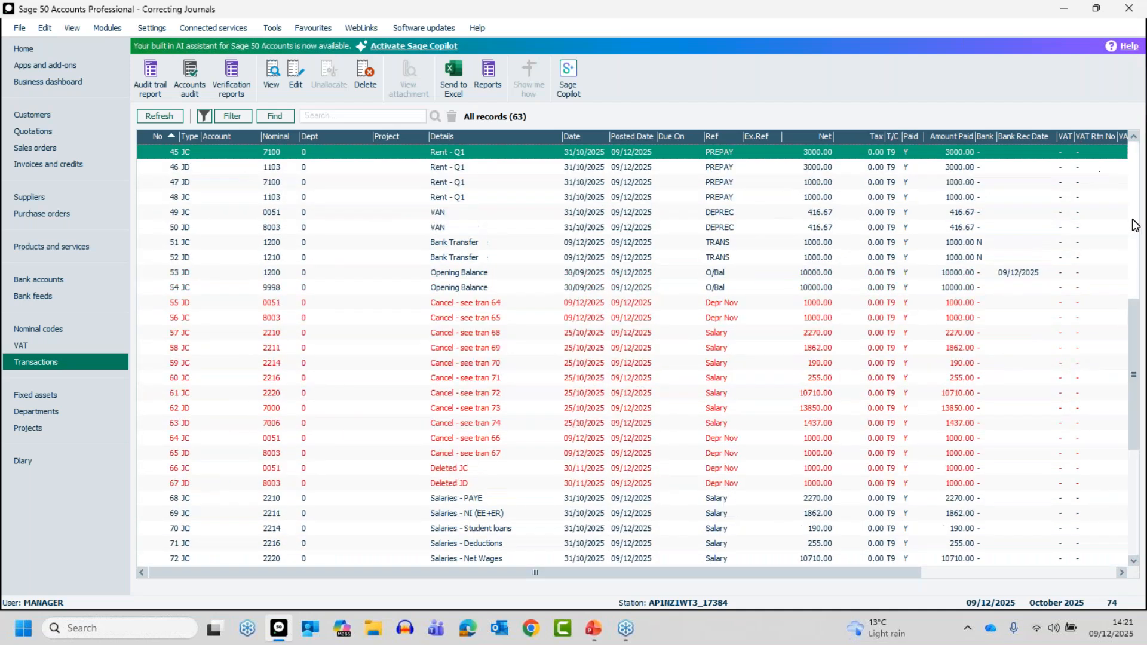
pyautogui.click(1134, 225)
pyautogui.click(468, 454)
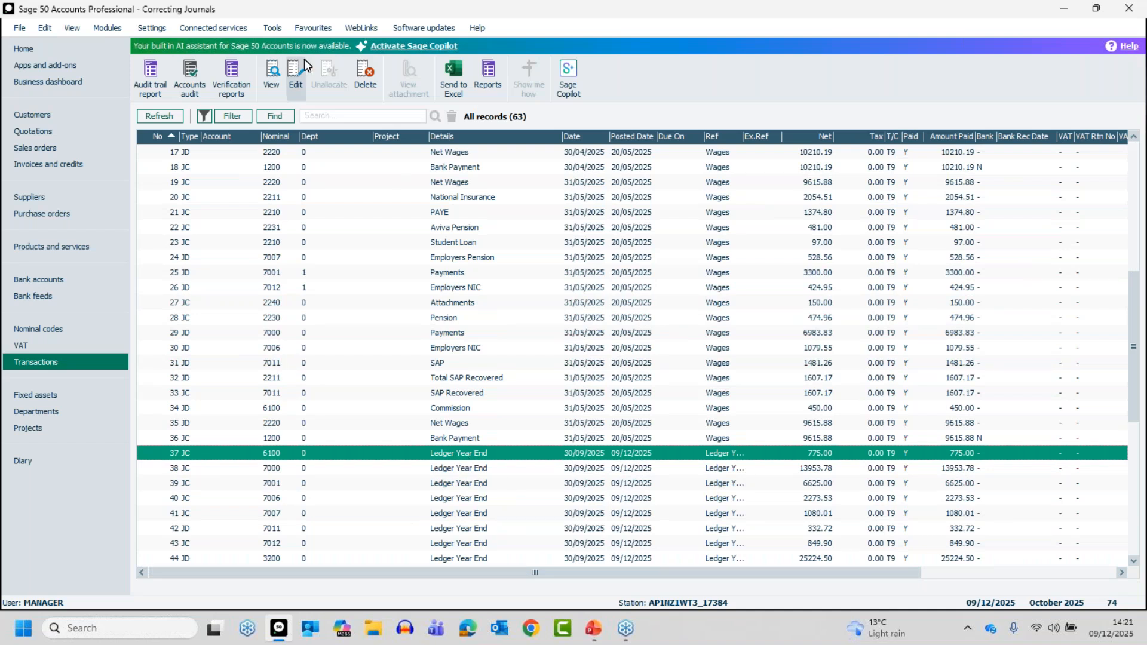
pyautogui.click(295, 74)
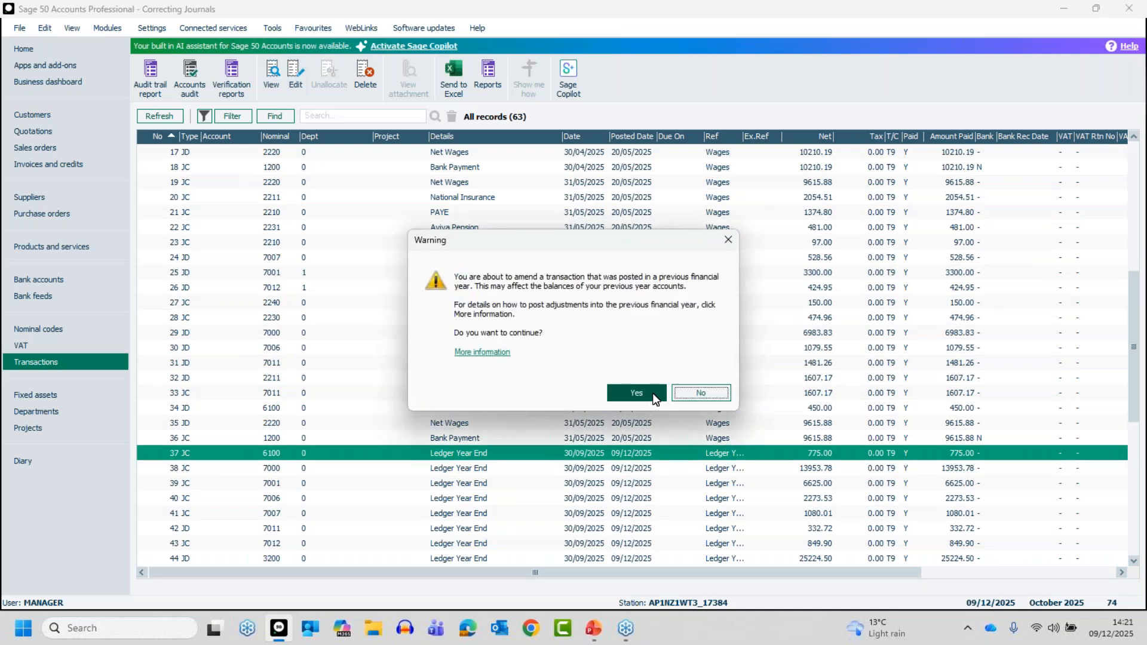
pyautogui.click(641, 395)
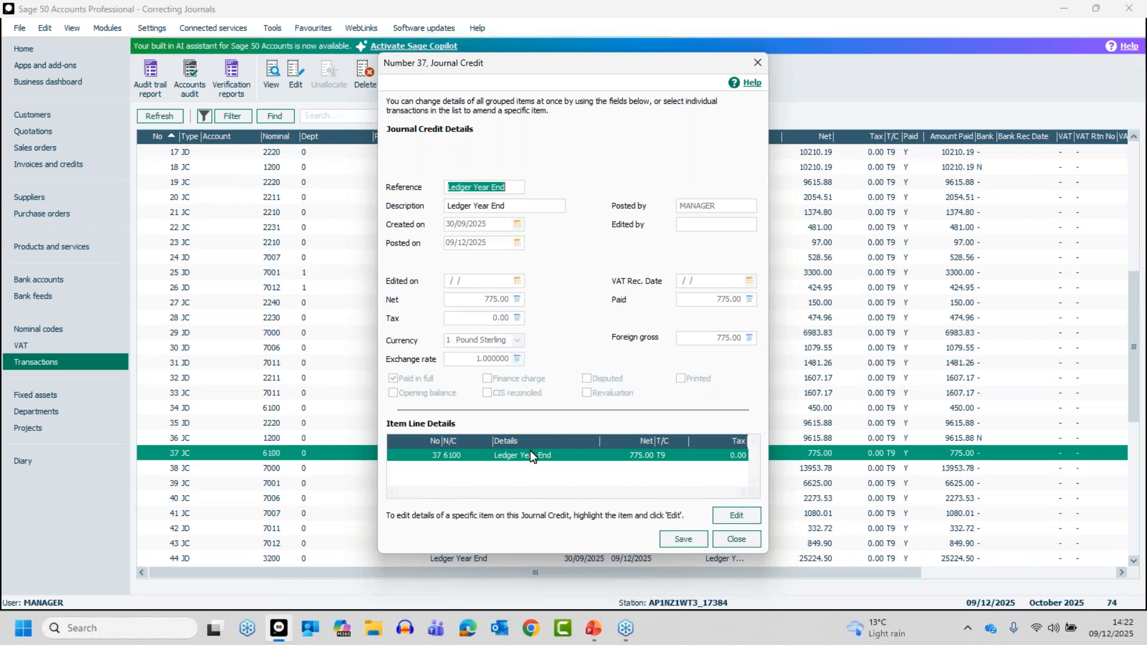
pyautogui.click(741, 517)
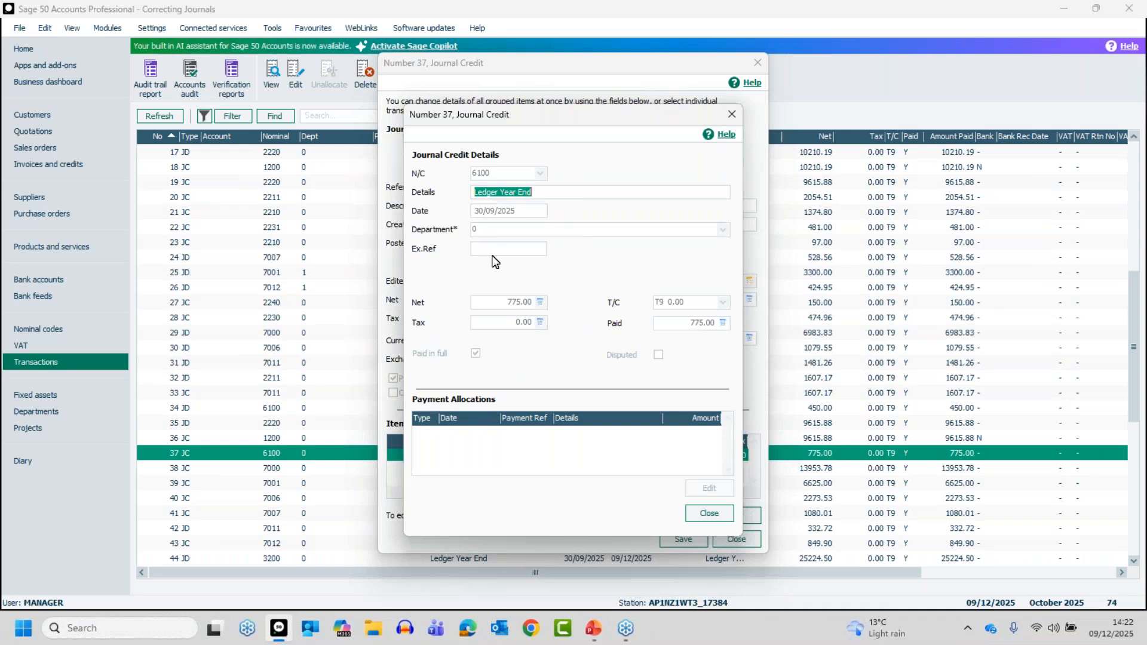
pyautogui.click(702, 513)
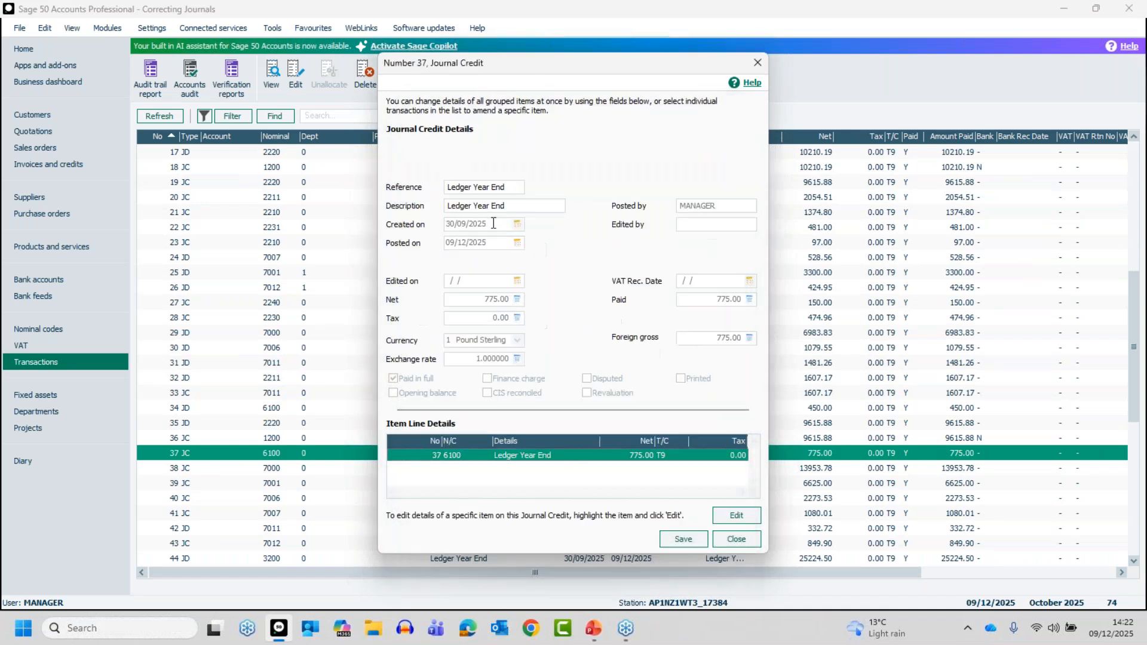
# Change the reference of the Ledger Year End journal at transaction 37 to MC and save it.
pyautogui.moveTo(505, 187); pyautogui.dragTo(408, 187)
pyautogui.write('MC')
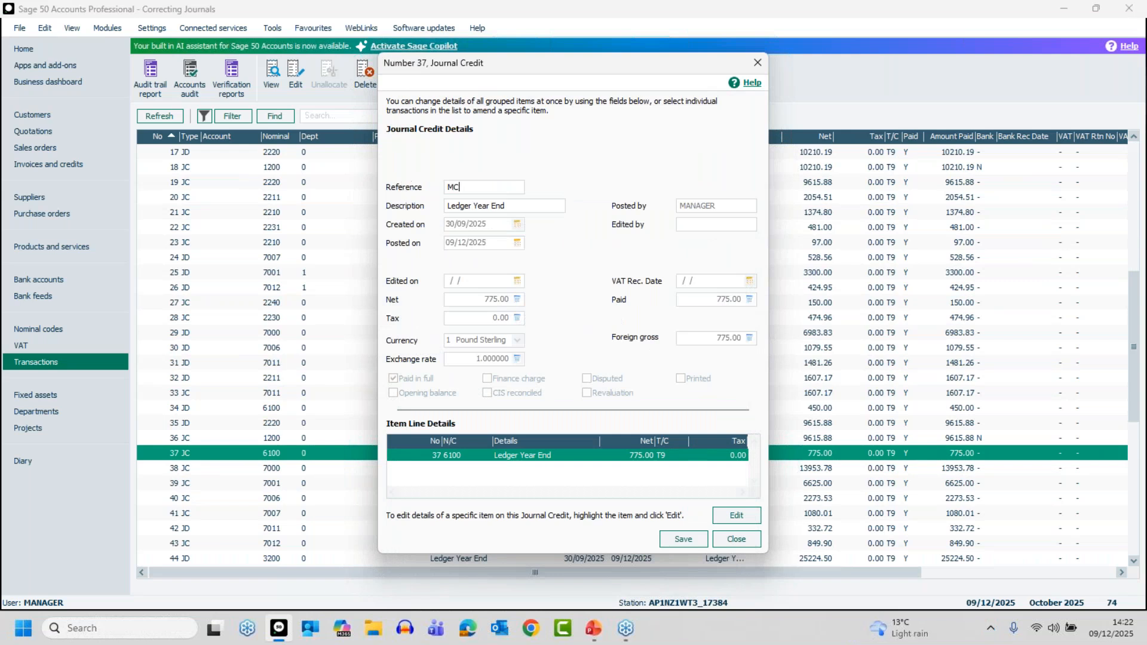
pyautogui.click(686, 540)
pyautogui.click(576, 344)
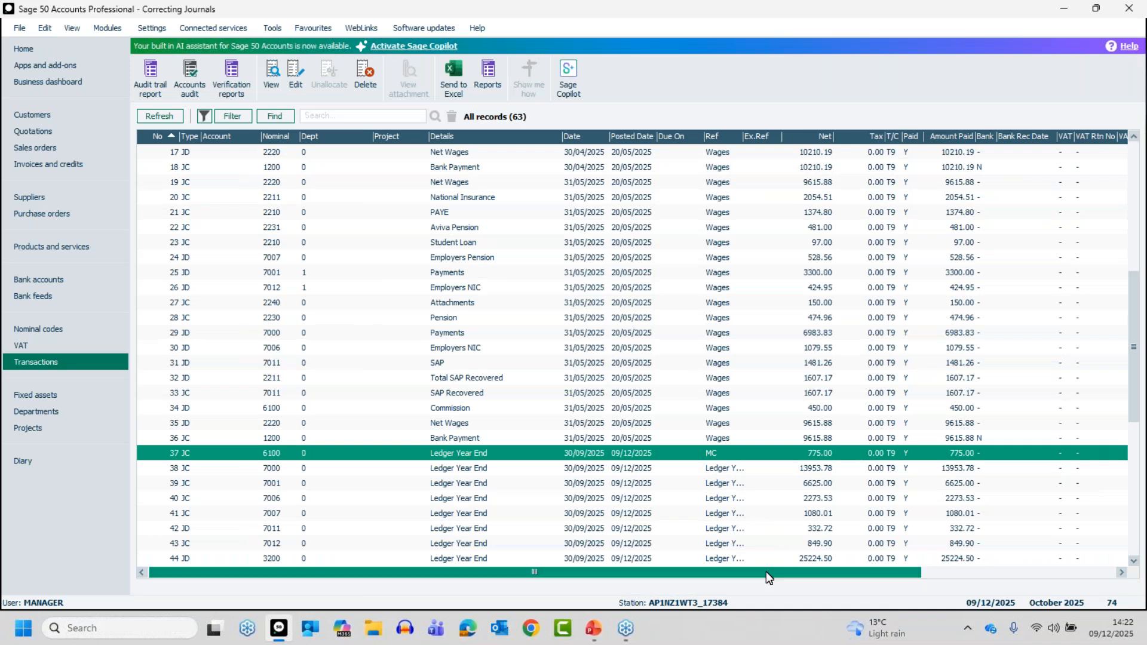
# Check the edit and deletion details of the Rent - Q1 prepayment journal at transaction 45, closing both without changes.
pyautogui.click(1133, 561)
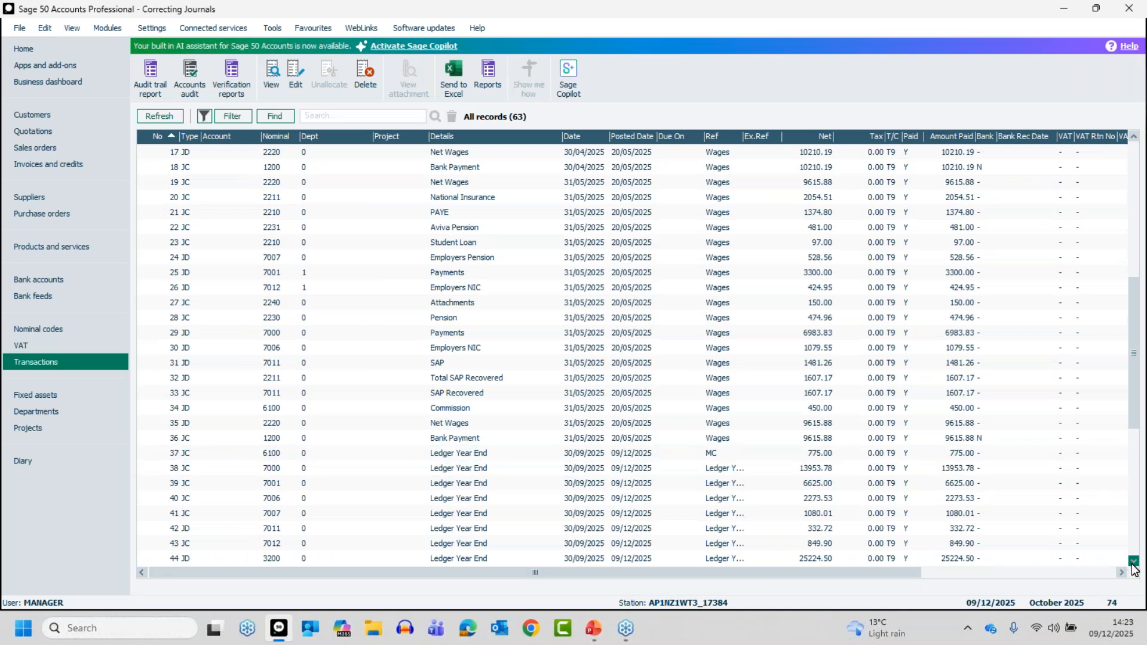
pyautogui.click(1134, 562)
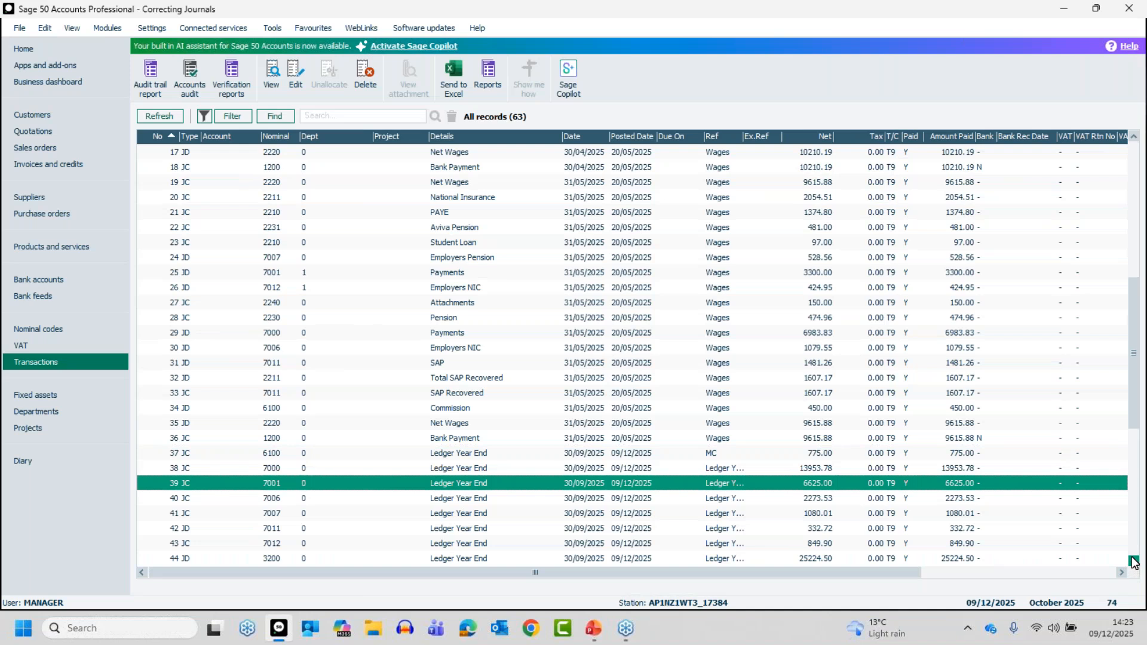
pyautogui.click(1136, 559)
pyautogui.click(1136, 558)
pyautogui.click(1136, 558)
pyautogui.click(1136, 558)
pyautogui.click(1136, 558)
pyautogui.click(1136, 558)
pyautogui.click(1134, 560)
pyautogui.click(1134, 560)
pyautogui.click(1133, 560)
pyautogui.click(1134, 560)
pyautogui.click(1133, 560)
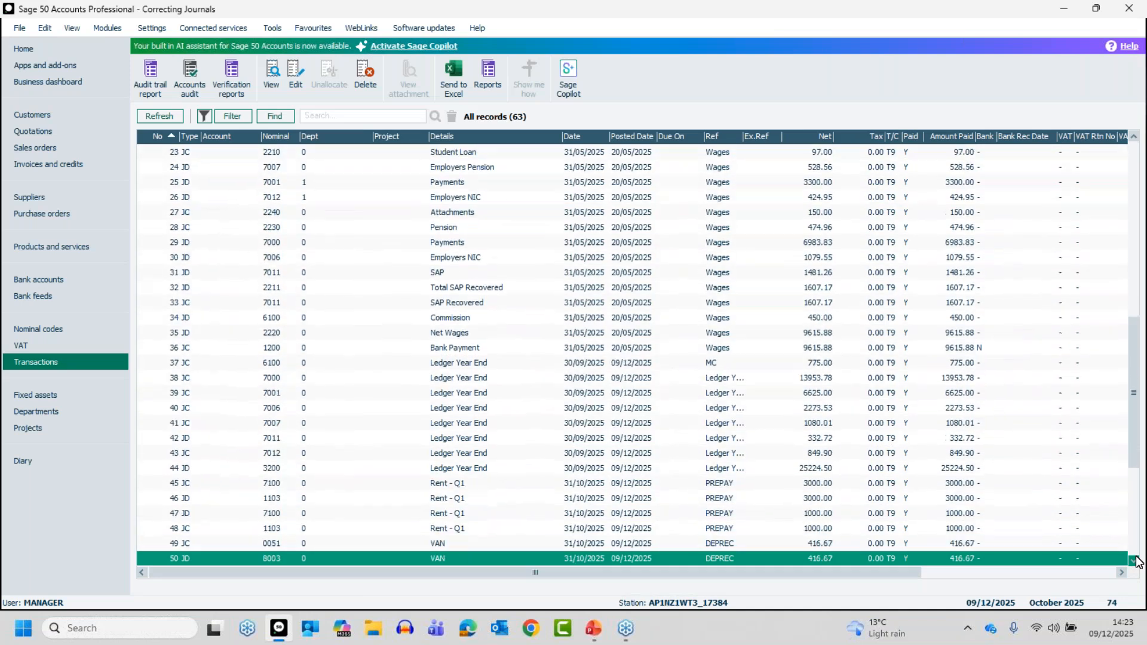
pyautogui.click(1133, 560)
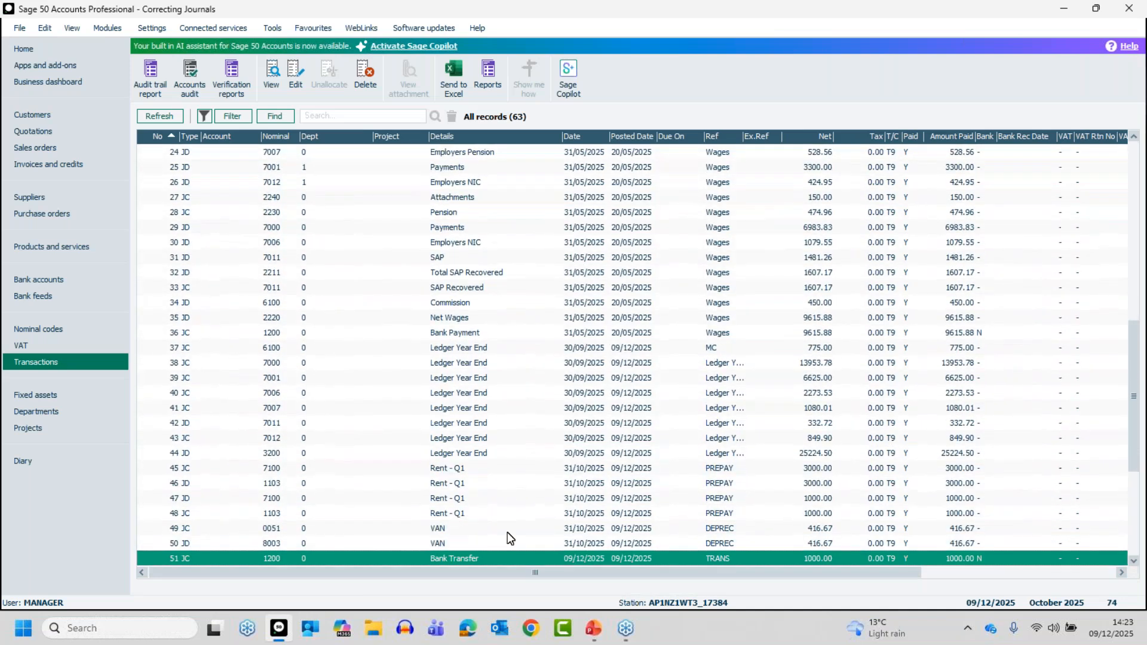
pyautogui.click(450, 481)
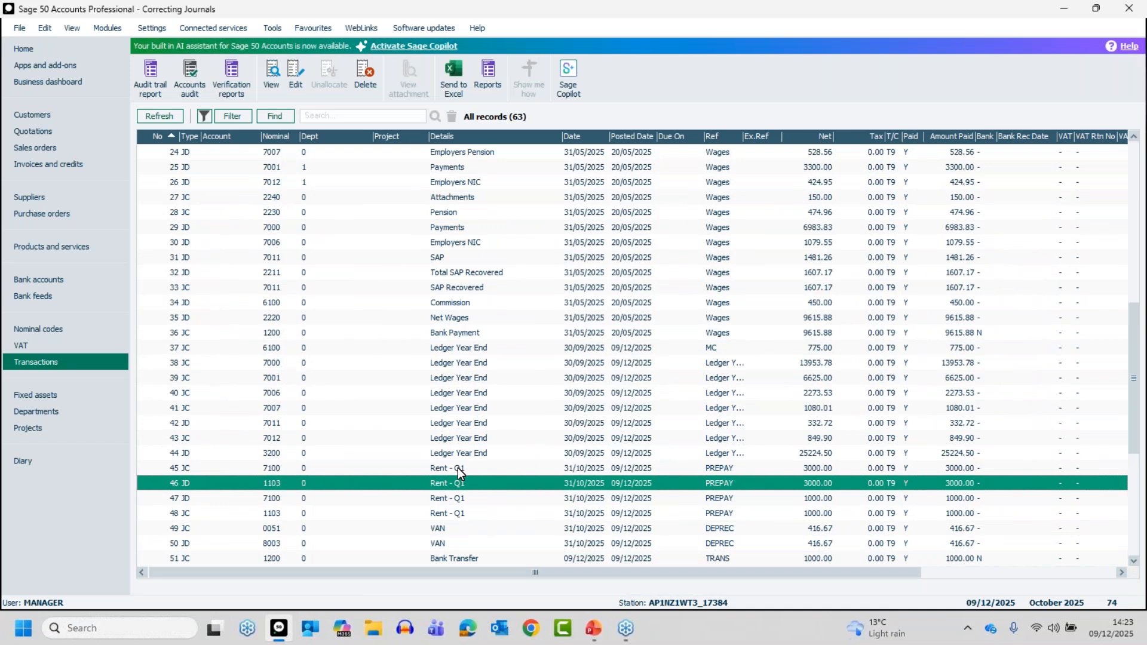
pyautogui.click(458, 468)
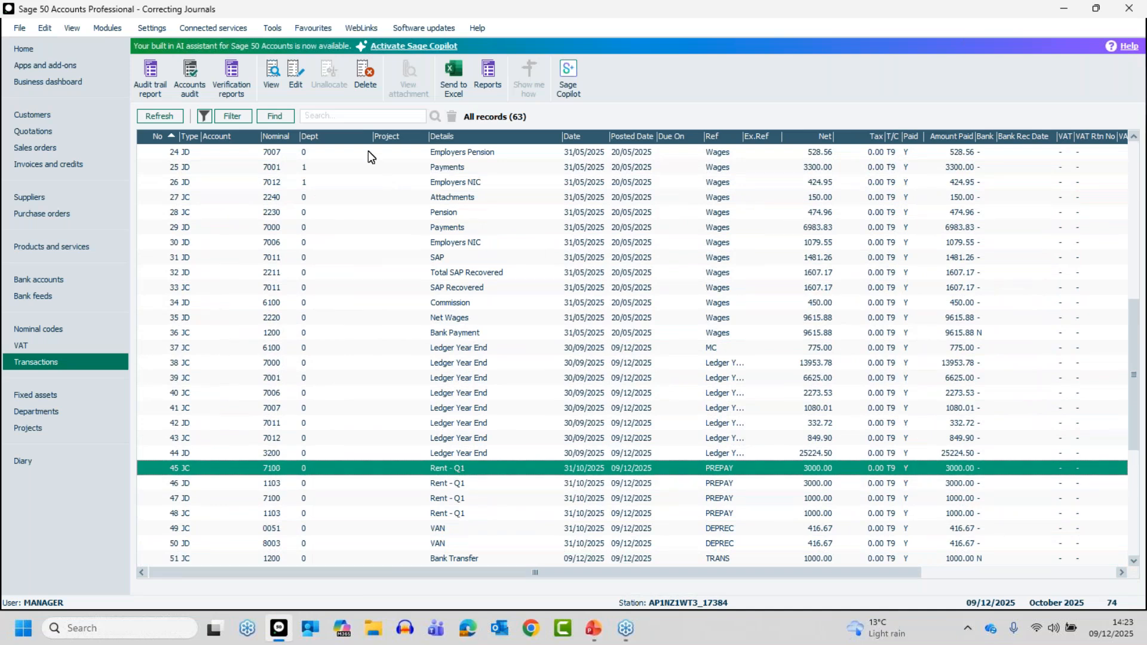
pyautogui.click(297, 85)
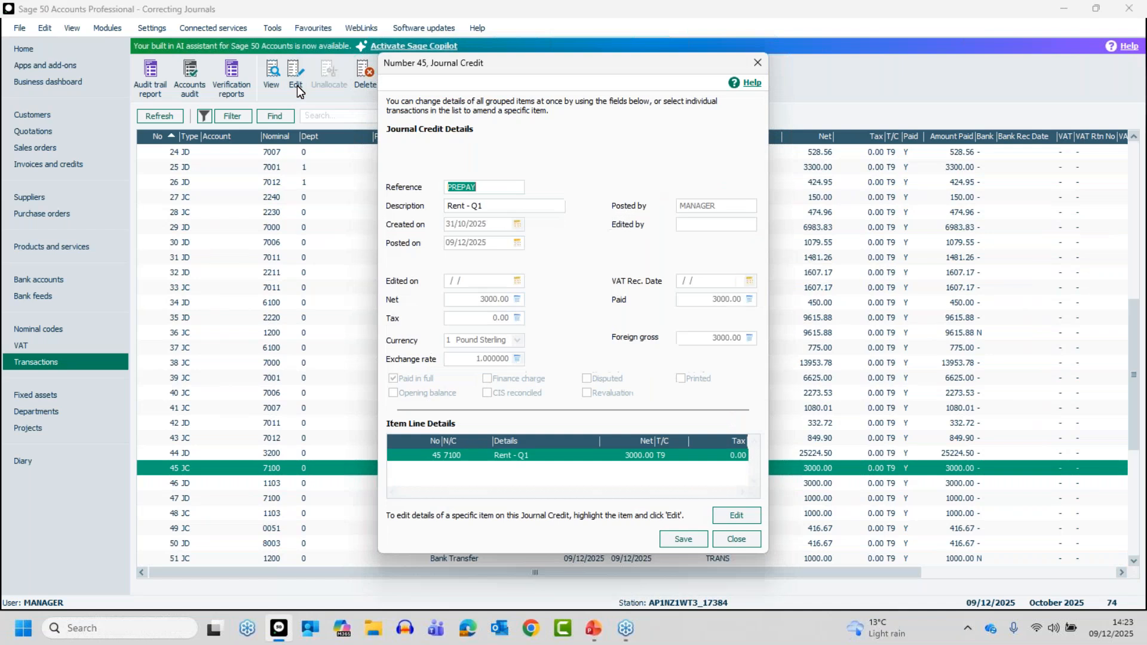
pyautogui.click(737, 539)
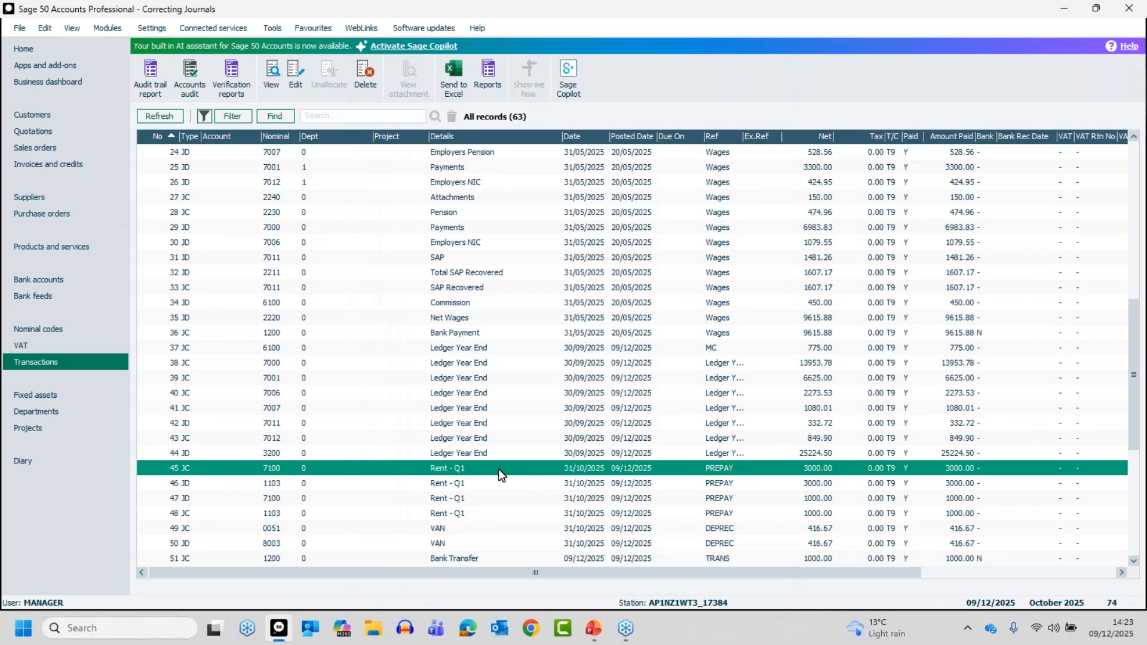
pyautogui.click(365, 73)
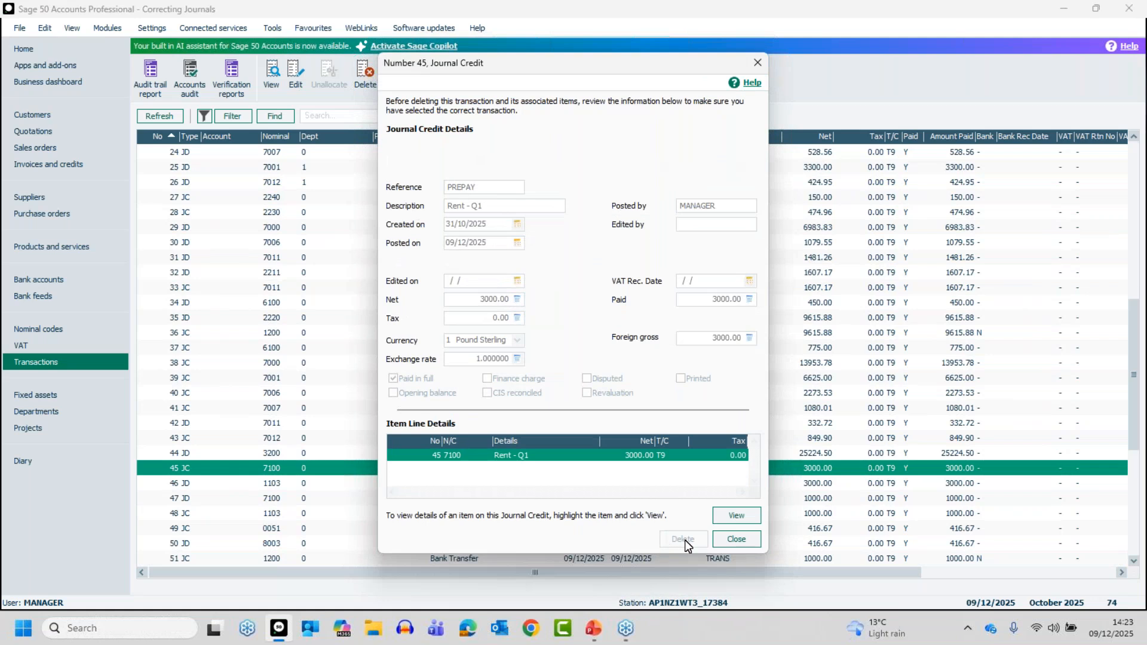
pyautogui.click(736, 540)
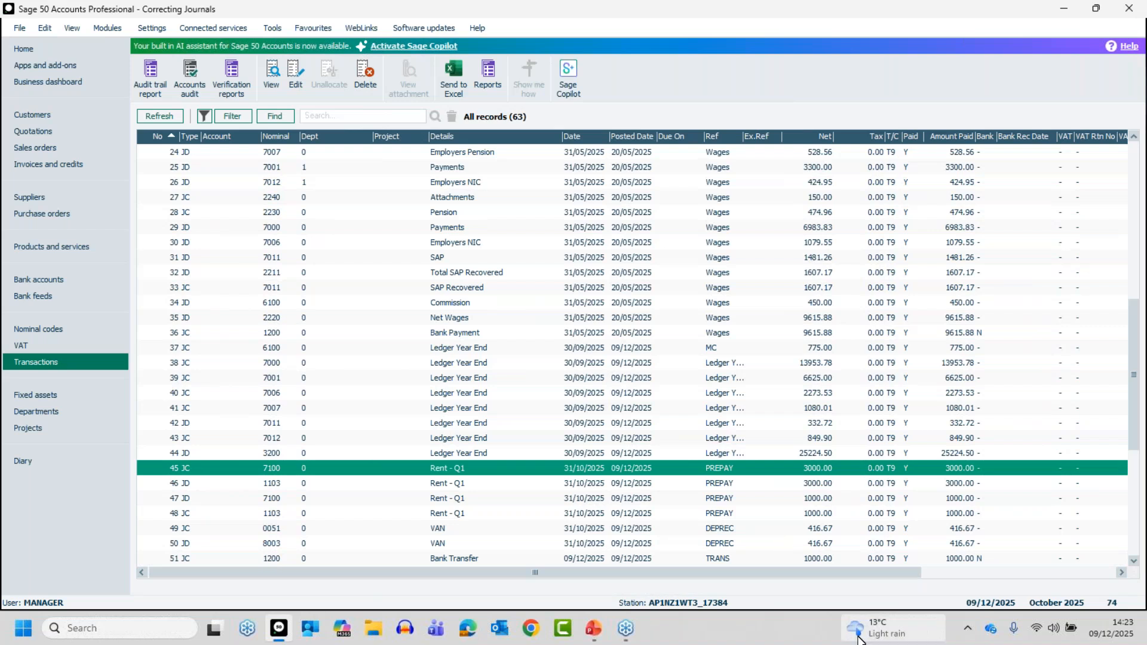
# Open the Opening Balance journal at transaction 53 for editing, accepting the previous-year warning, and close it without changes.
pyautogui.click(1134, 562)
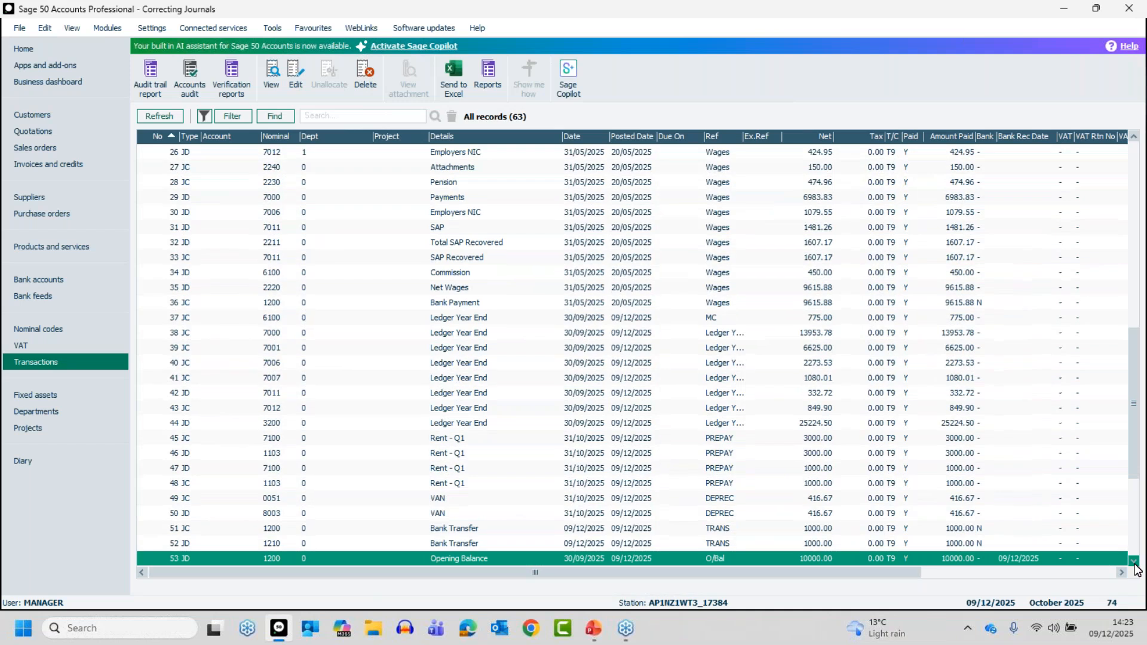
pyautogui.click(1134, 562)
pyautogui.click(470, 484)
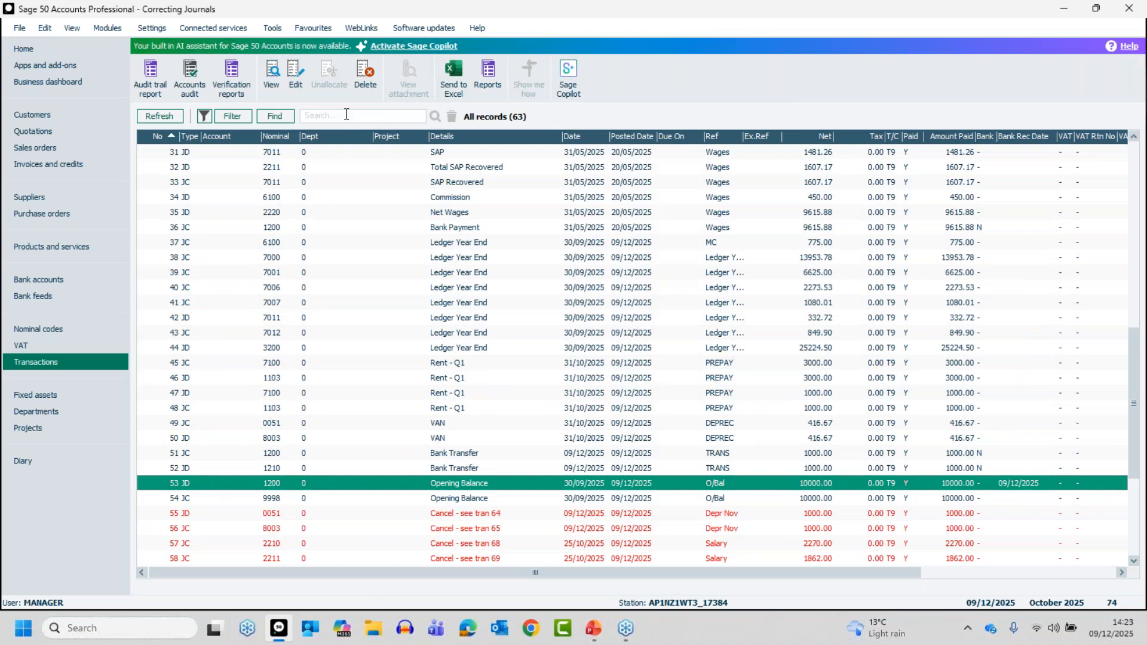
pyautogui.click(300, 81)
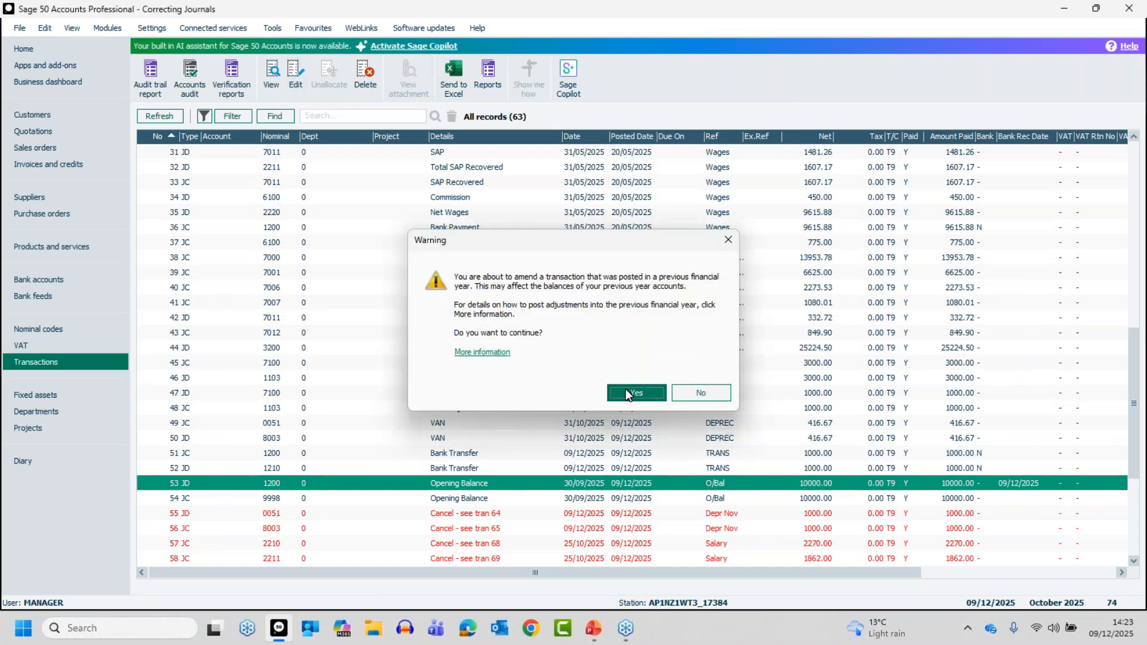
pyautogui.click(626, 392)
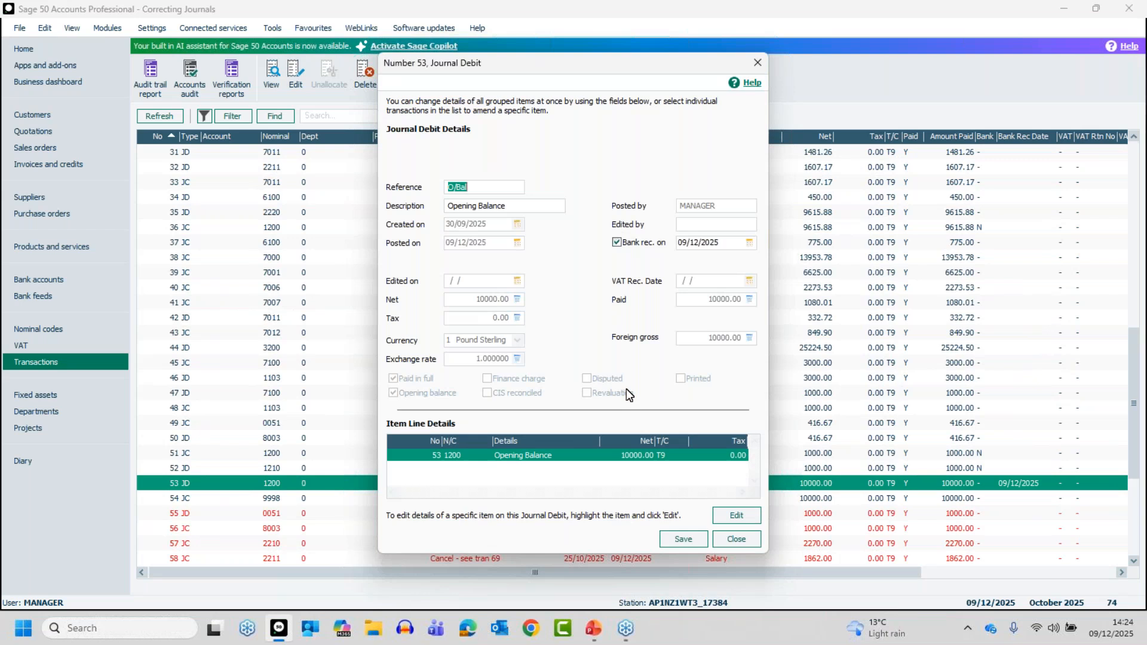
pyautogui.click(745, 536)
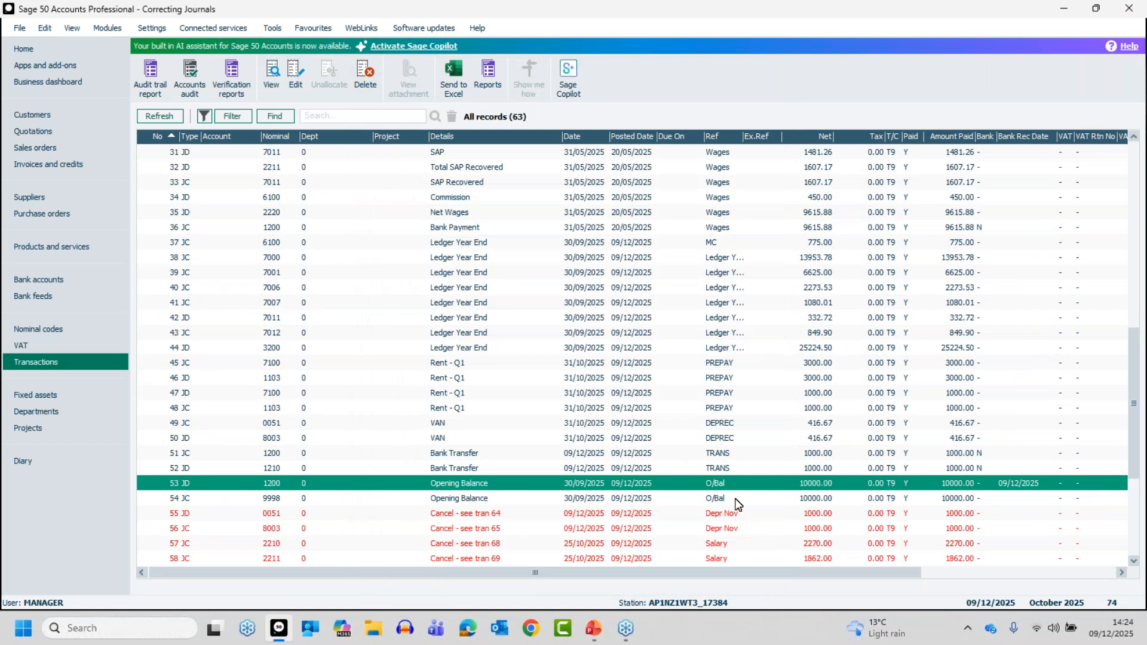
# Check the deletion details of the VAN depreciation journal at transaction 49 and close them without deleting.
pyautogui.click(444, 425)
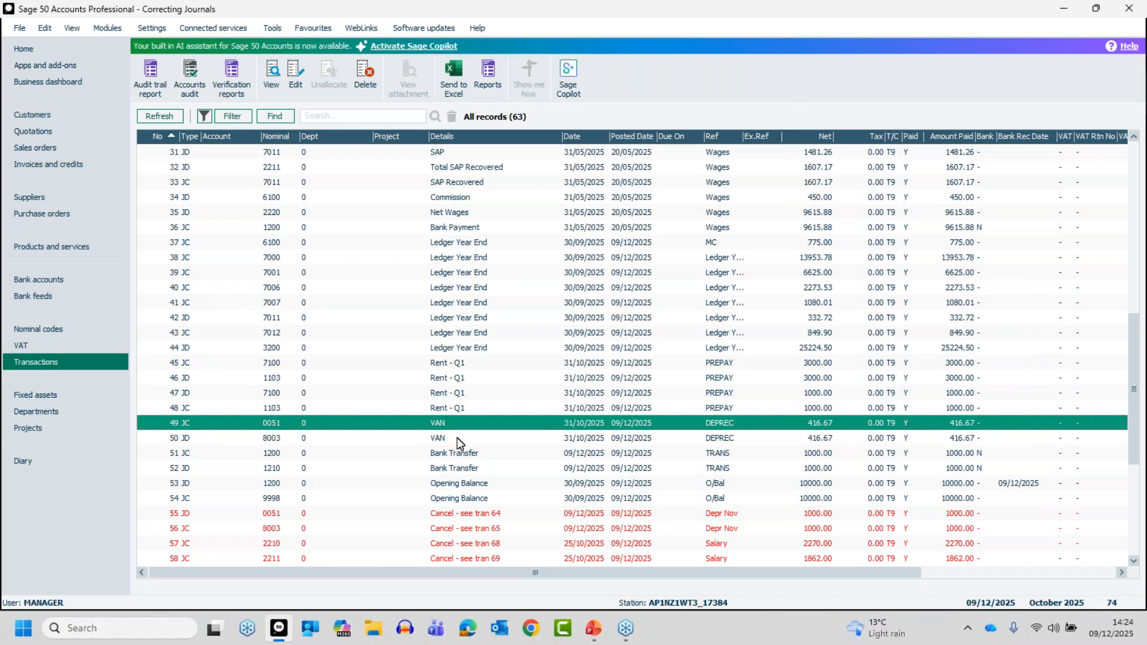
pyautogui.click(365, 85)
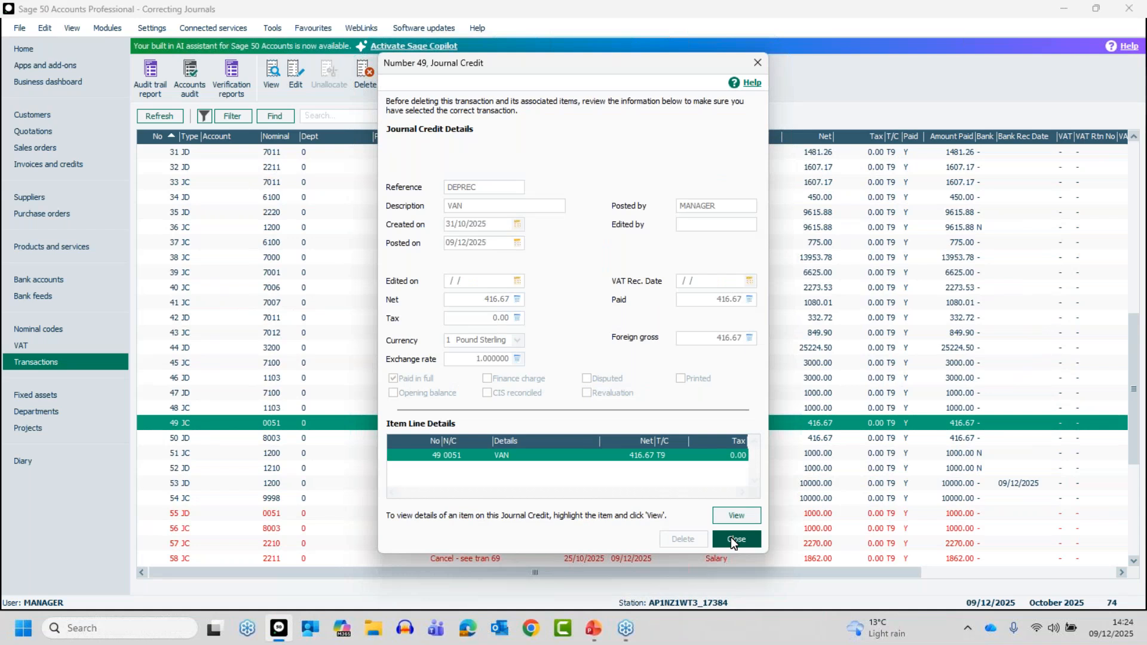
pyautogui.click(732, 538)
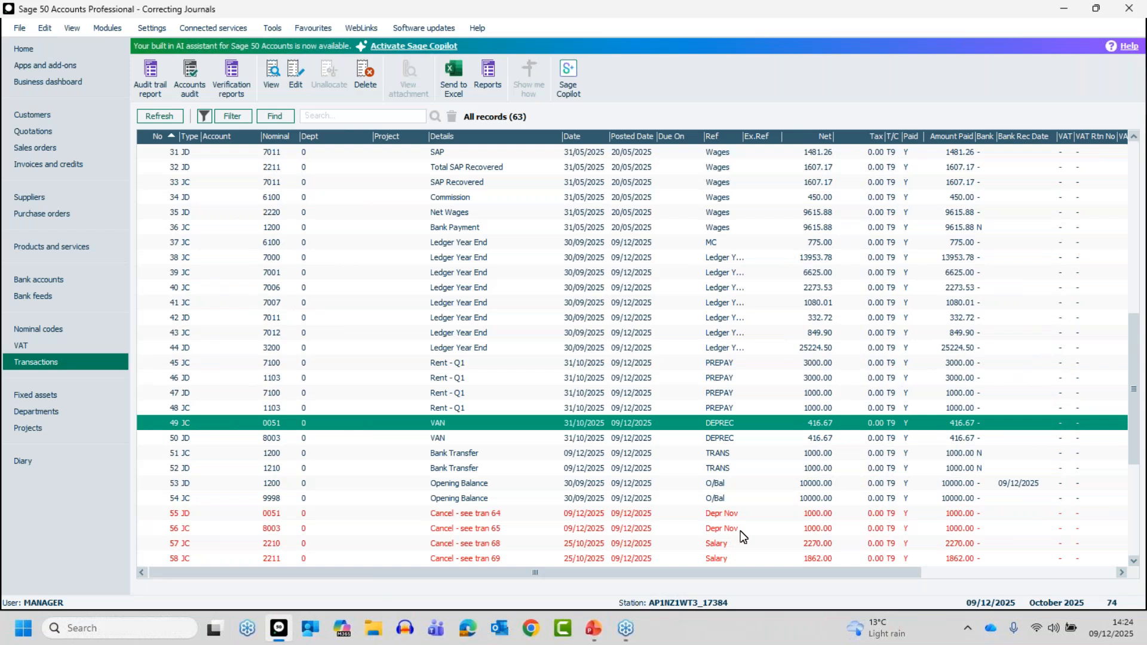
# Reselect the VAN depreciation line at transaction 49 and switch to PowerPoint.
pyautogui.press('Up')
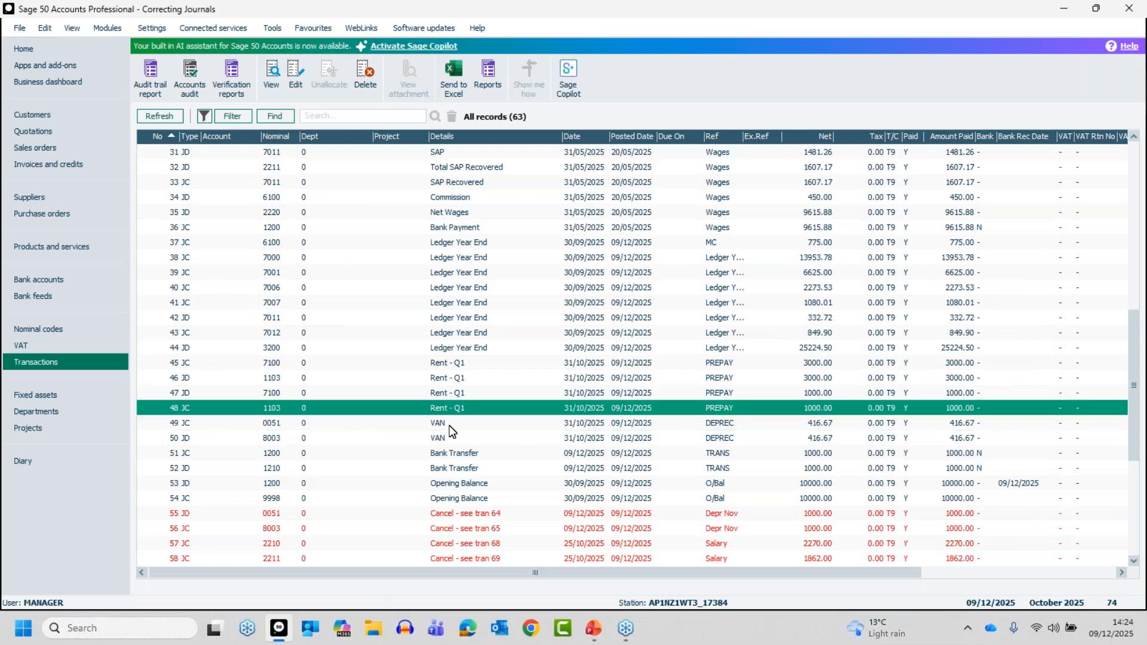
pyautogui.click(450, 428)
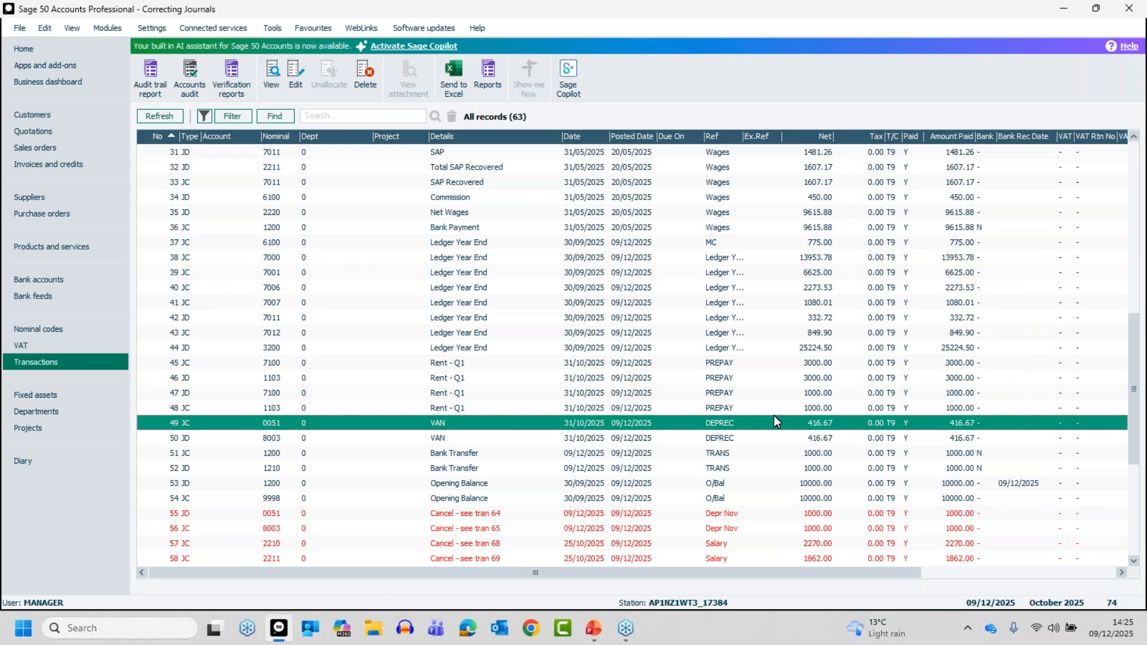
pyautogui.hotkey('alt', 'Tab')
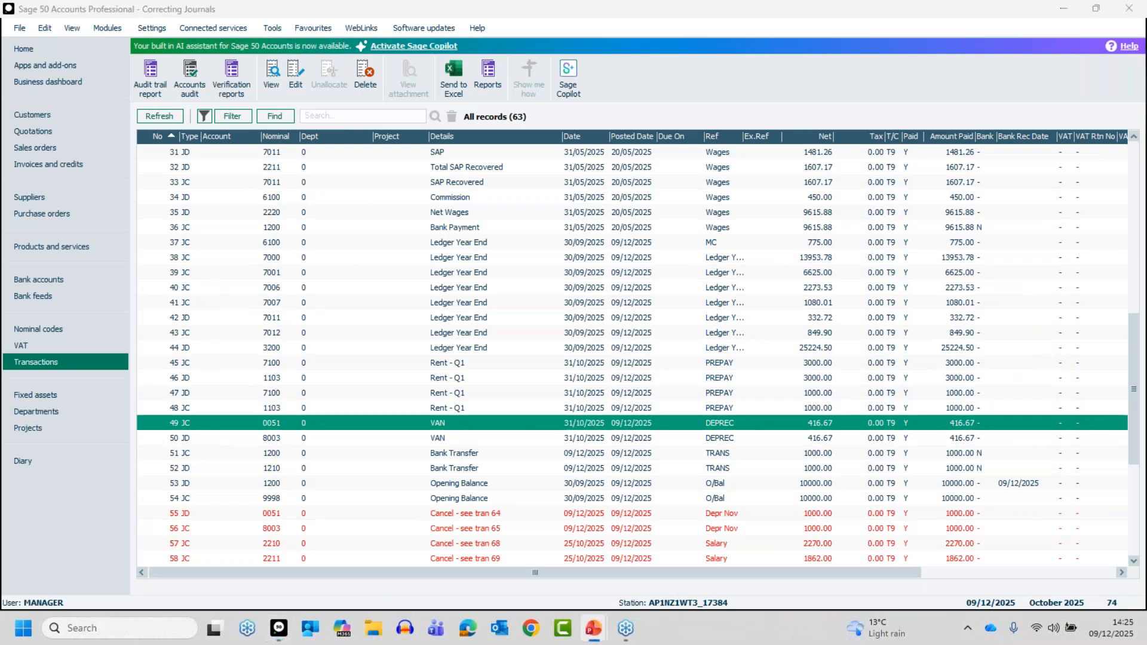
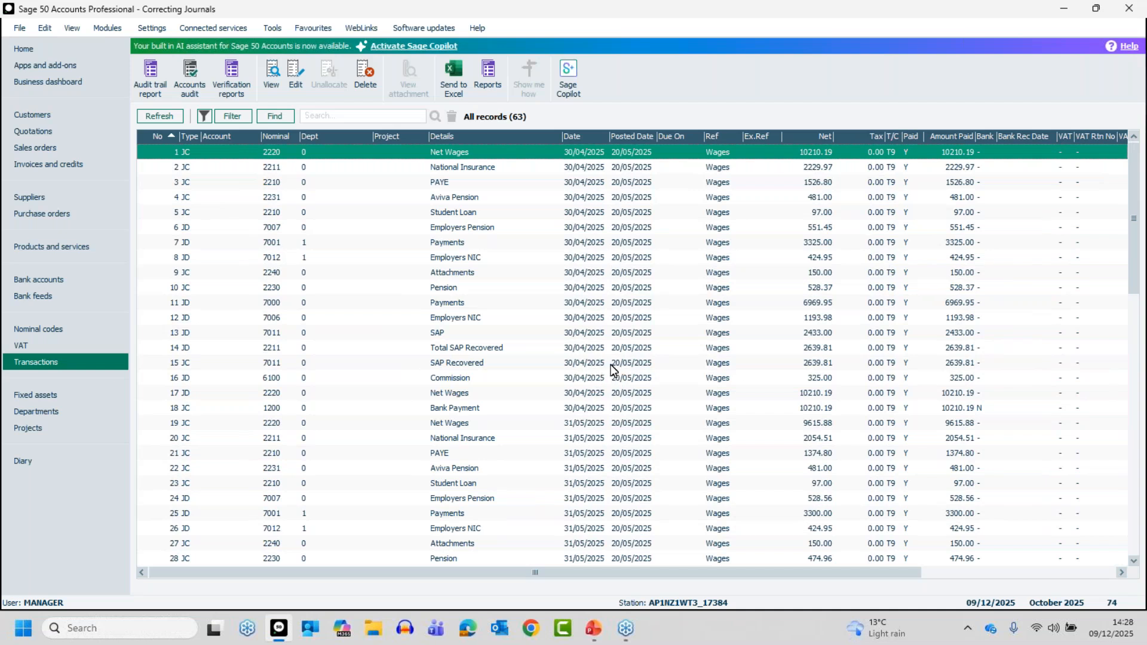
# Check the deletion details of the Net Wages journal at transaction 1, accepting the previous-year warning, and close them without deleting.
pyautogui.click(366, 67)
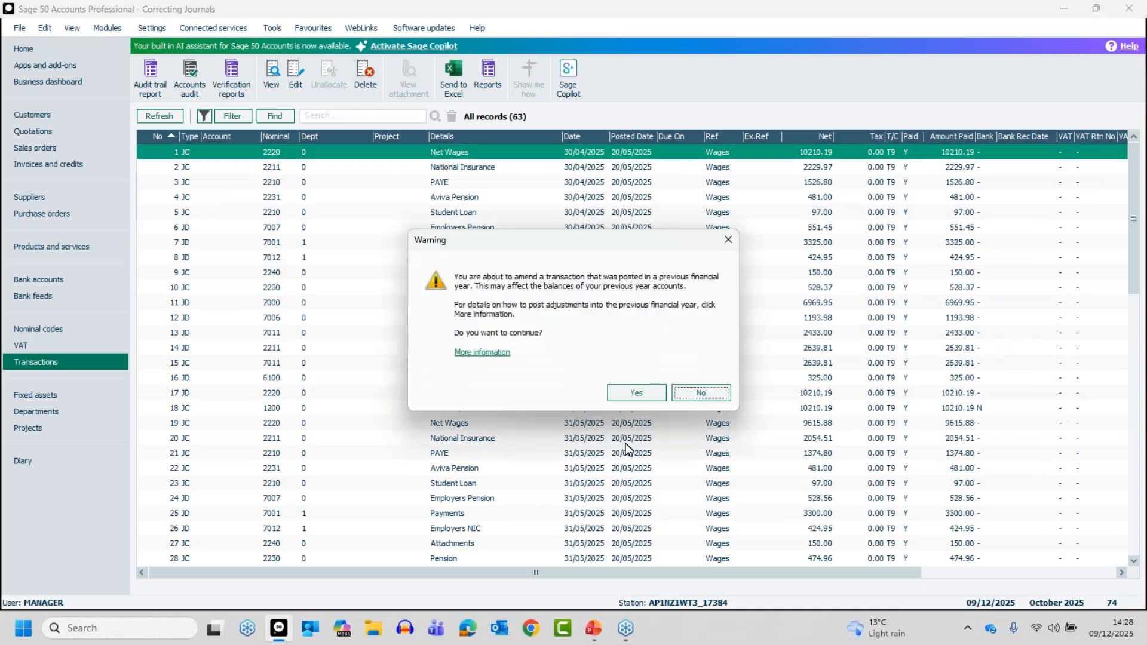
pyautogui.click(638, 392)
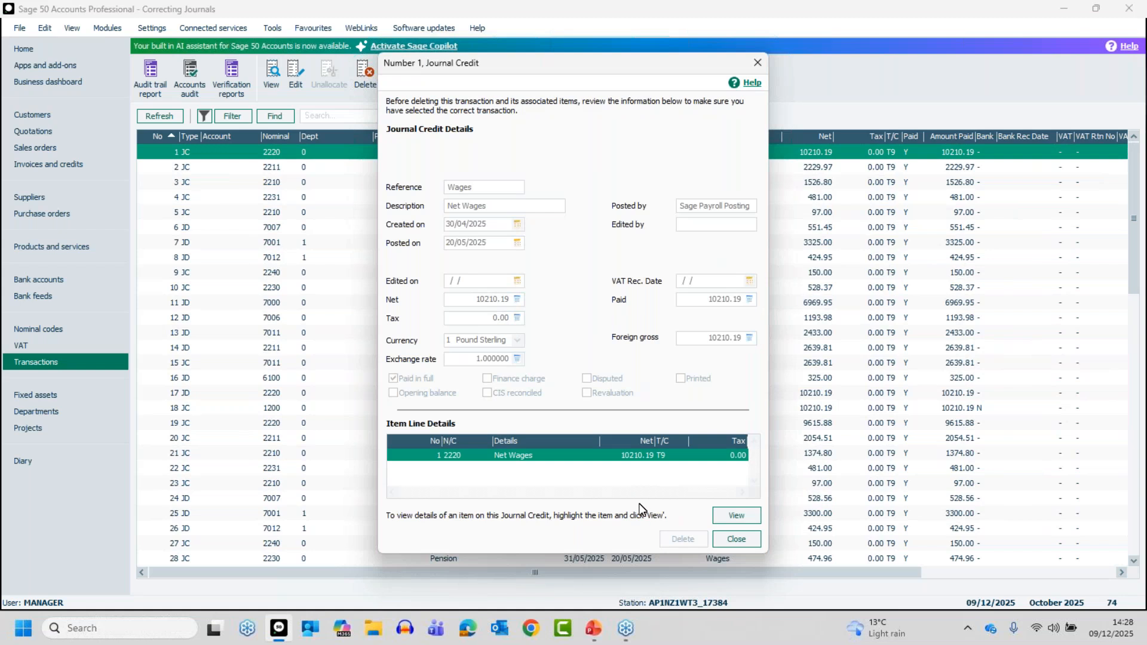
pyautogui.click(736, 540)
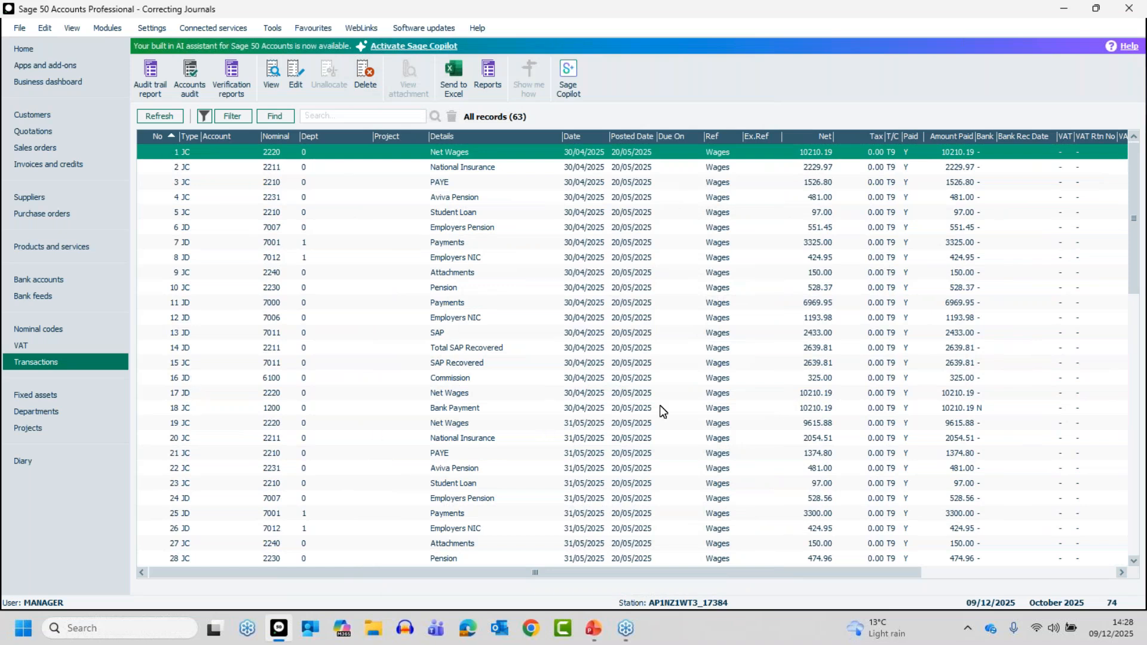
pyautogui.click(590, 410)
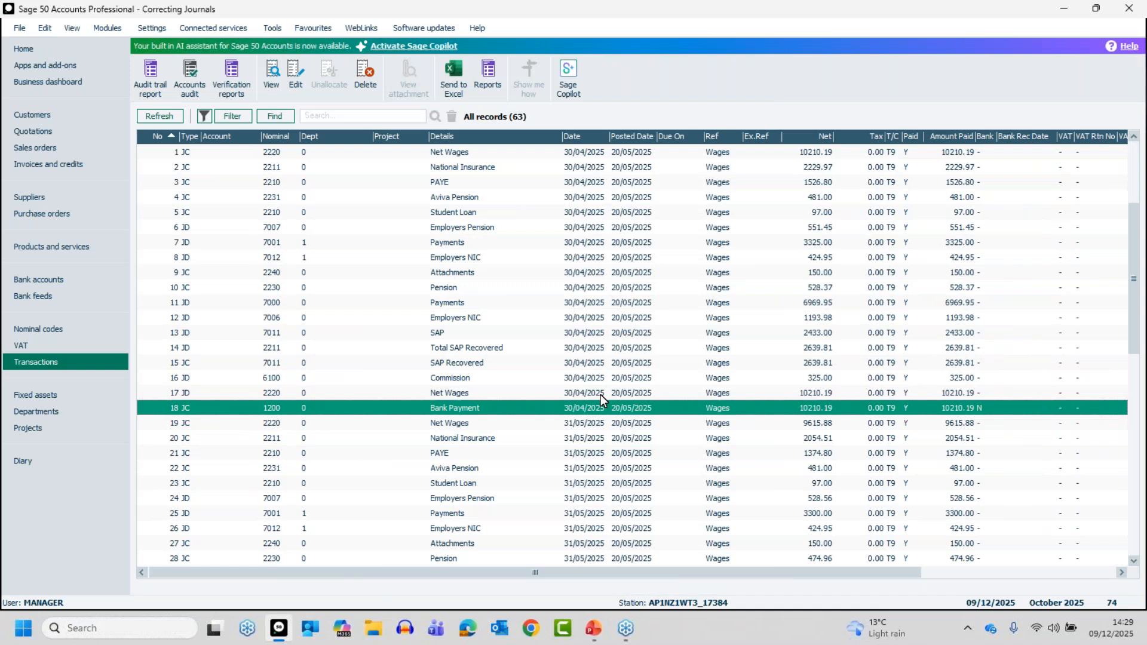
# Open a blank journal entry from the nominal codes and close it without posting anything.
pyautogui.click(50, 329)
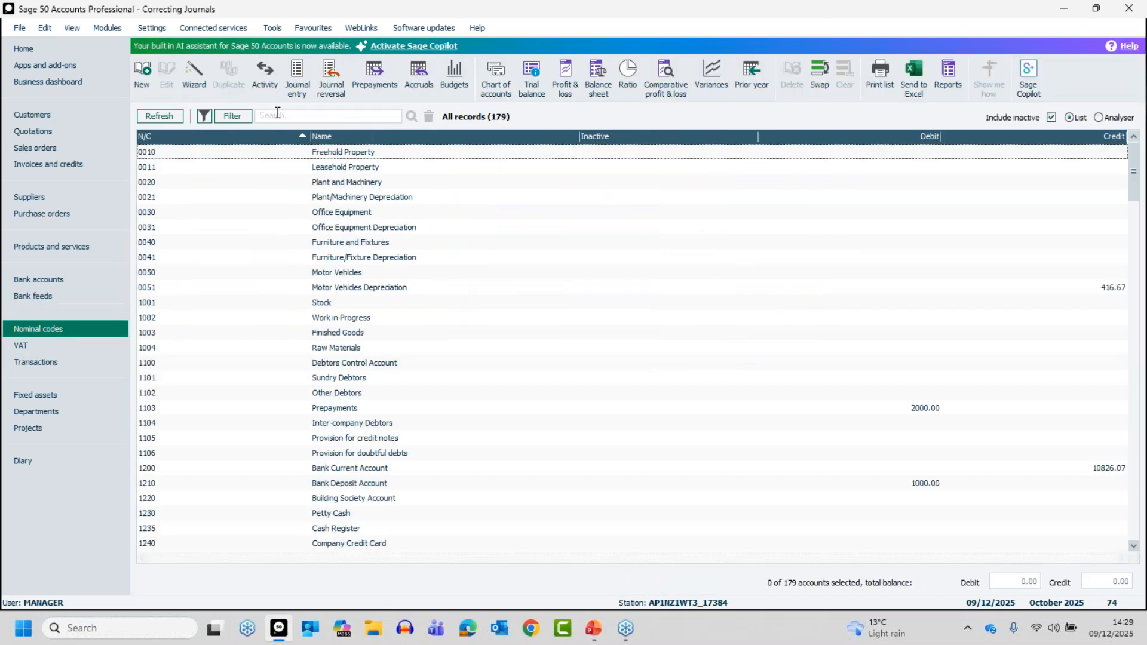
pyautogui.click(296, 82)
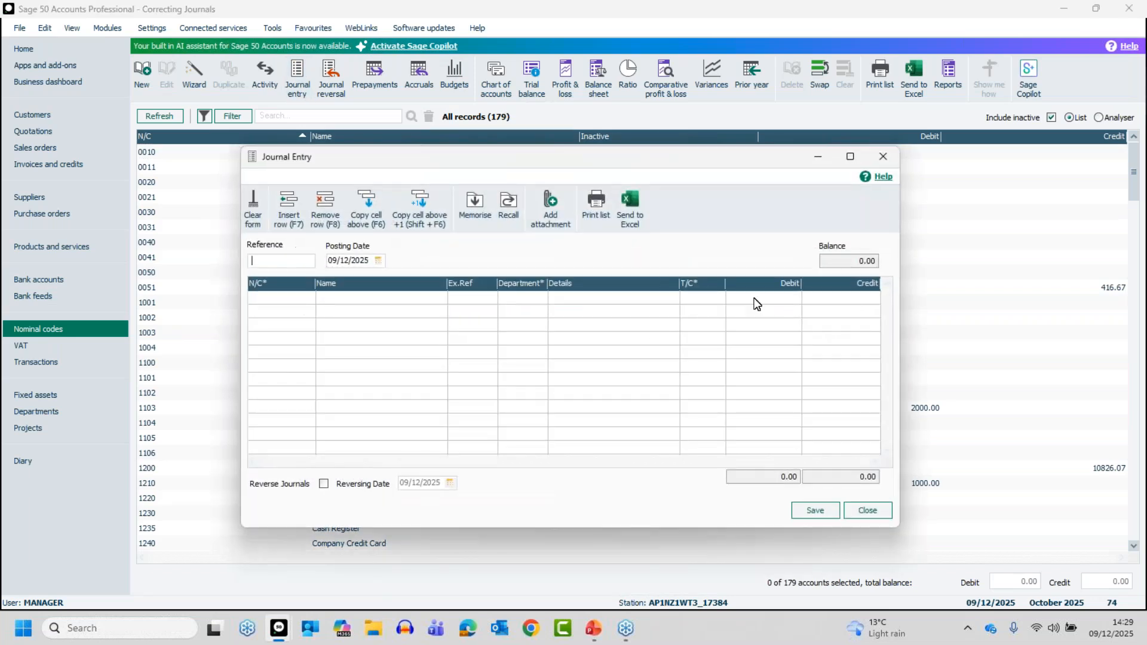
pyautogui.click(866, 512)
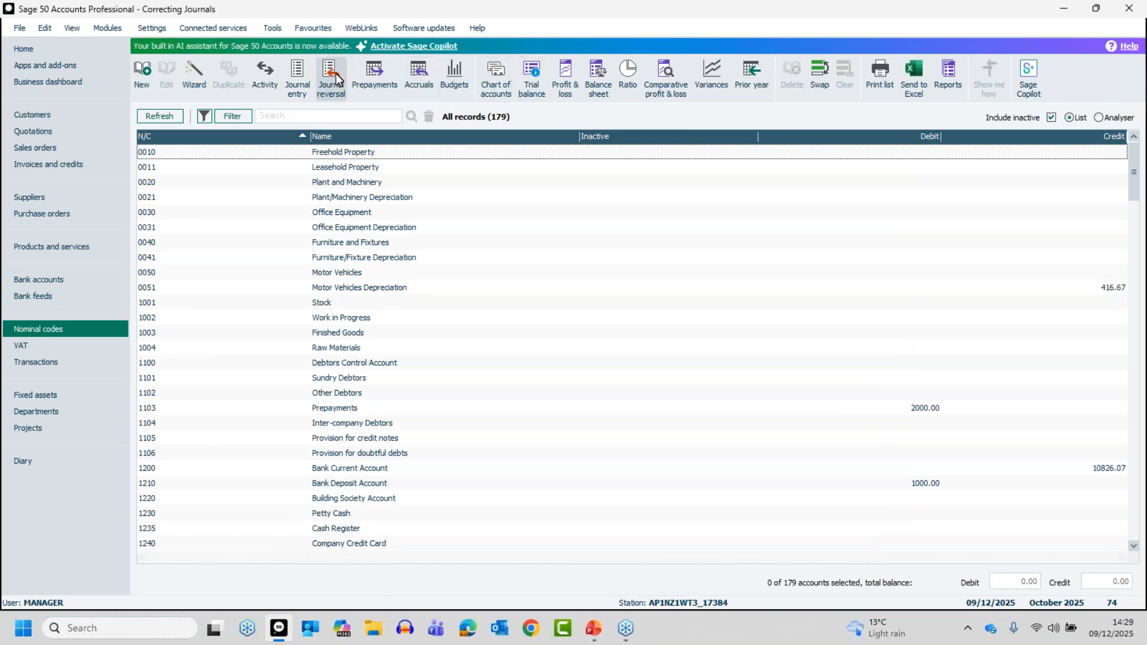
# Hide the Journal reversal command from the nominal code commands and restore it.
pyautogui.rightClick(418, 72)
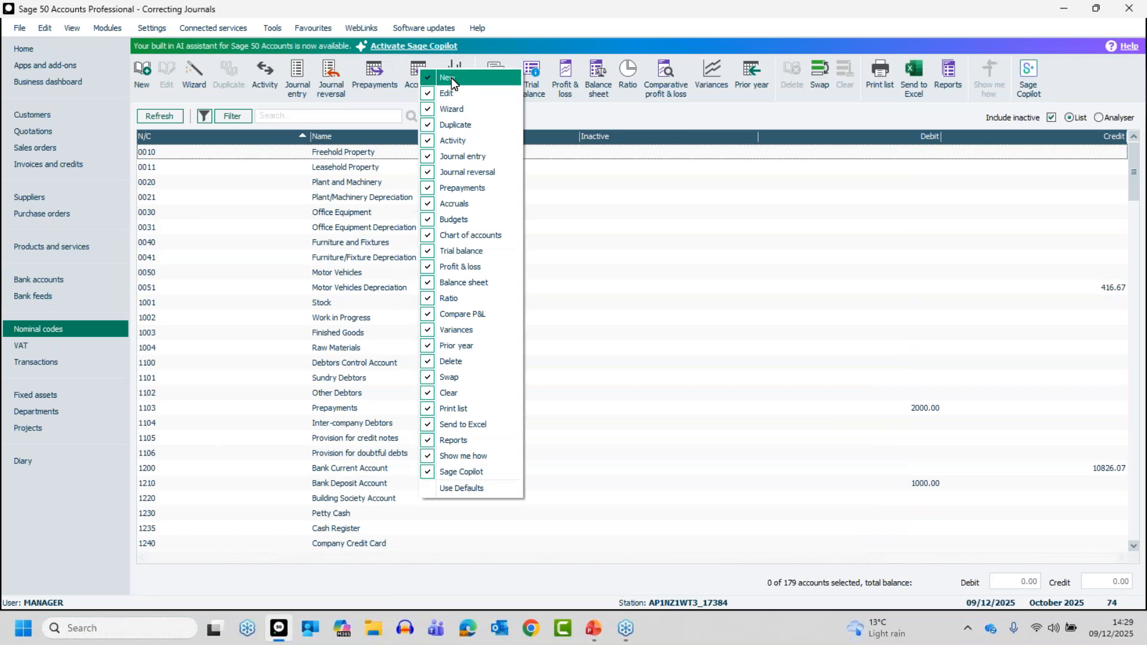
pyautogui.click(450, 171)
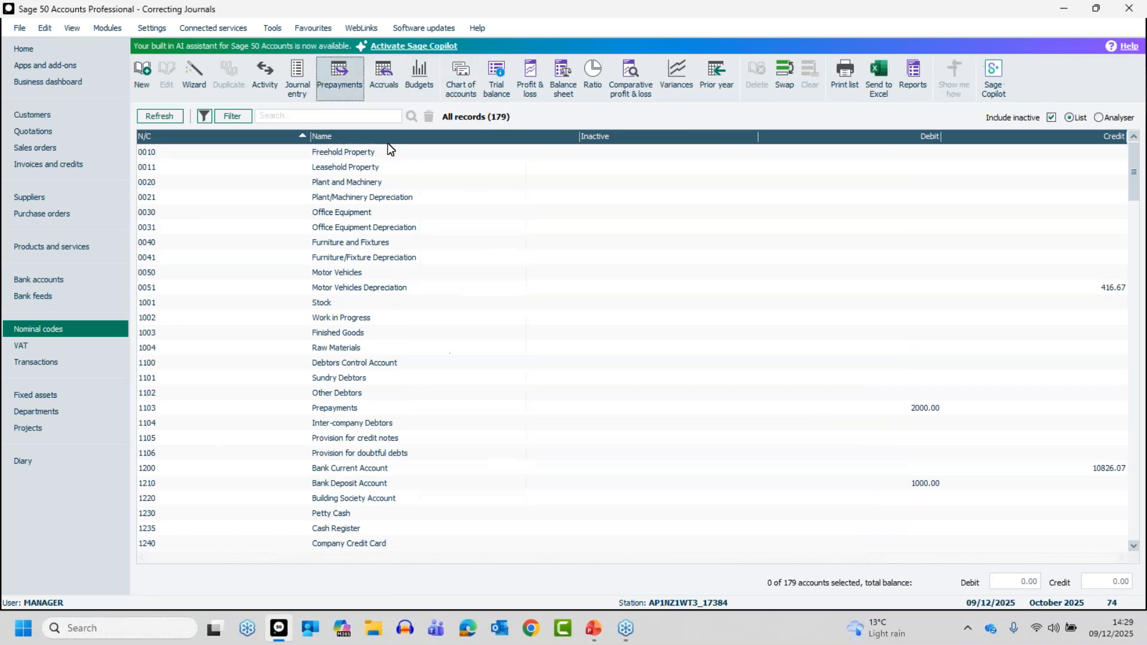
pyautogui.rightClick(304, 80)
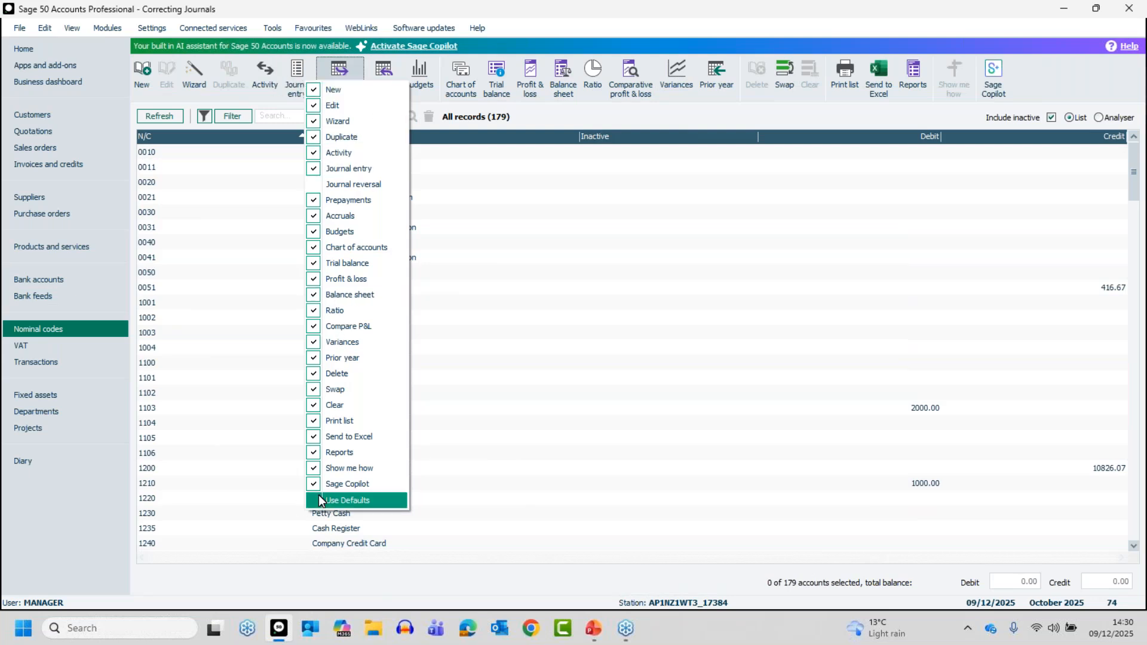
pyautogui.click(346, 185)
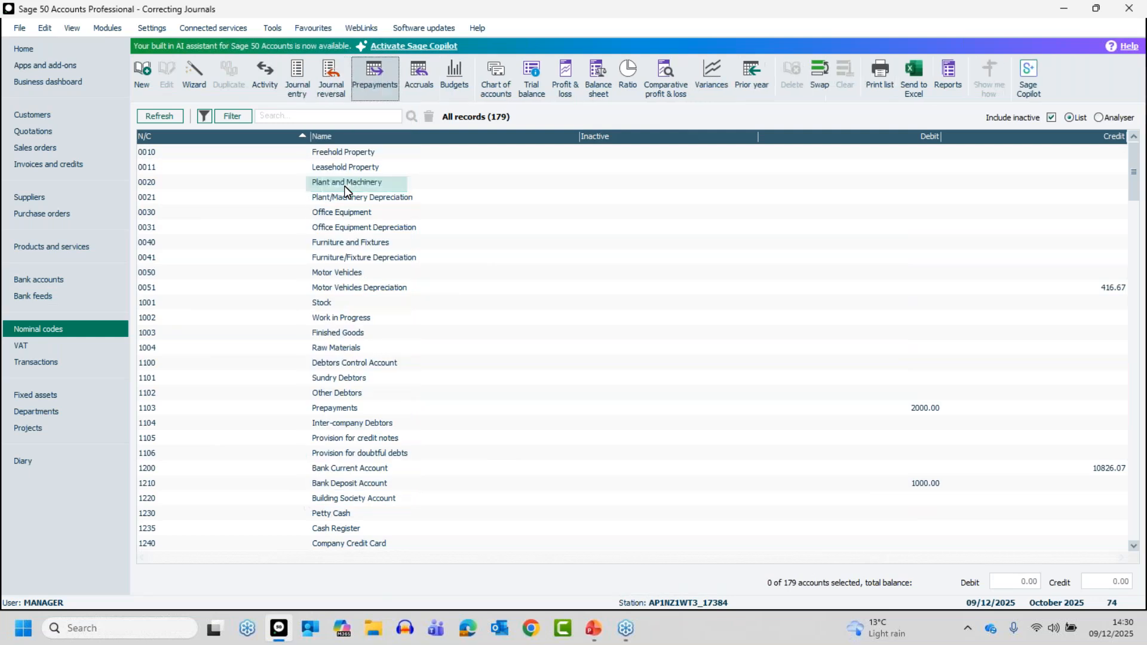
# Start a journal reversal for transactions 1 to 74 with the posting date 30/04/2025, accepting the out-of-year date warning.
pyautogui.click(330, 76)
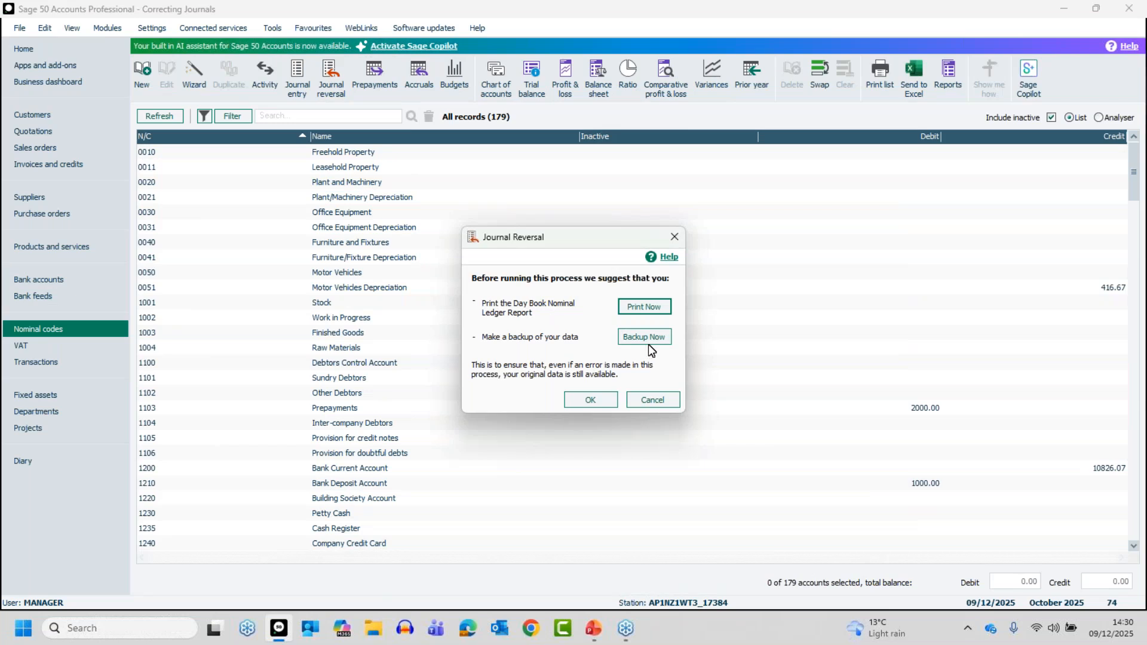
pyautogui.click(592, 400)
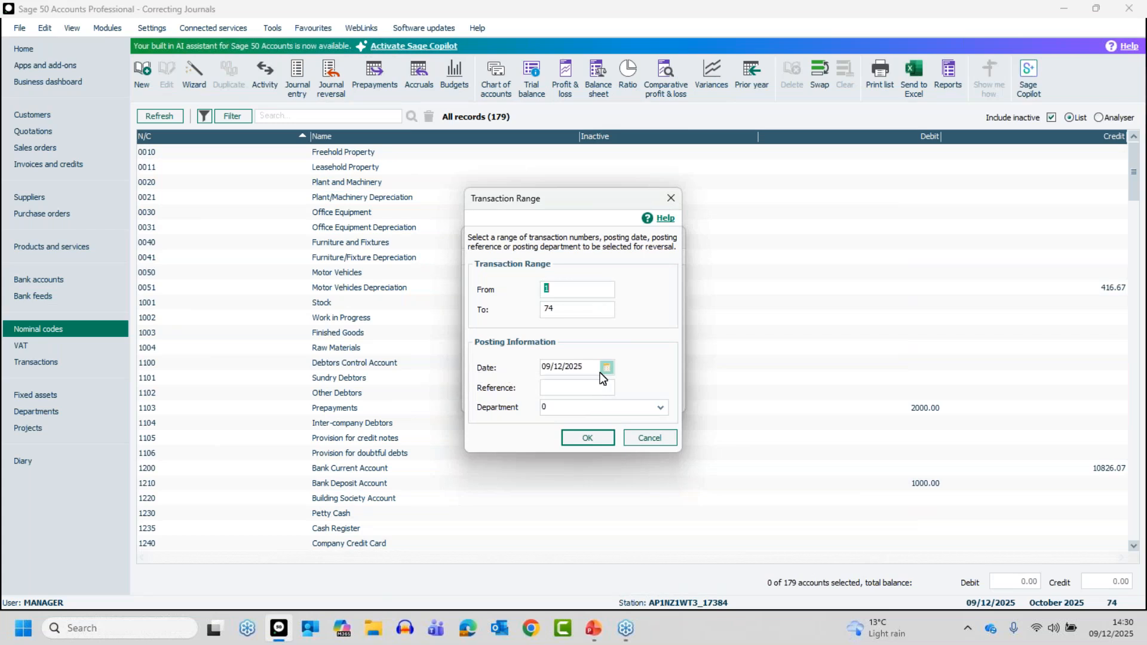
pyautogui.moveTo(589, 367); pyautogui.dragTo(530, 369)
pyautogui.write('30/04/2025')
pyautogui.click(585, 438)
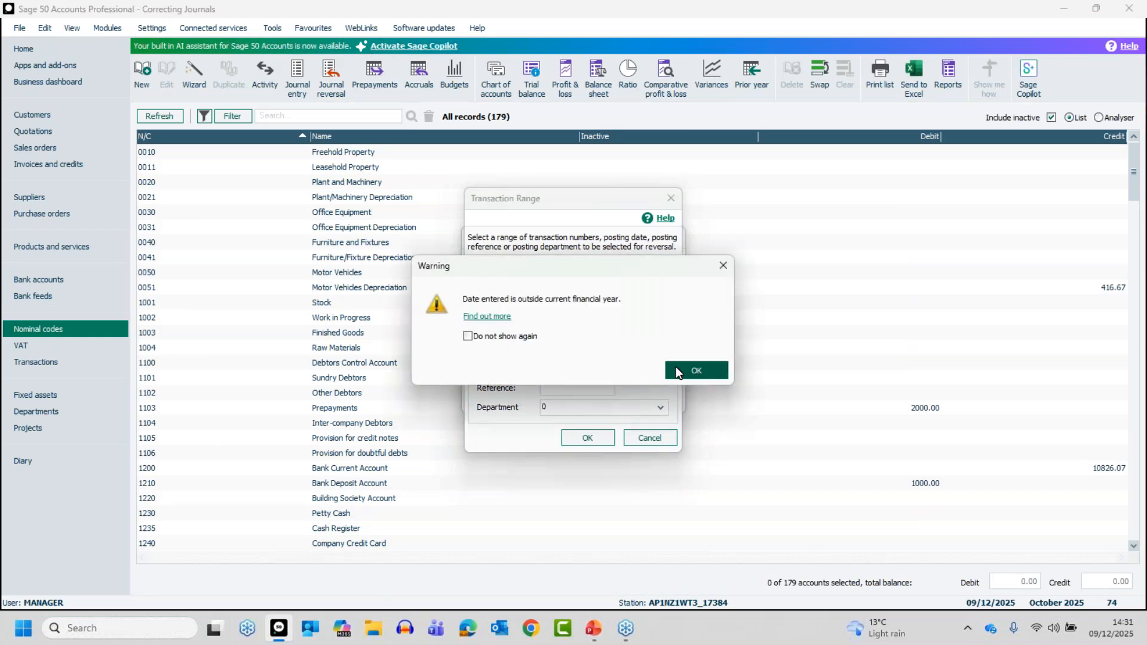
pyautogui.click(695, 369)
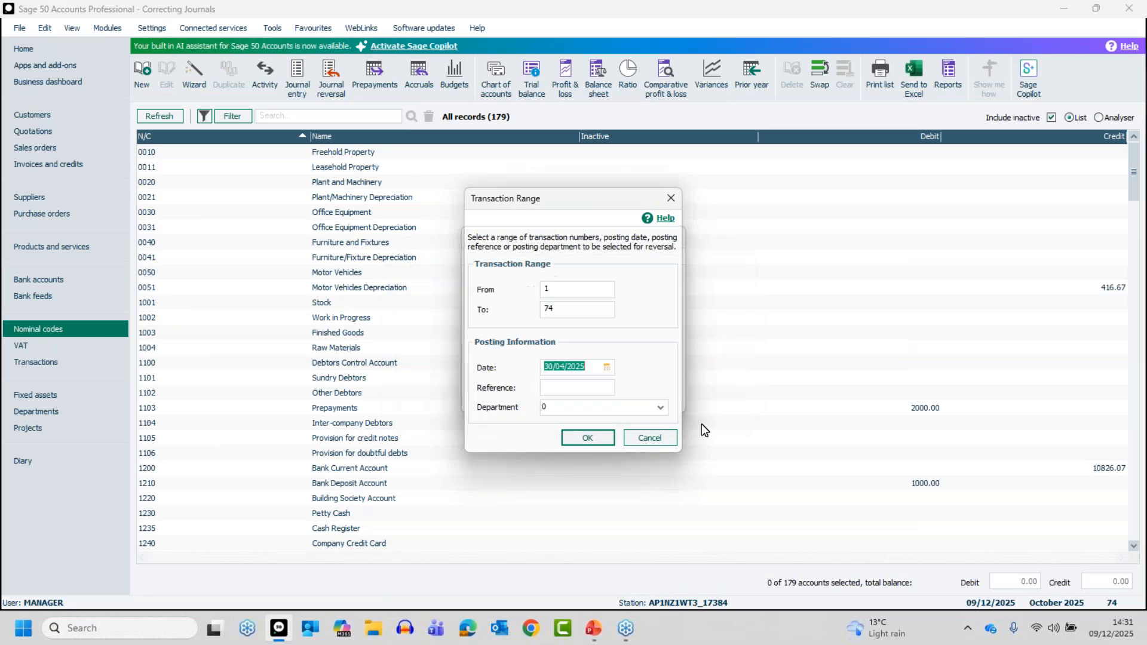
pyautogui.click(591, 439)
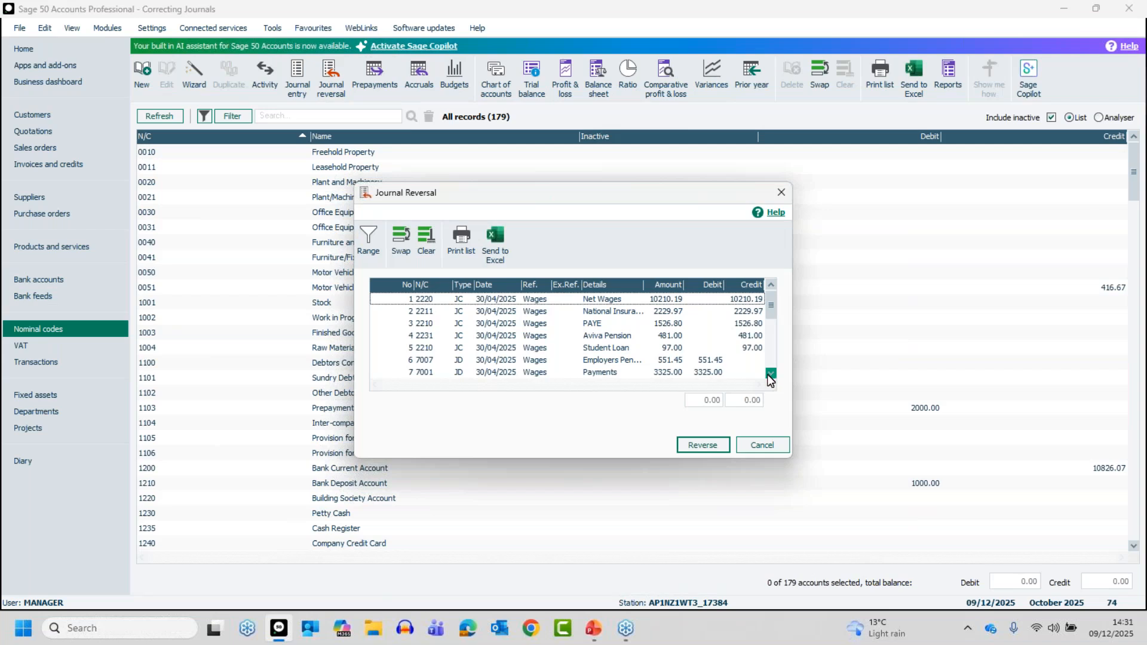
# Review the listed wages journals and try selecting all lines and only transactions 1 to 4, clearing each selection.
pyautogui.scroll(-4, 771, 377)
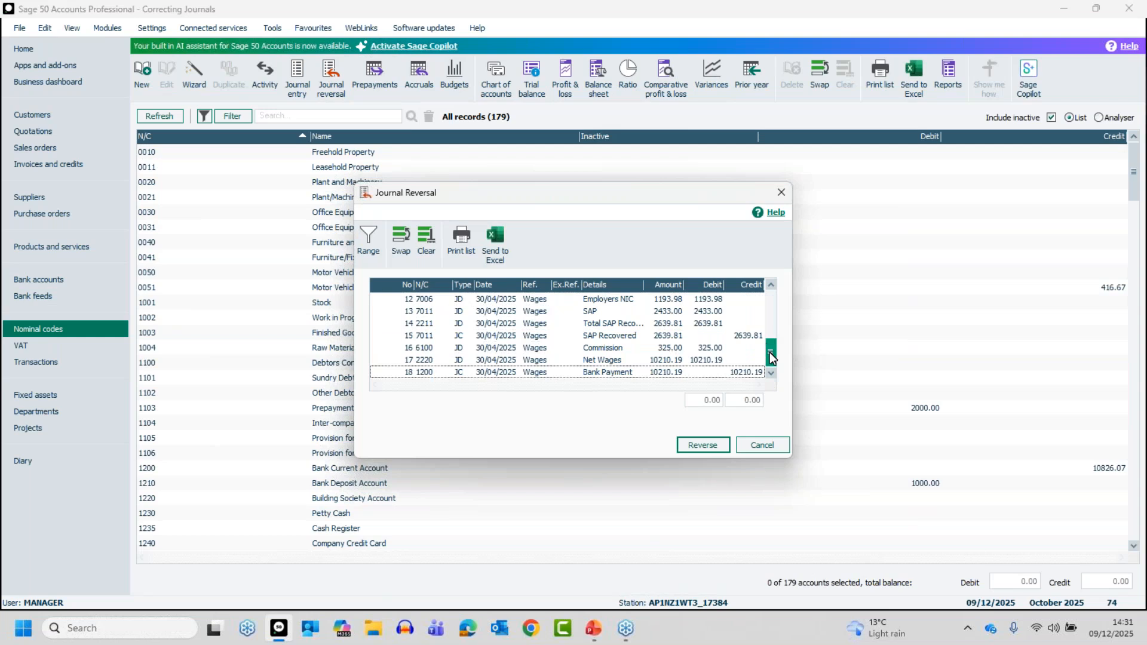
pyautogui.moveTo(770, 357); pyautogui.dragTo(771, 299)
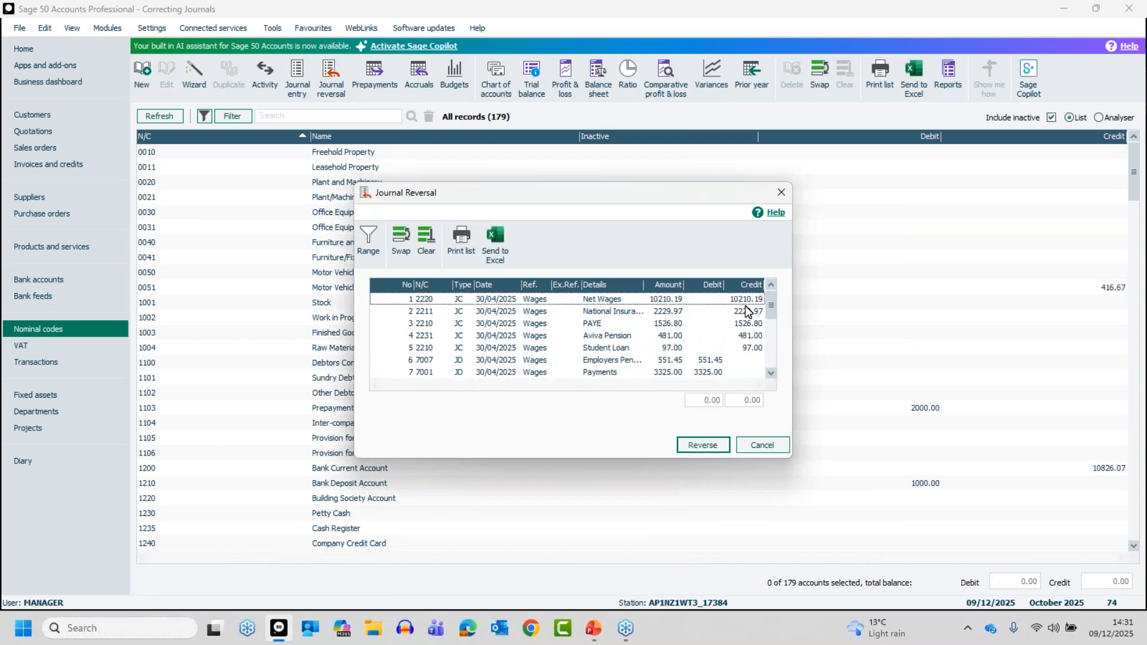
pyautogui.click(398, 237)
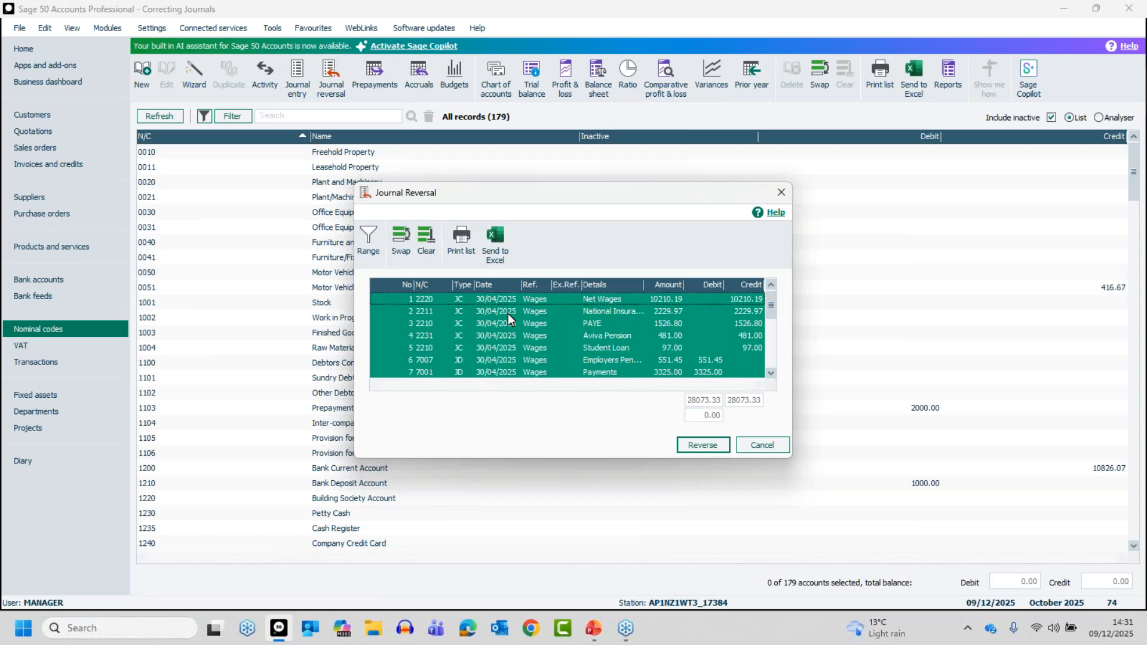
pyautogui.click(433, 243)
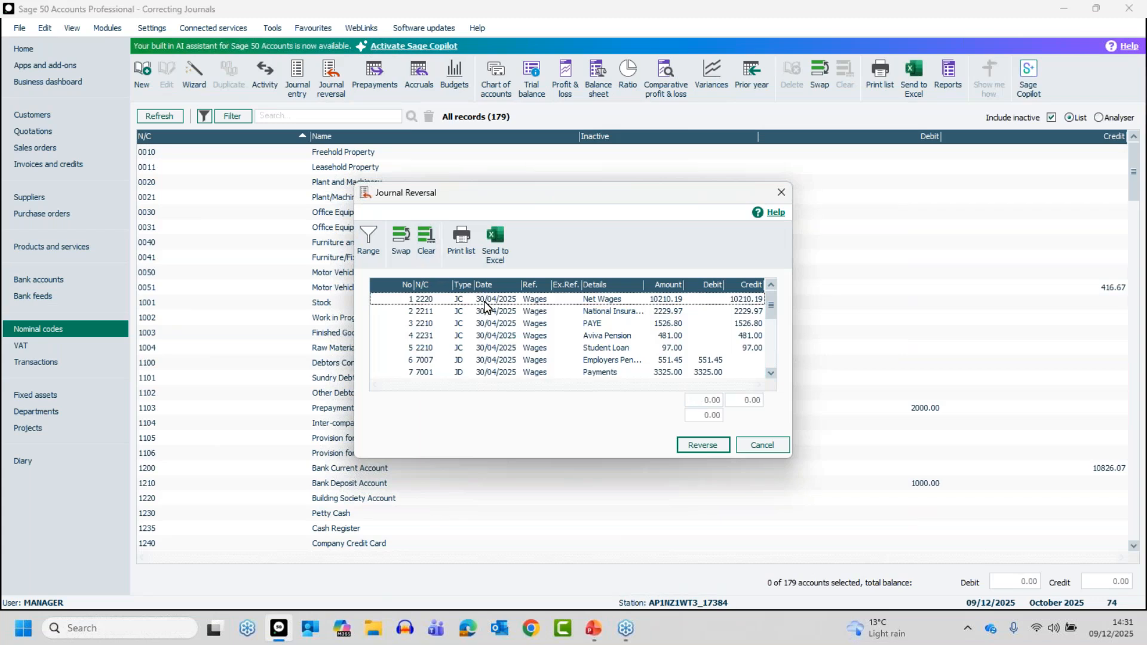
pyautogui.moveTo(455, 303); pyautogui.dragTo(454, 335)
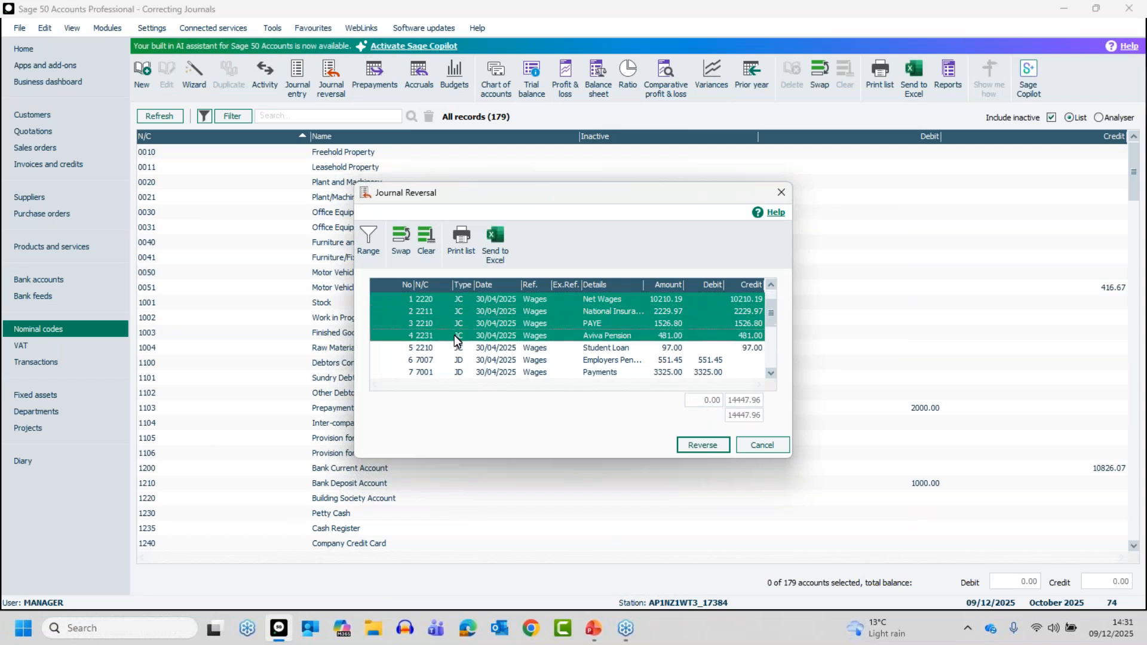
pyautogui.click(428, 236)
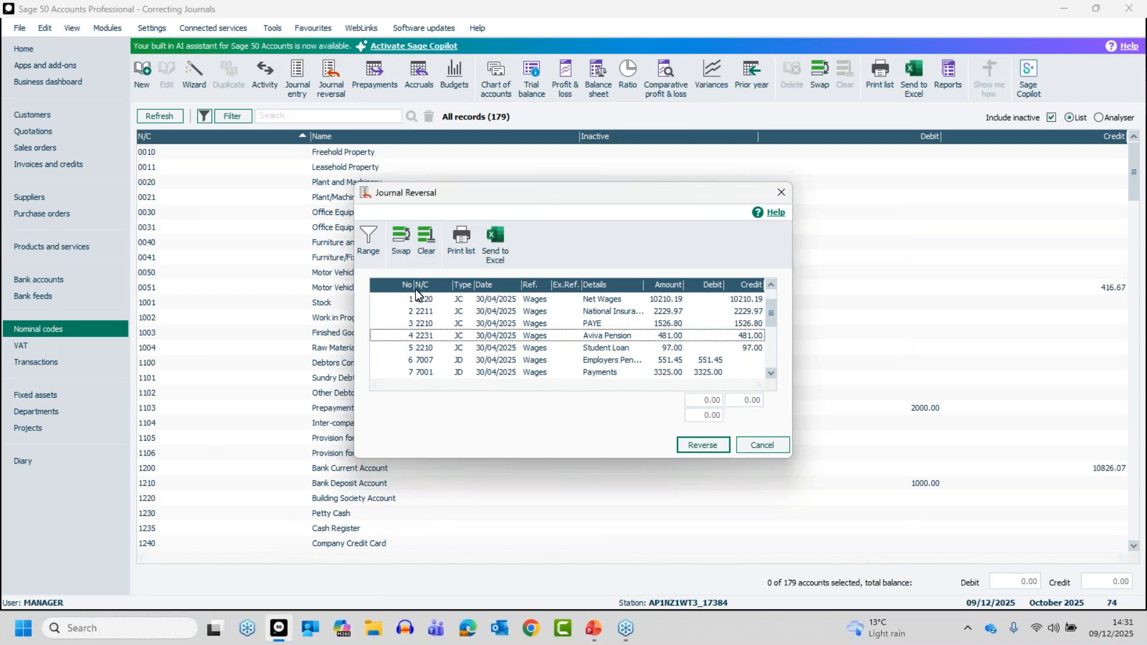
# Select all listed wages journal lines dated 30/04/2025, reverse them and save the reversal.
pyautogui.click(401, 238)
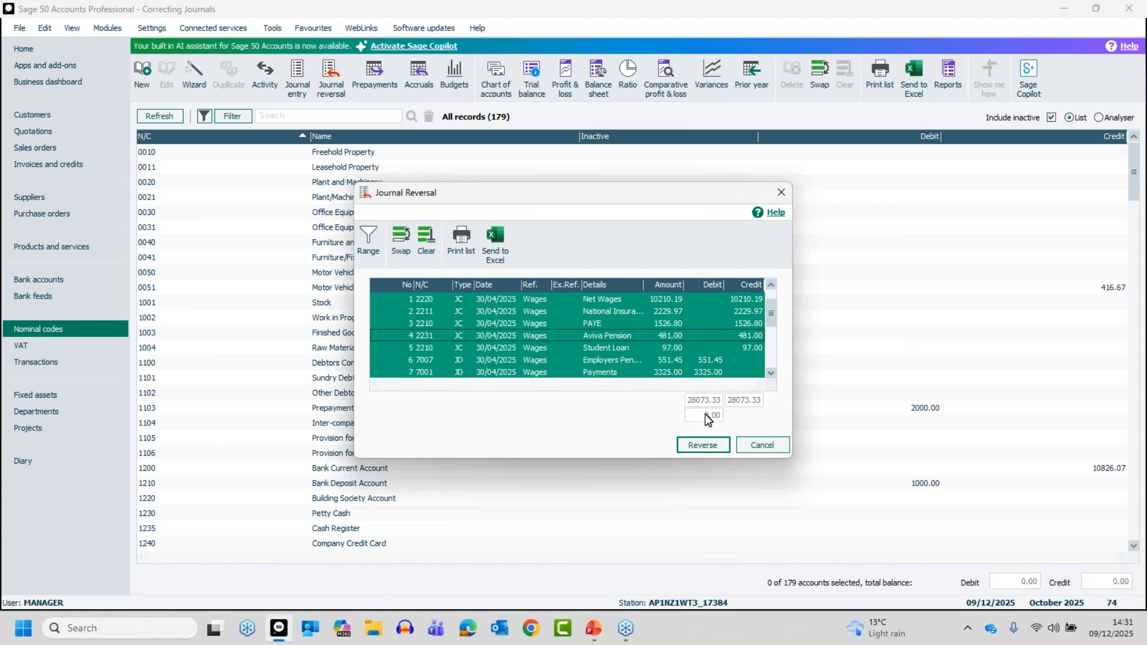
pyautogui.click(699, 446)
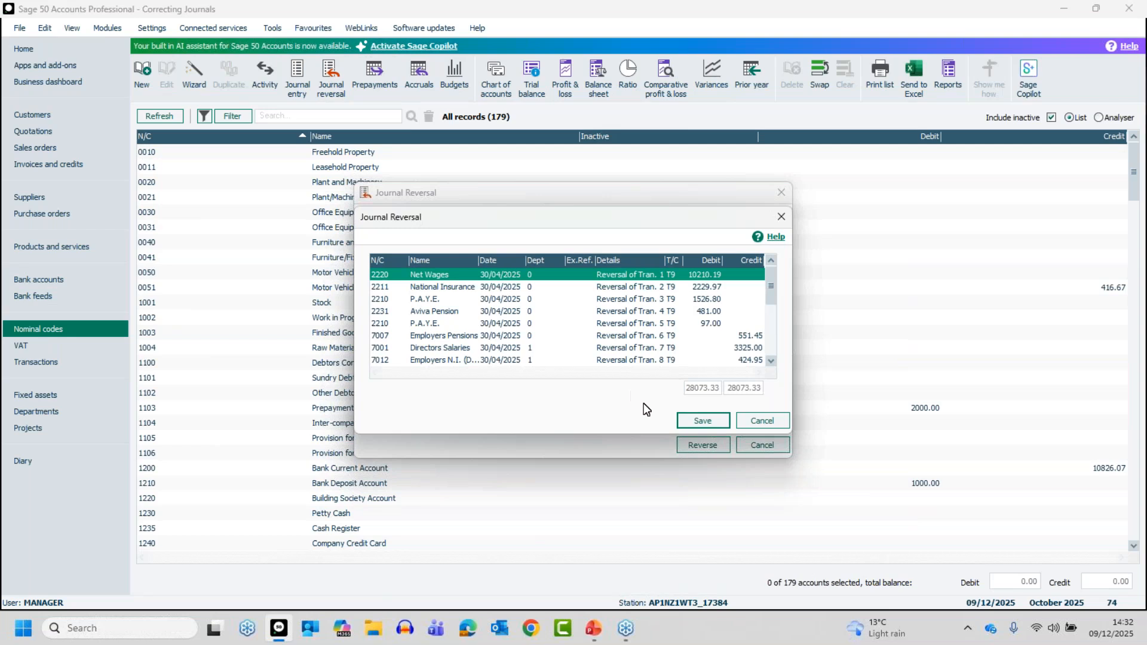
pyautogui.click(701, 421)
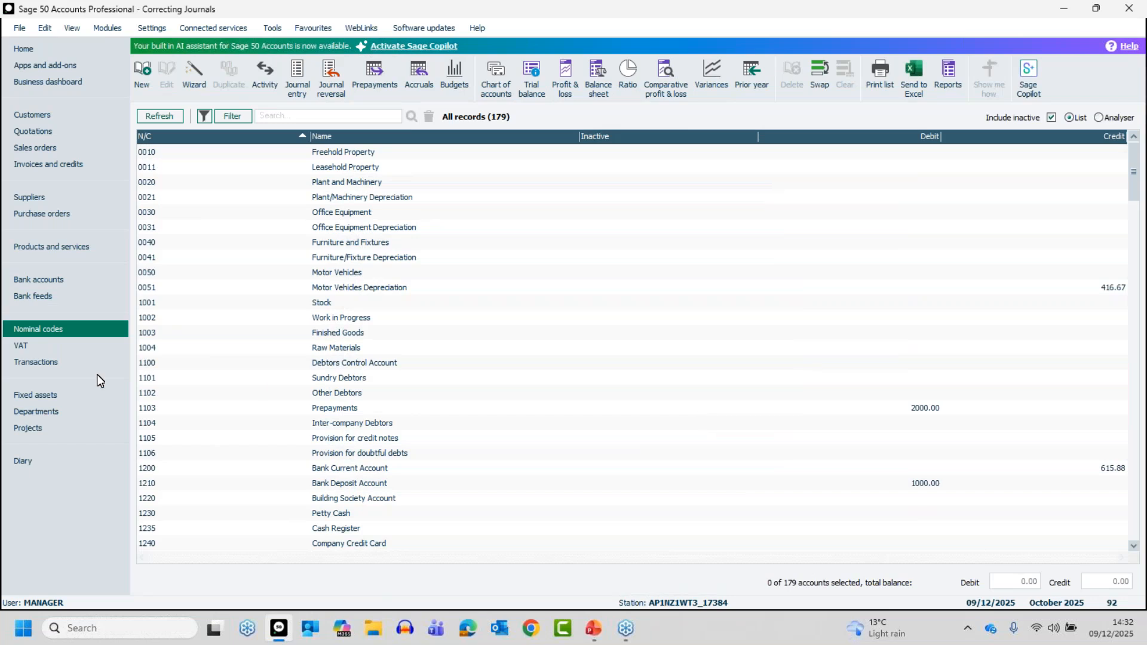
# Examine the reversal entries at transactions 75 to 92 in the transactions list.
pyautogui.click(57, 363)
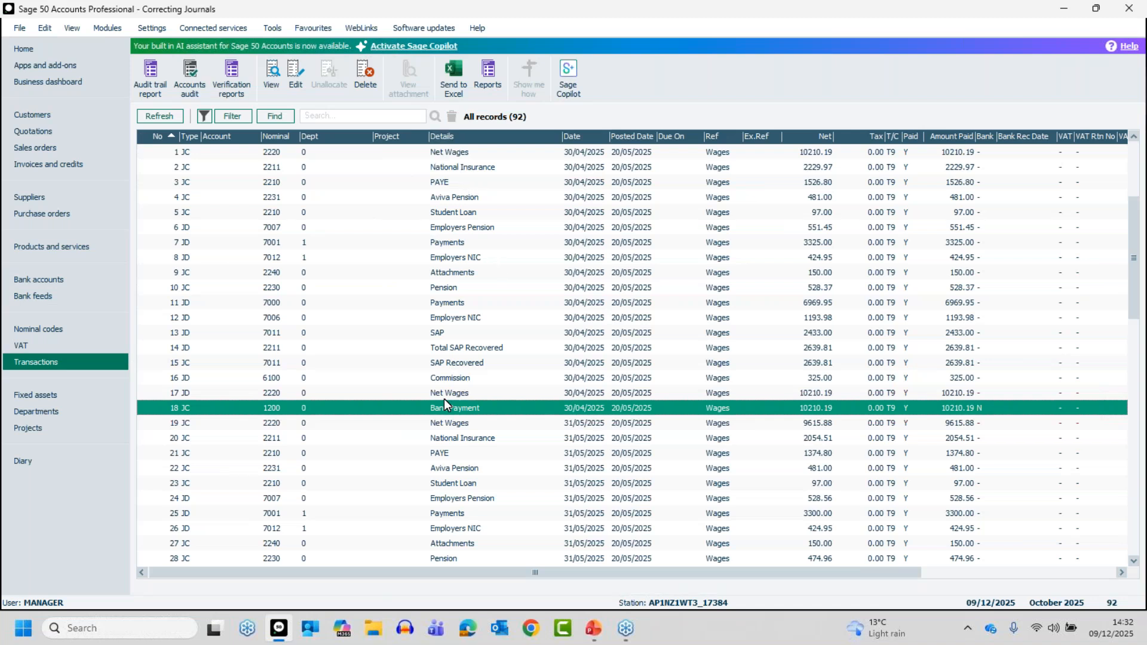
pyautogui.moveTo(1134, 257); pyautogui.dragTo(1134, 493)
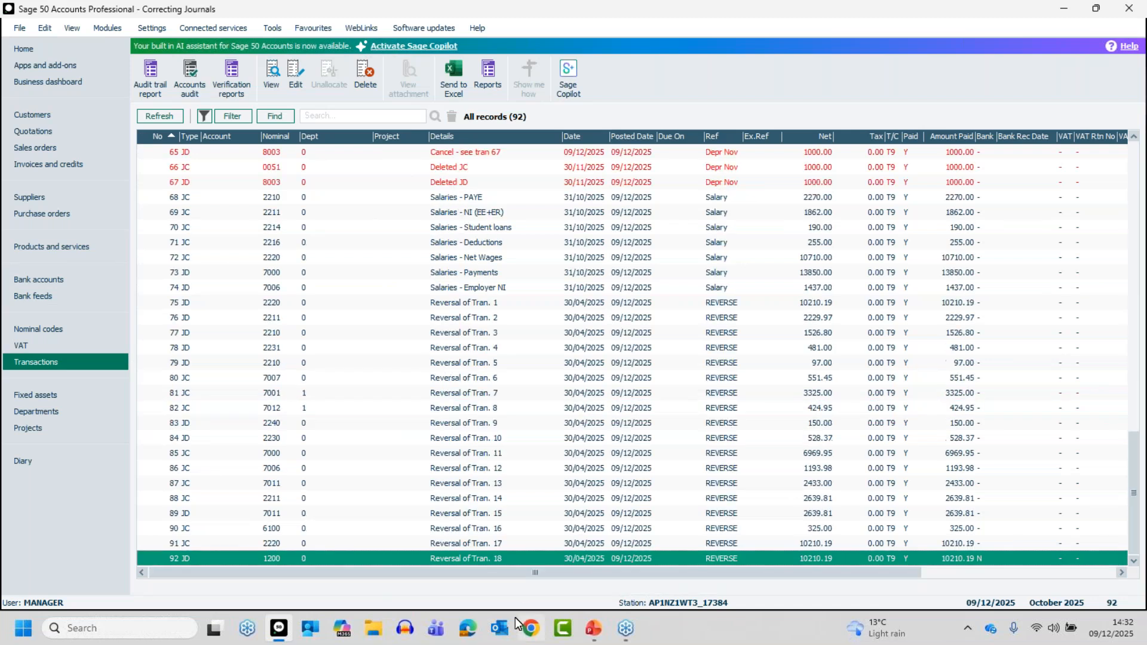
pyautogui.click(449, 304)
pyautogui.moveTo(447, 567); pyautogui.dragTo(448, 568)
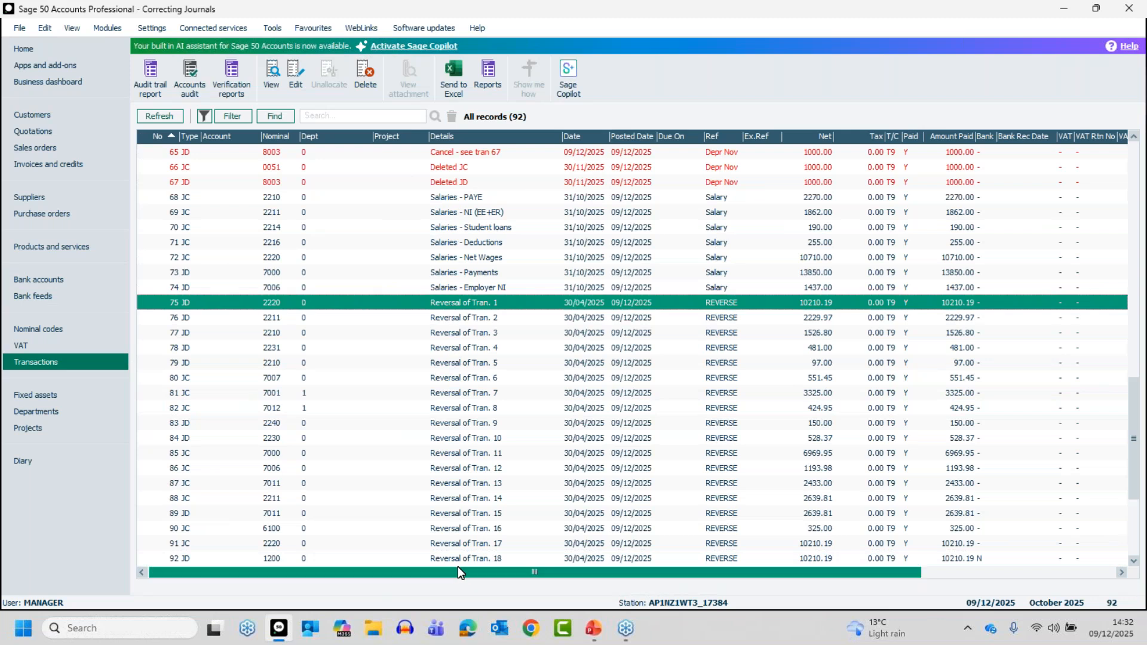
pyautogui.moveTo(457, 565); pyautogui.dragTo(457, 556)
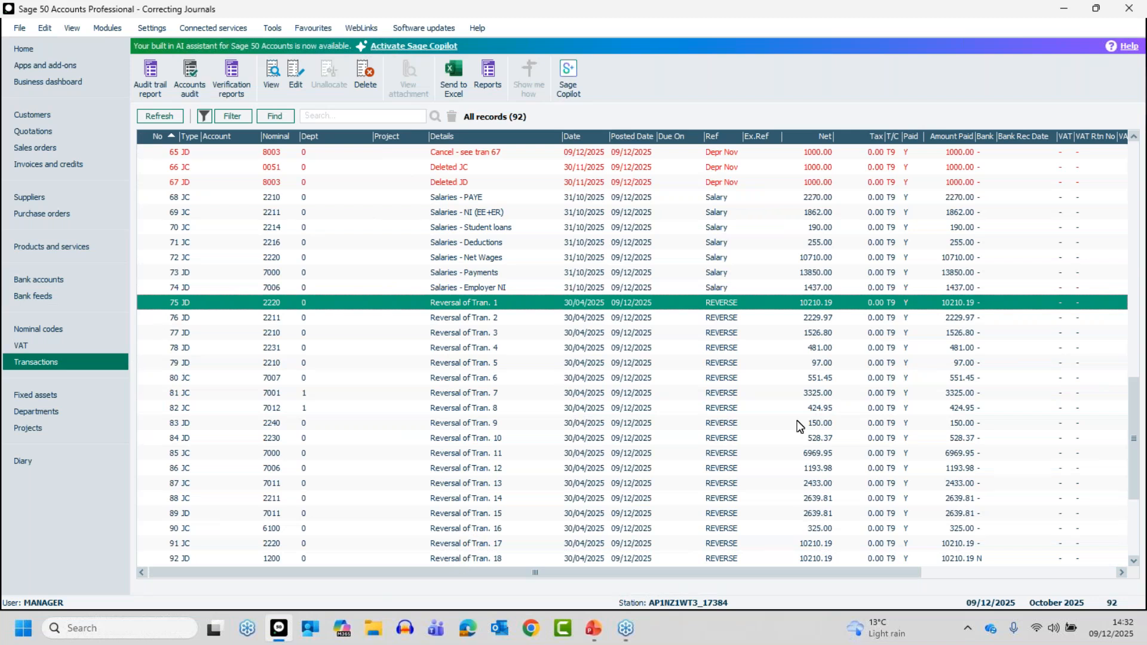
pyautogui.moveTo(1134, 482); pyautogui.dragTo(1134, 501)
pyautogui.click(373, 559)
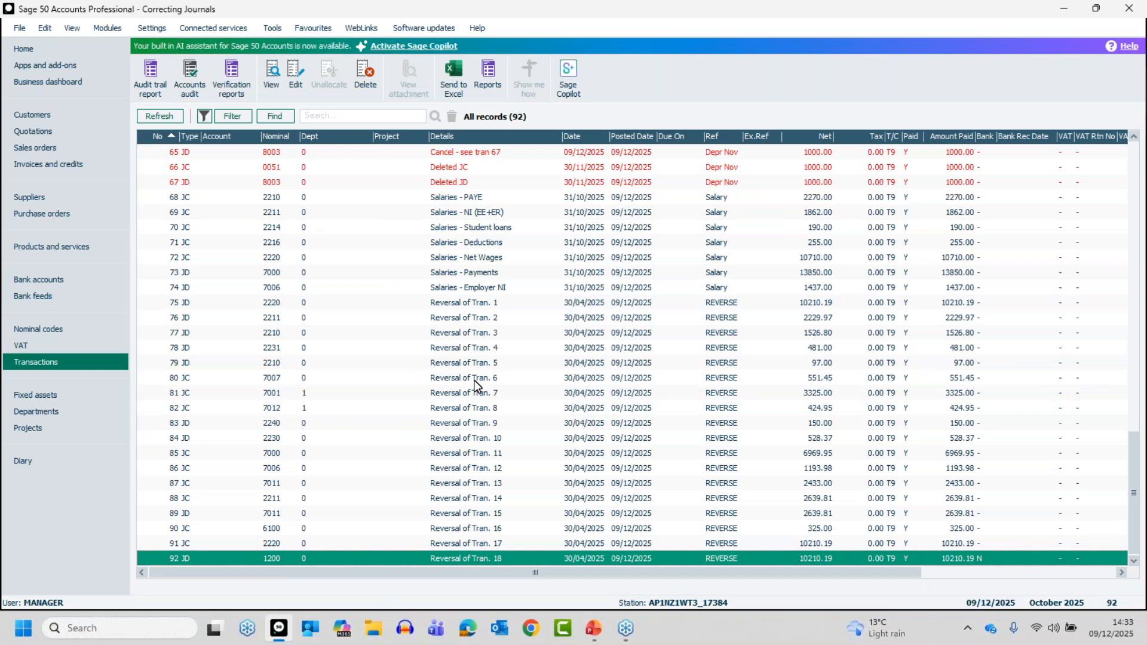
pyautogui.click(467, 305)
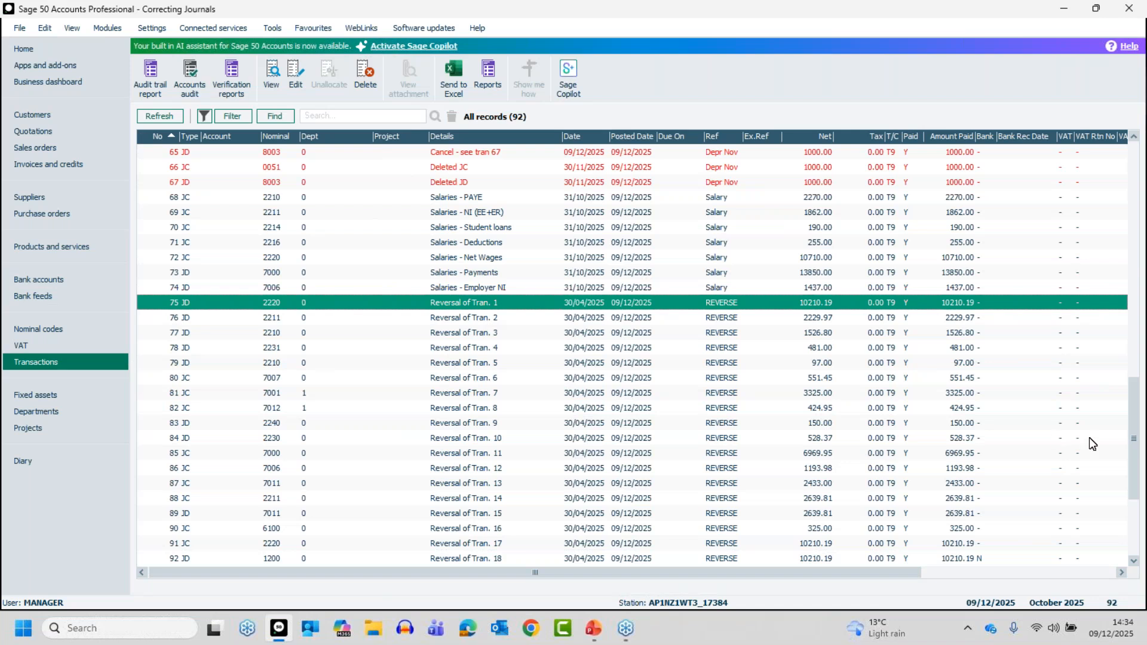
# Open Company Preferences, entering the account password, and turn on Exclude deleted transactions in the parameters, saving the change.
pyautogui.moveTo(1133, 463); pyautogui.dragTo(1135, 150)
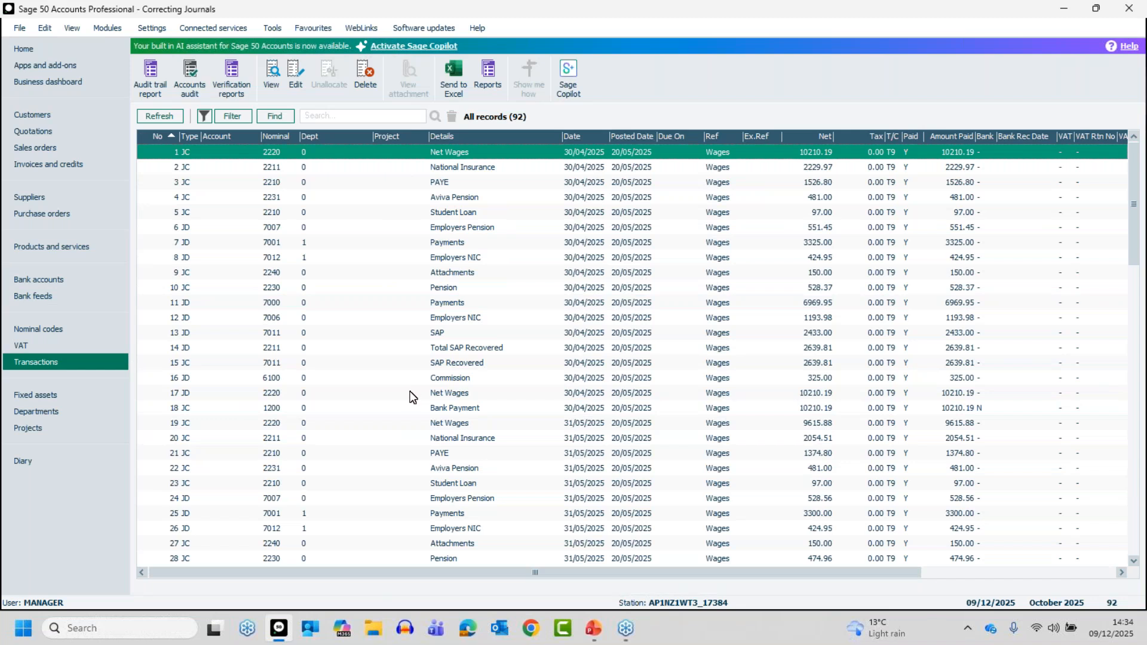
pyautogui.click(140, 29)
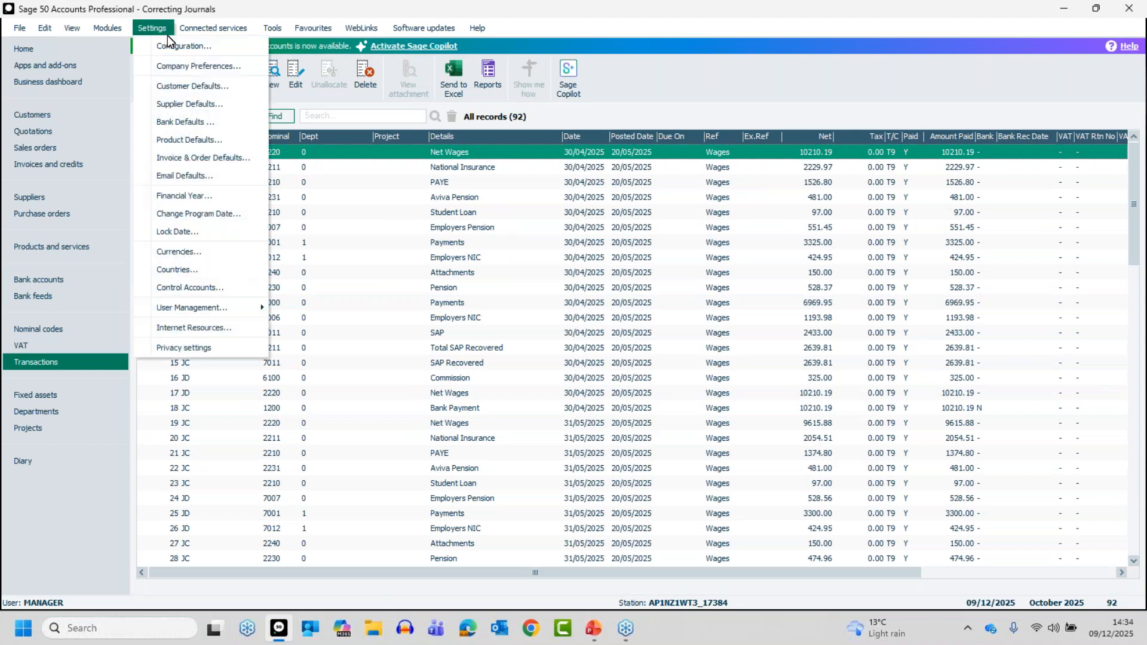
pyautogui.click(168, 85)
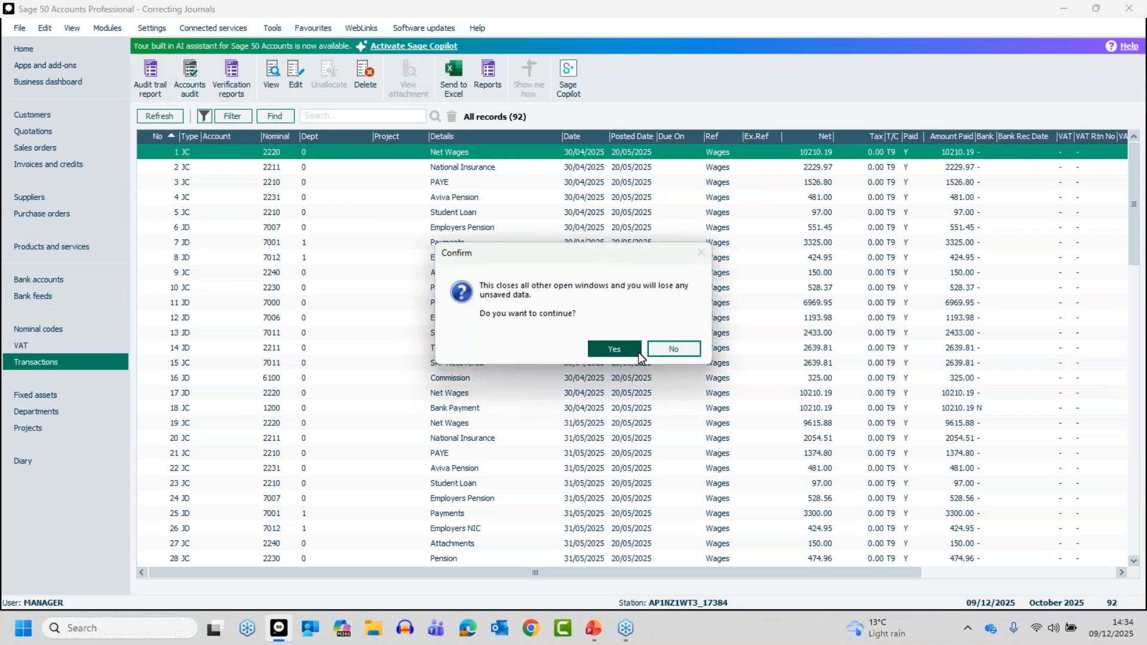
pyautogui.click(629, 346)
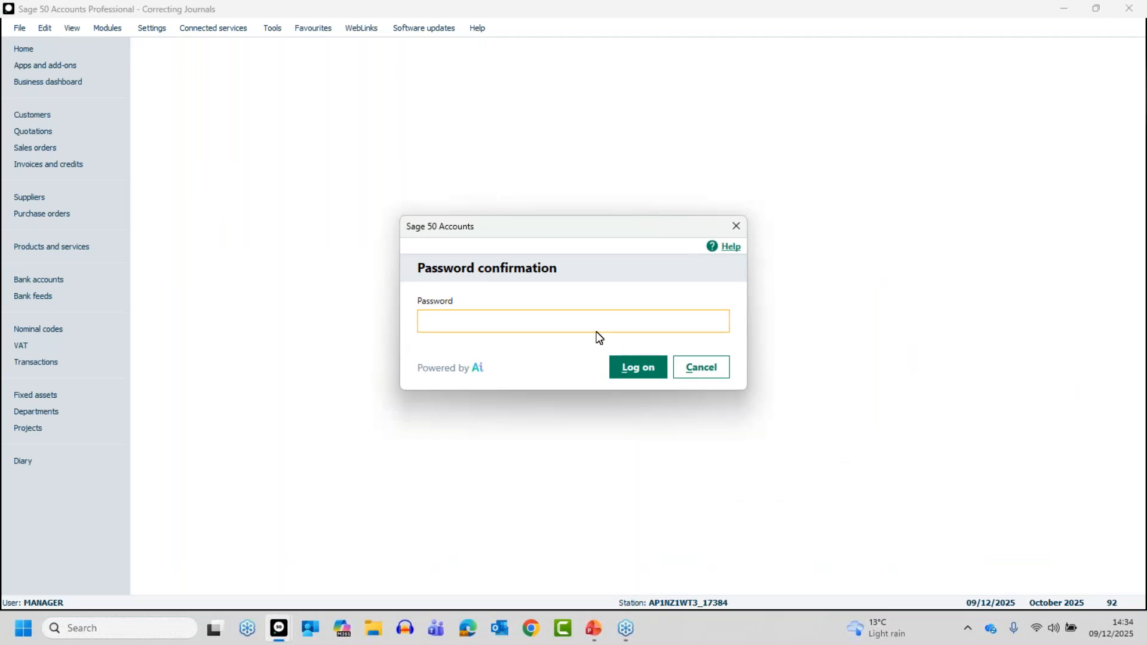
pyautogui.write('p•')
pyautogui.press('Return')
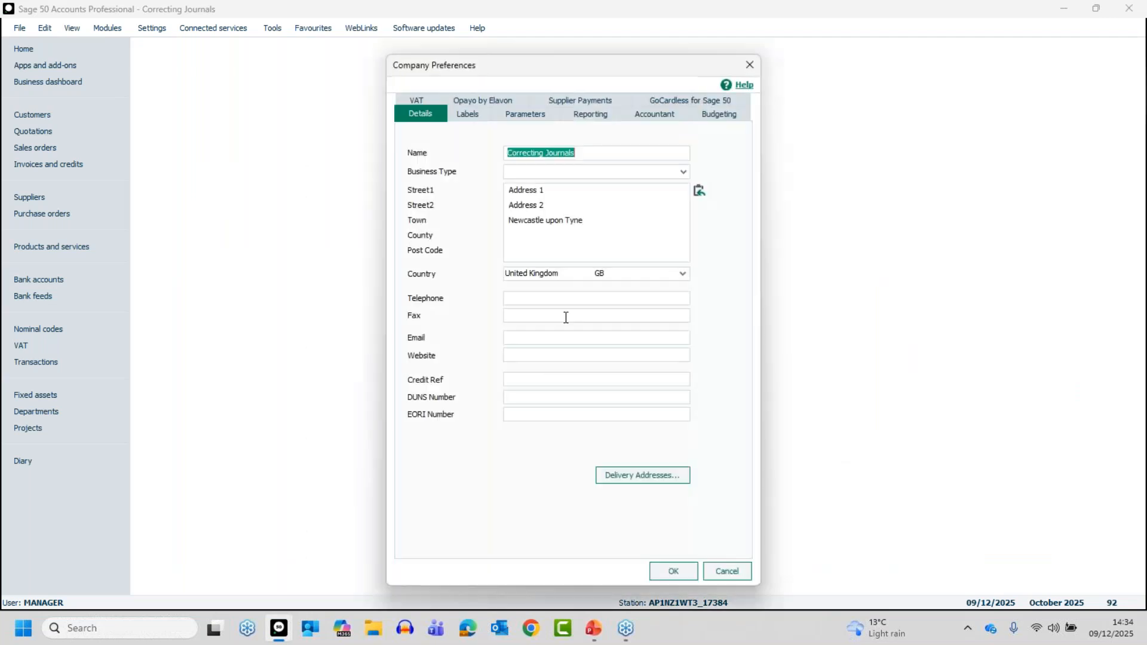
pyautogui.click(524, 113)
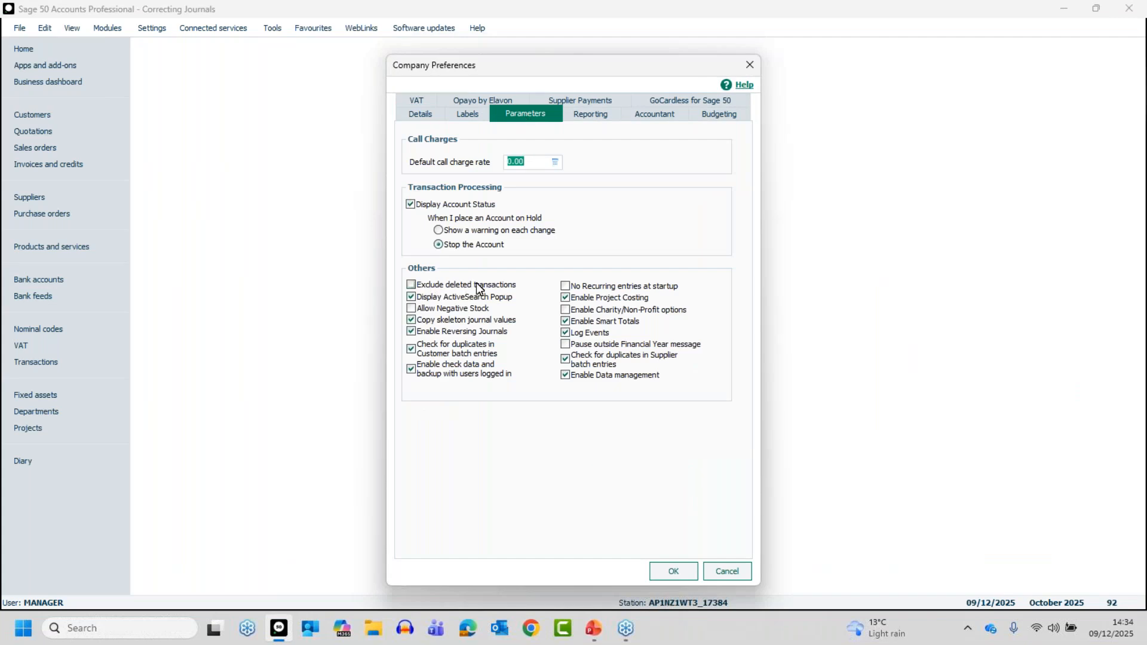
pyautogui.click(419, 285)
pyautogui.click(672, 570)
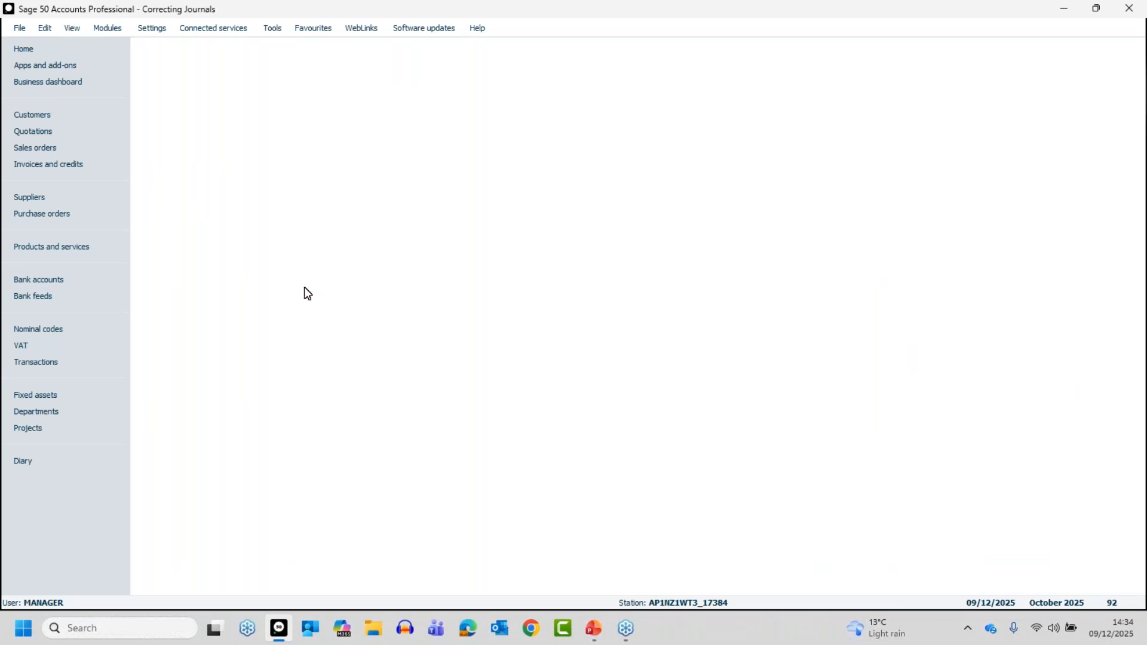
# Reopen Company Preferences with the account password and check the Exclude deleted transactions setting.
pyautogui.click(154, 28)
pyautogui.click(170, 68)
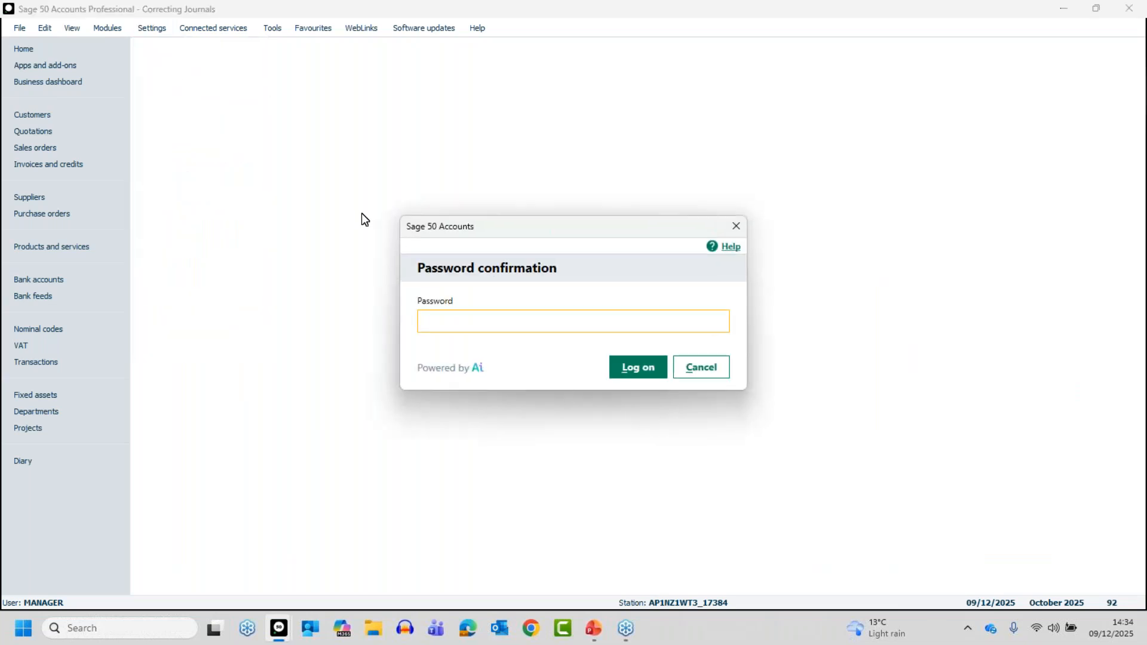
pyautogui.write('••')
pyautogui.press('Return')
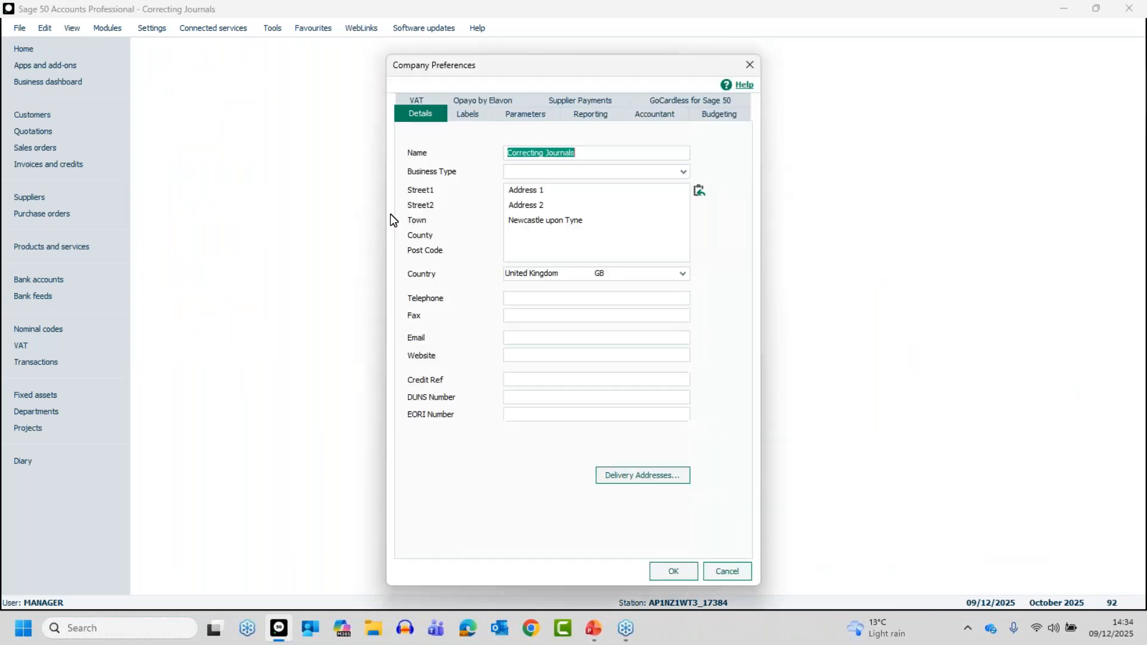
pyautogui.click(530, 116)
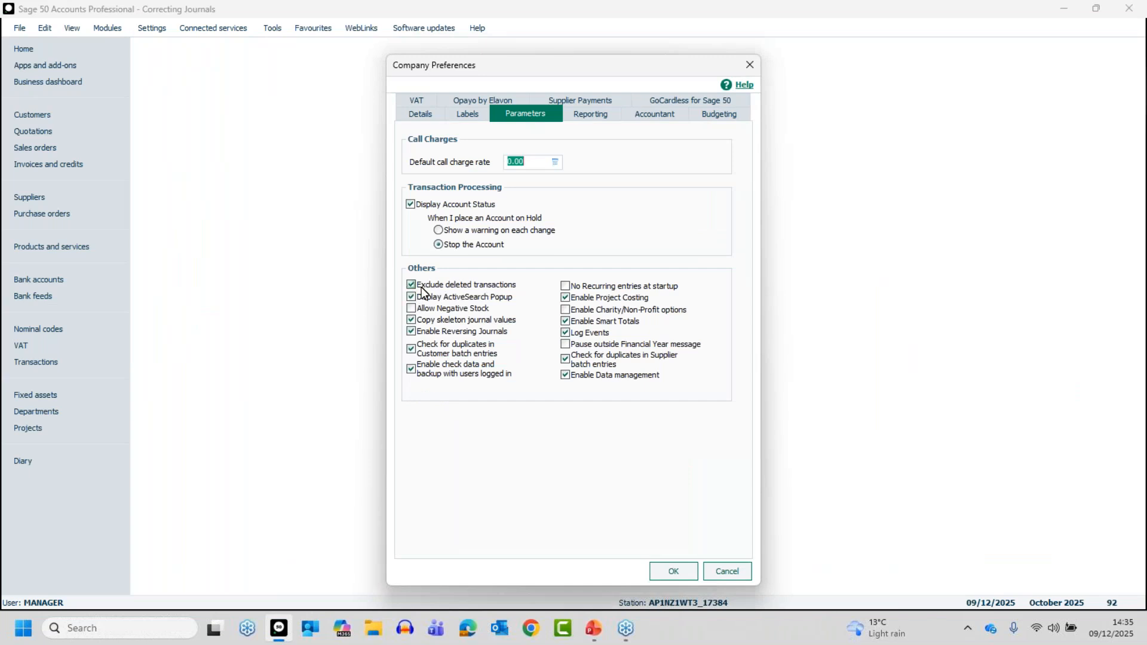
pyautogui.click(679, 573)
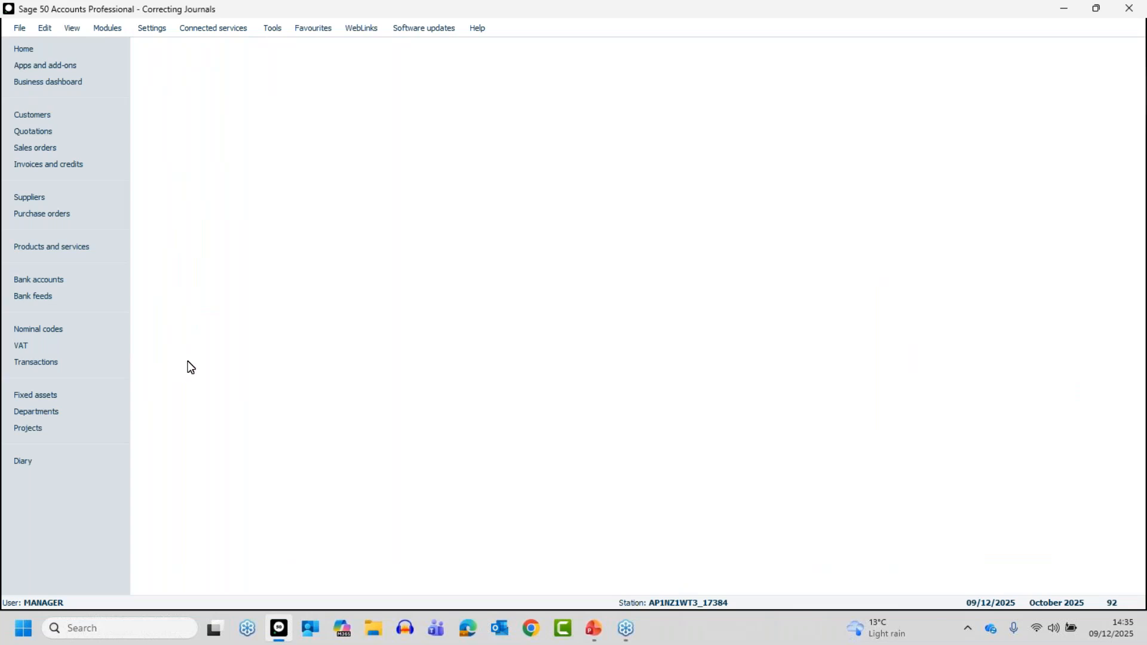
# Open the transactions list and start a new filter on the Transaction deleted flag field.
pyautogui.click(48, 364)
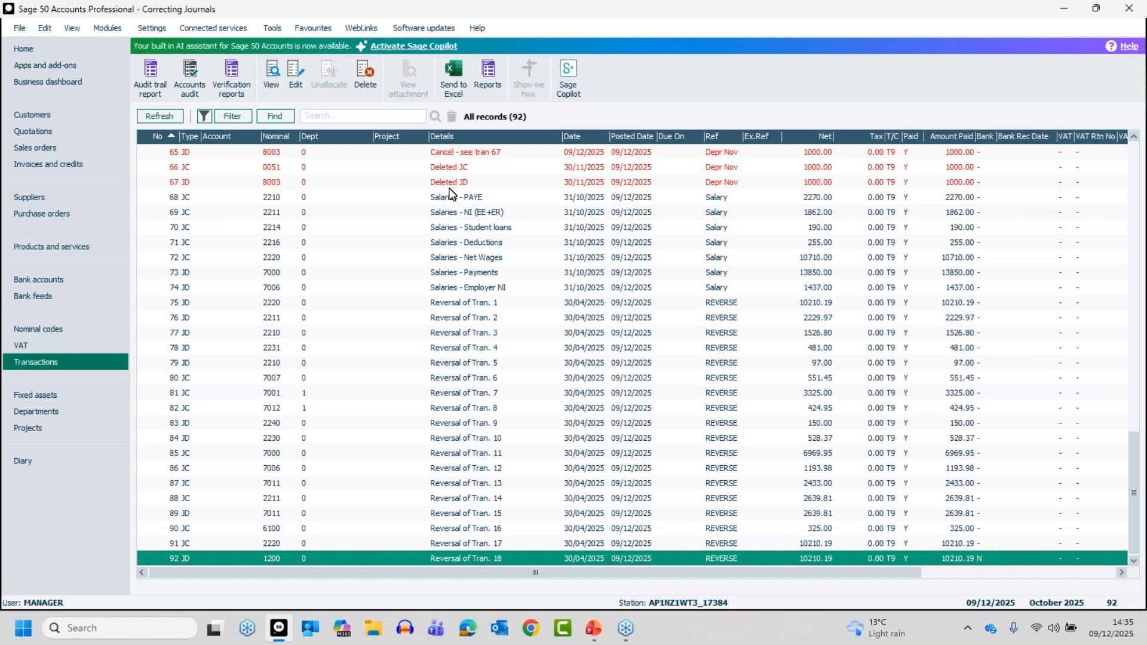
pyautogui.moveTo(1133, 485); pyautogui.dragTo(1128, 449)
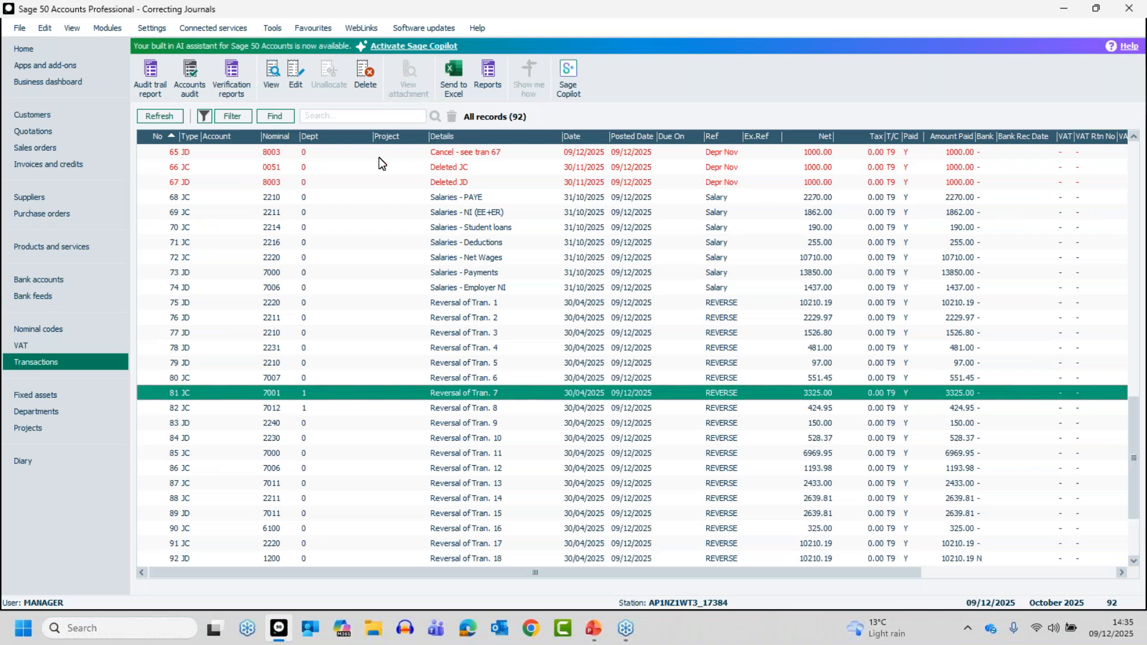
pyautogui.click(233, 115)
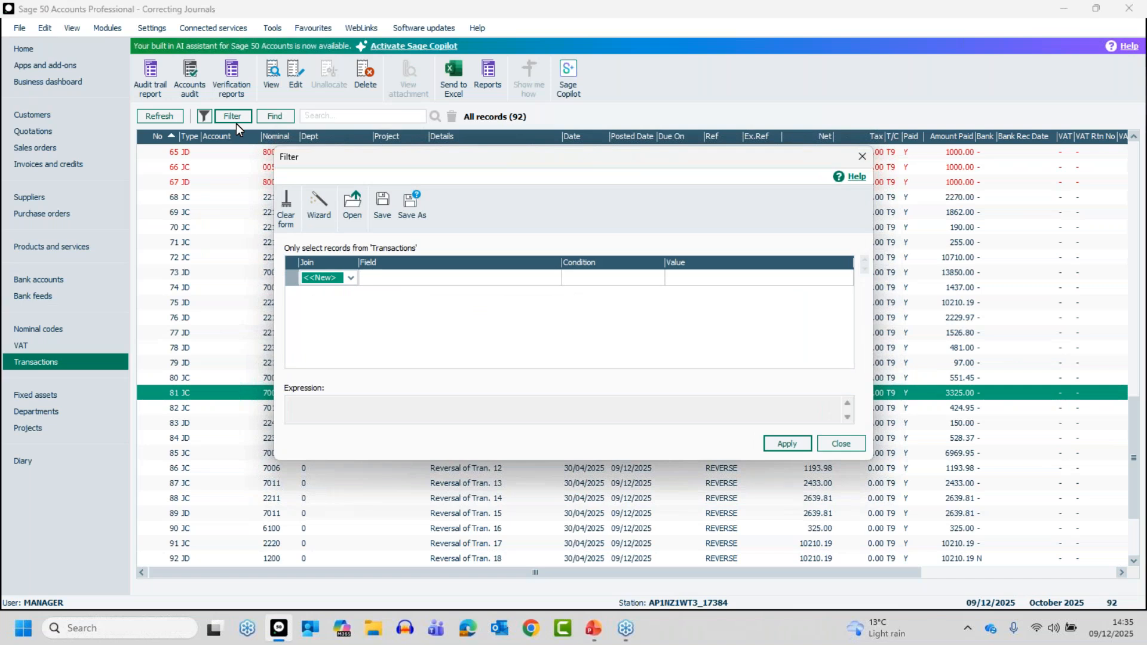
pyautogui.click(397, 276)
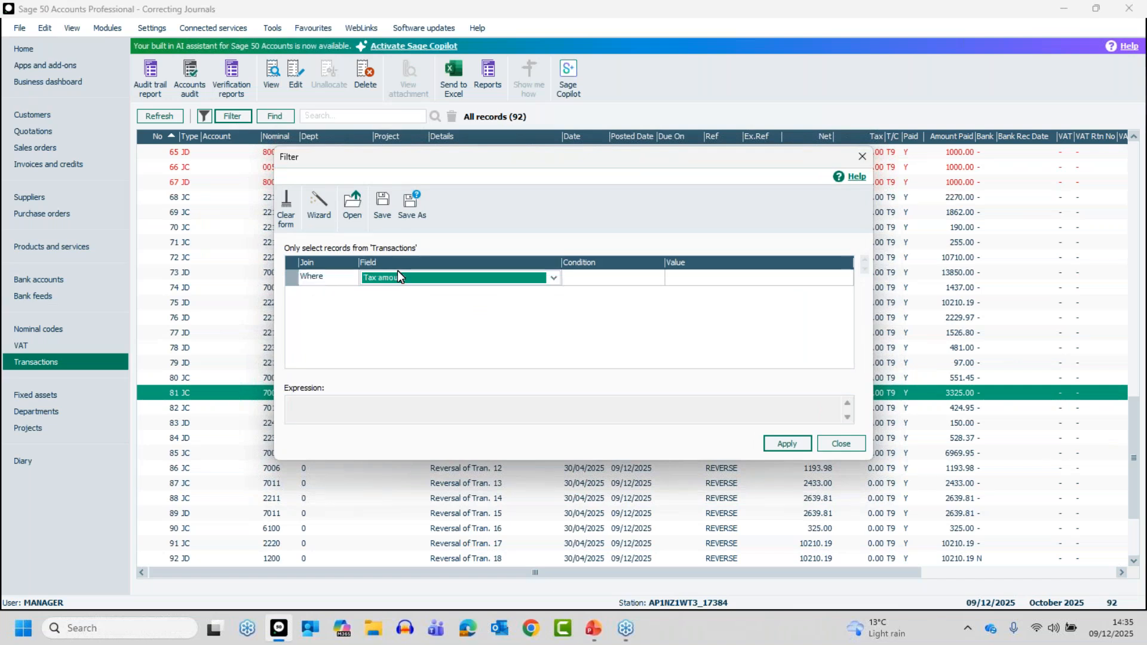
pyautogui.click(554, 278)
pyautogui.click(554, 278)
pyautogui.click(554, 278)
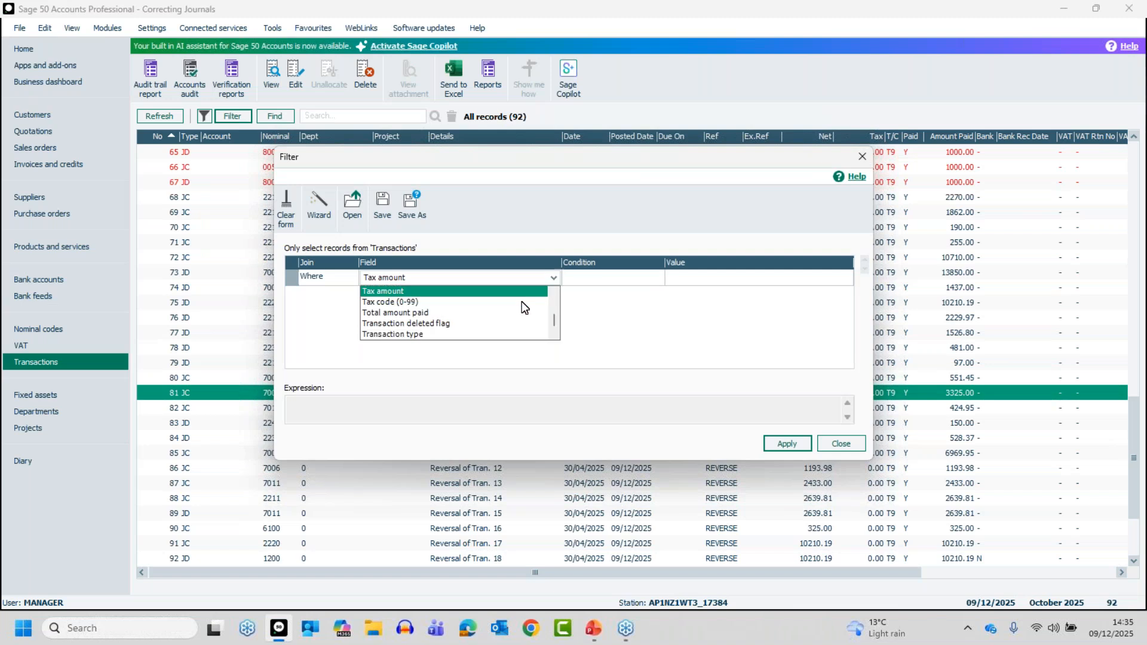
pyautogui.click(425, 323)
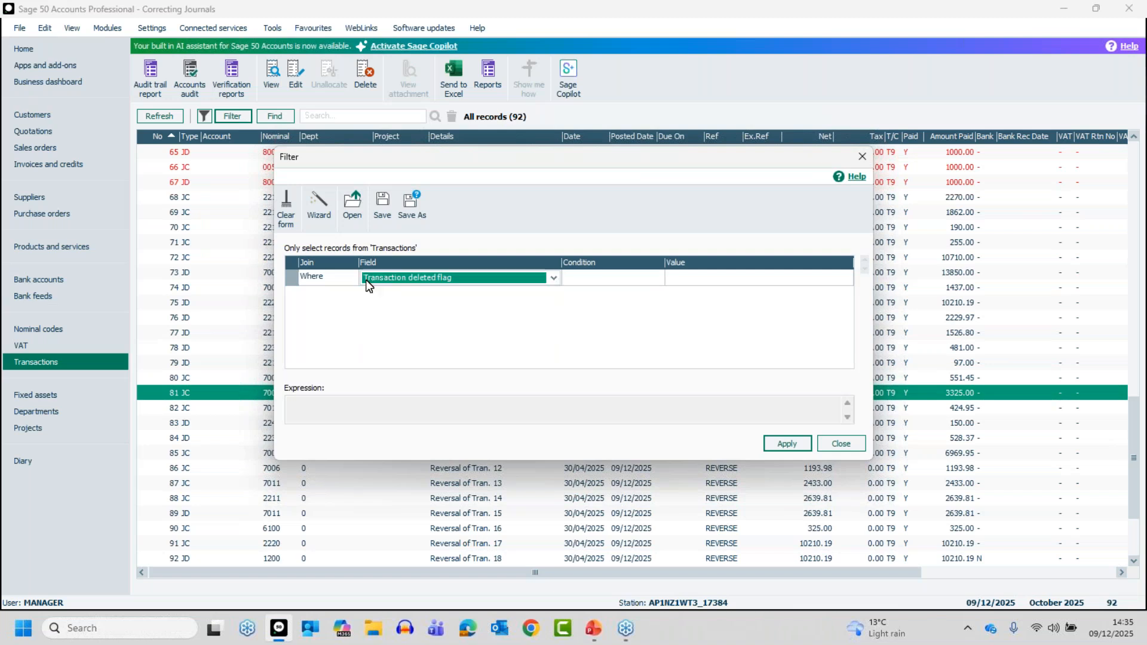
# Set the deleted flag filter to Is Equal To Yes, apply it and close the filter window.
pyautogui.click(584, 282)
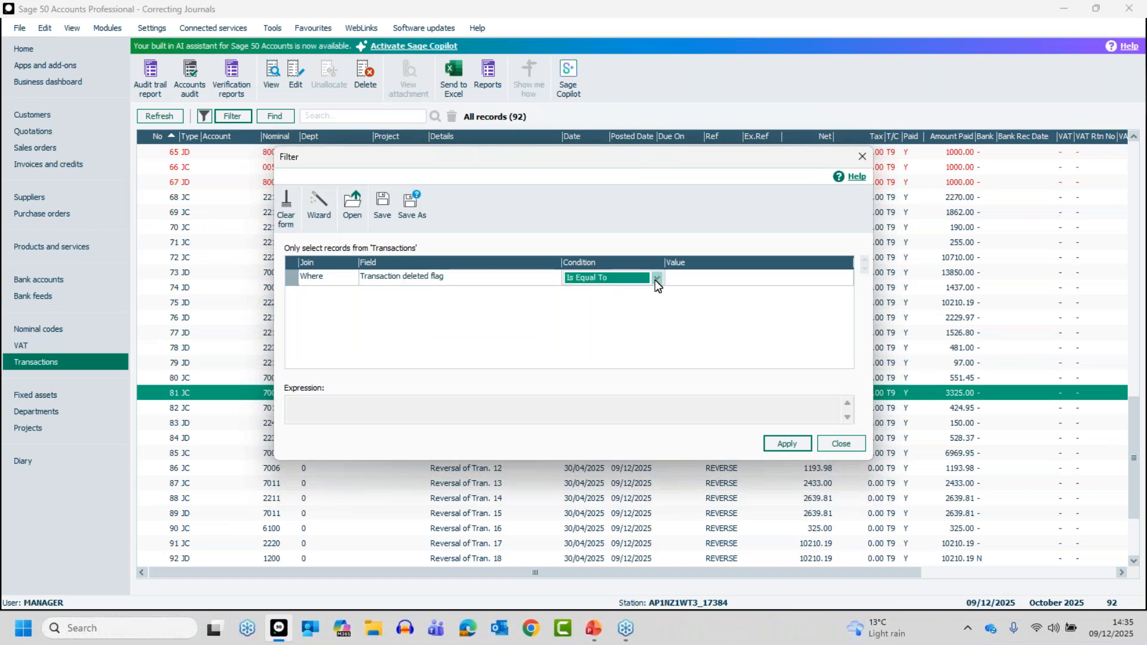
pyautogui.click(846, 283)
pyautogui.click(846, 279)
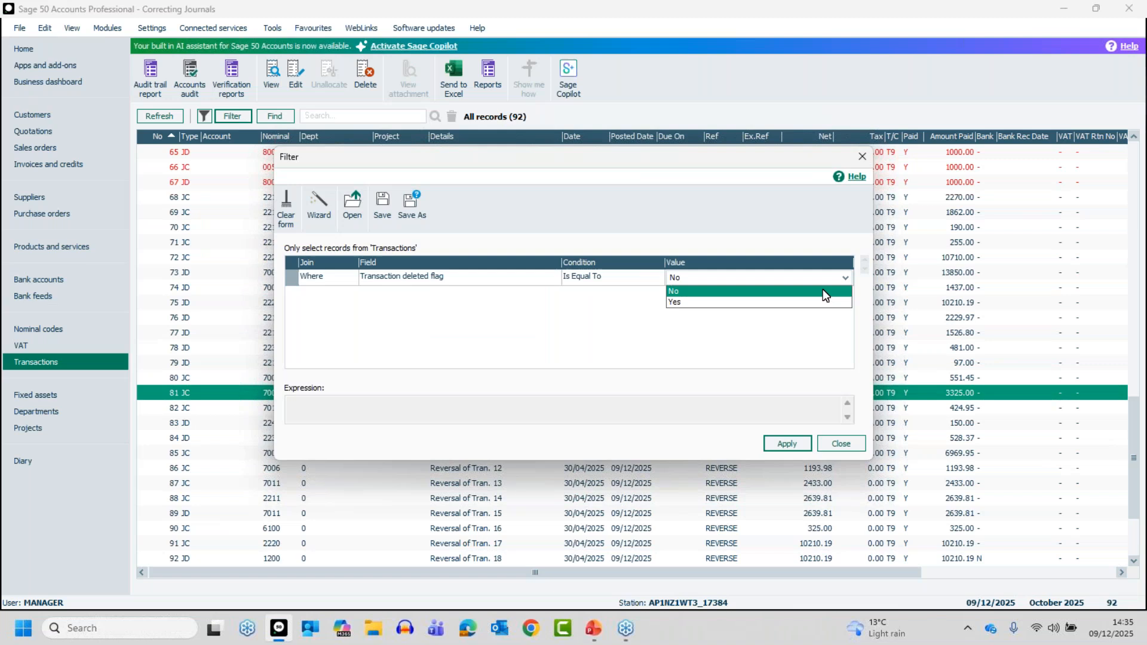
pyautogui.click(714, 302)
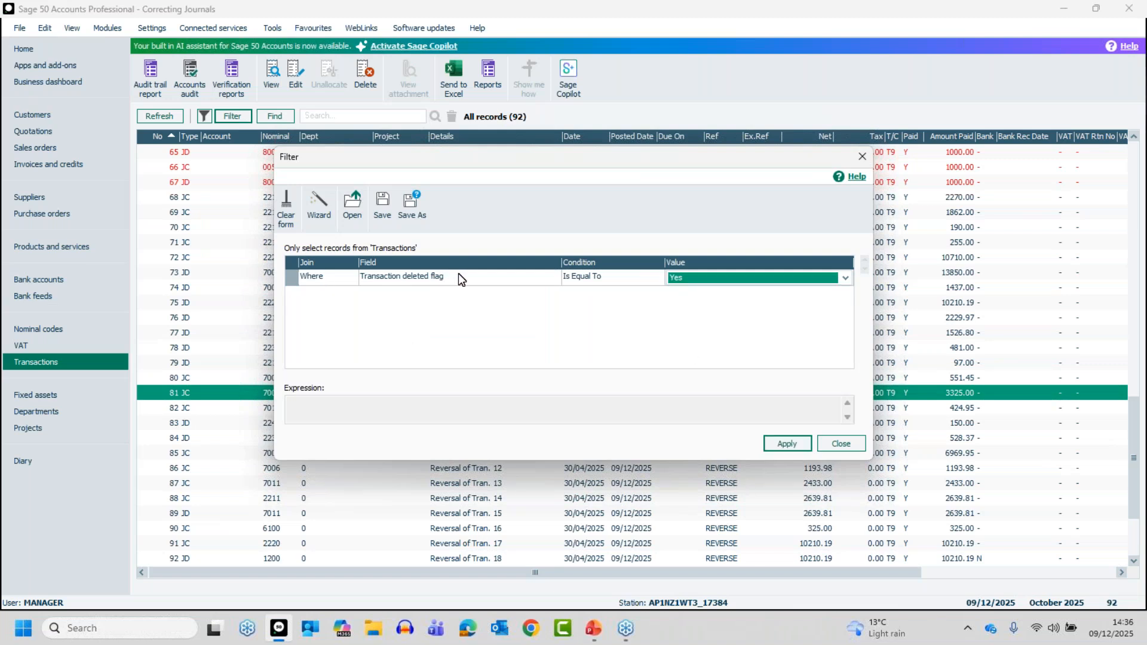
pyautogui.click(784, 445)
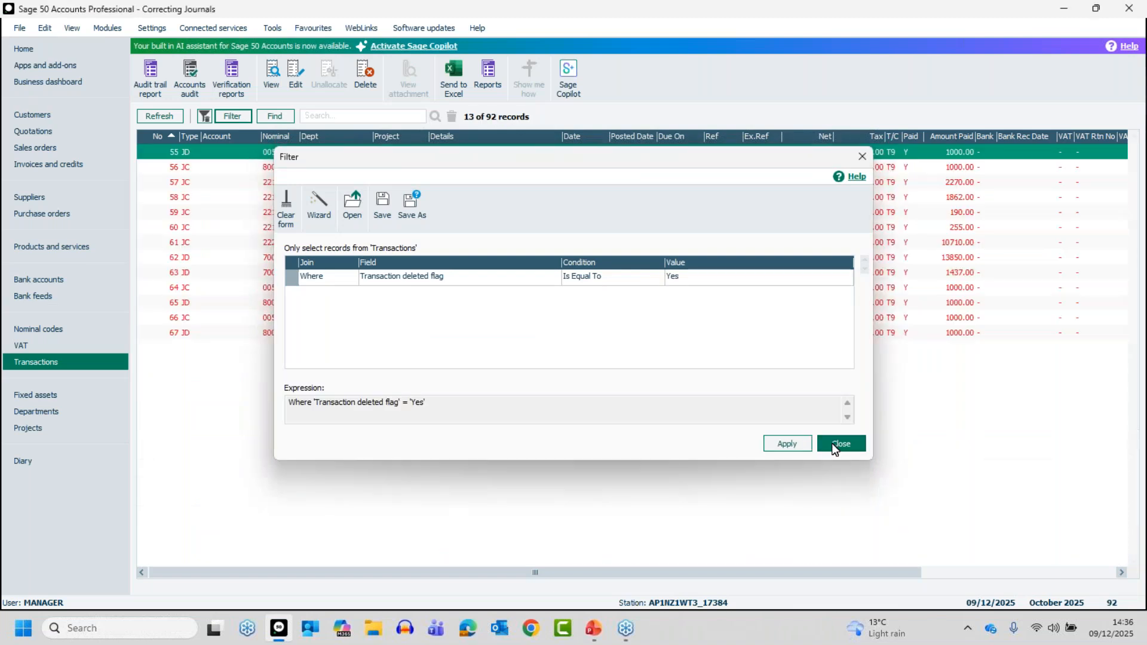
pyautogui.click(835, 447)
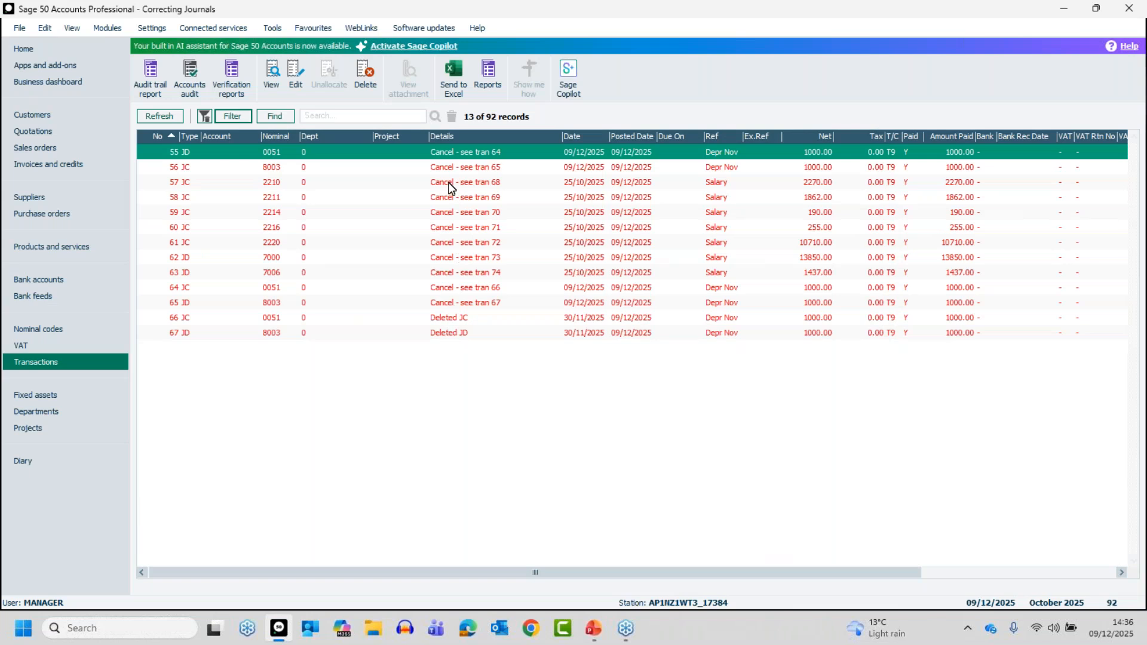
# Change the deleted flag filter condition to Is Not Equal To, apply it and look through the filtered transactions.
pyautogui.click(230, 115)
pyautogui.click(624, 276)
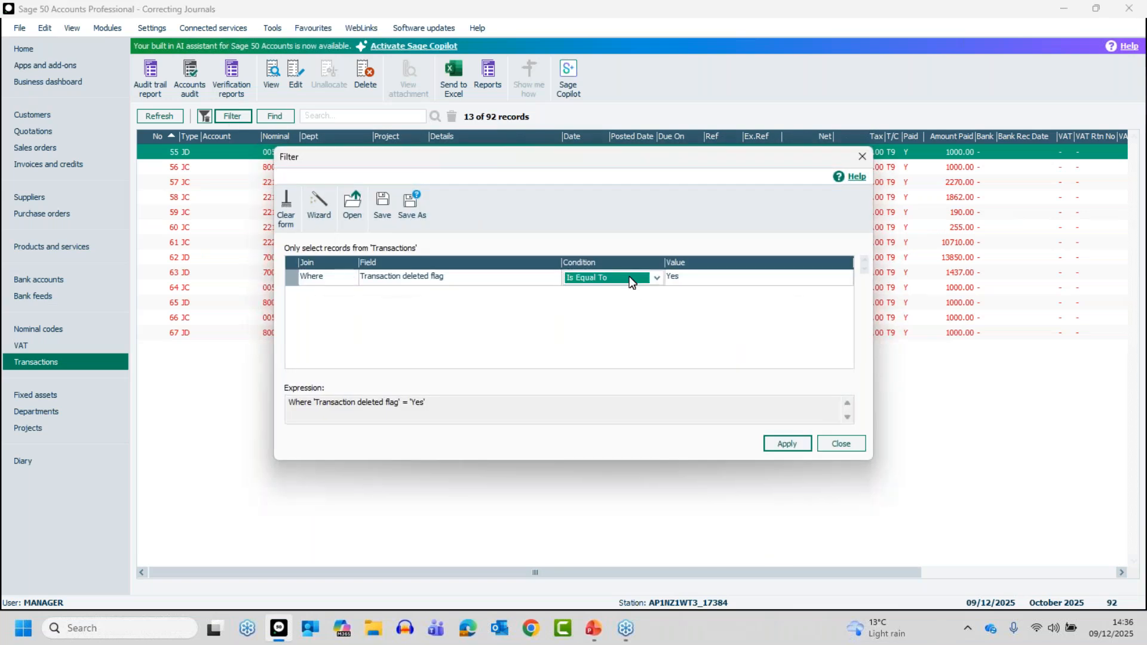
pyautogui.click(655, 277)
pyautogui.click(626, 302)
pyautogui.click(796, 448)
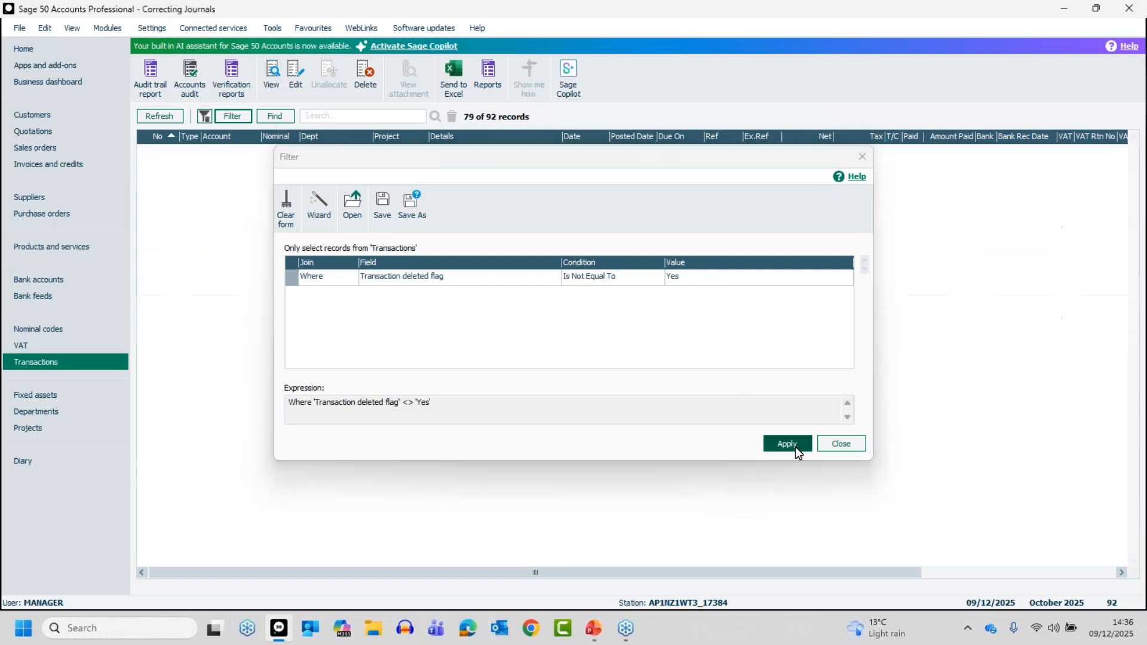
pyautogui.click(837, 444)
pyautogui.moveTo(1133, 257); pyautogui.dragTo(1138, 538)
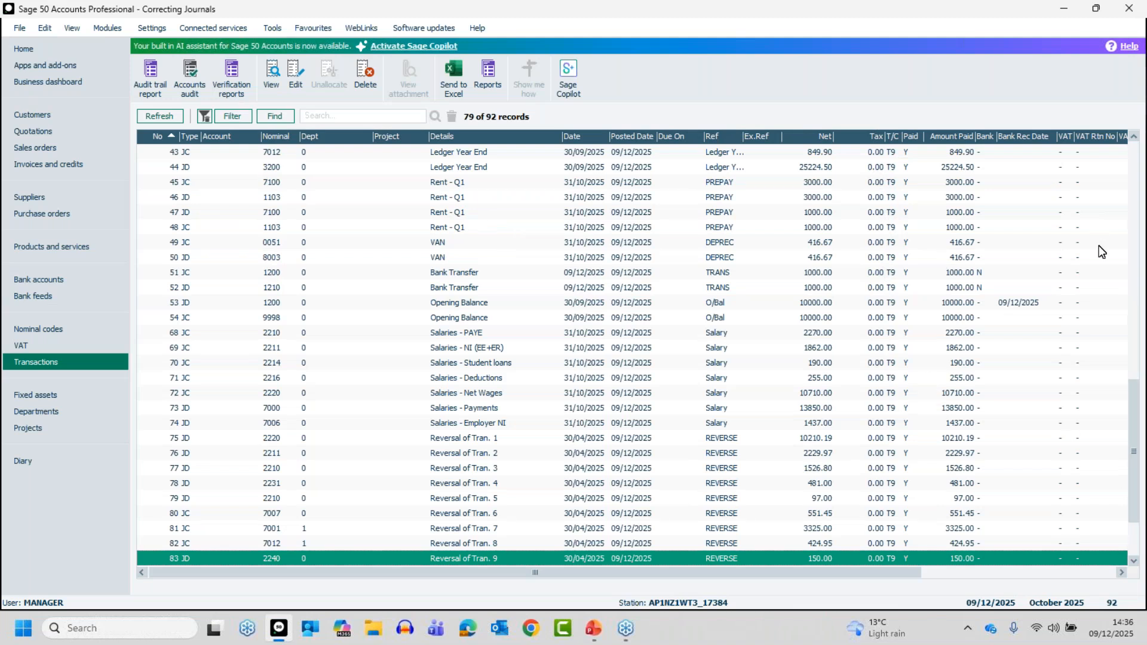
pyautogui.click(1134, 263)
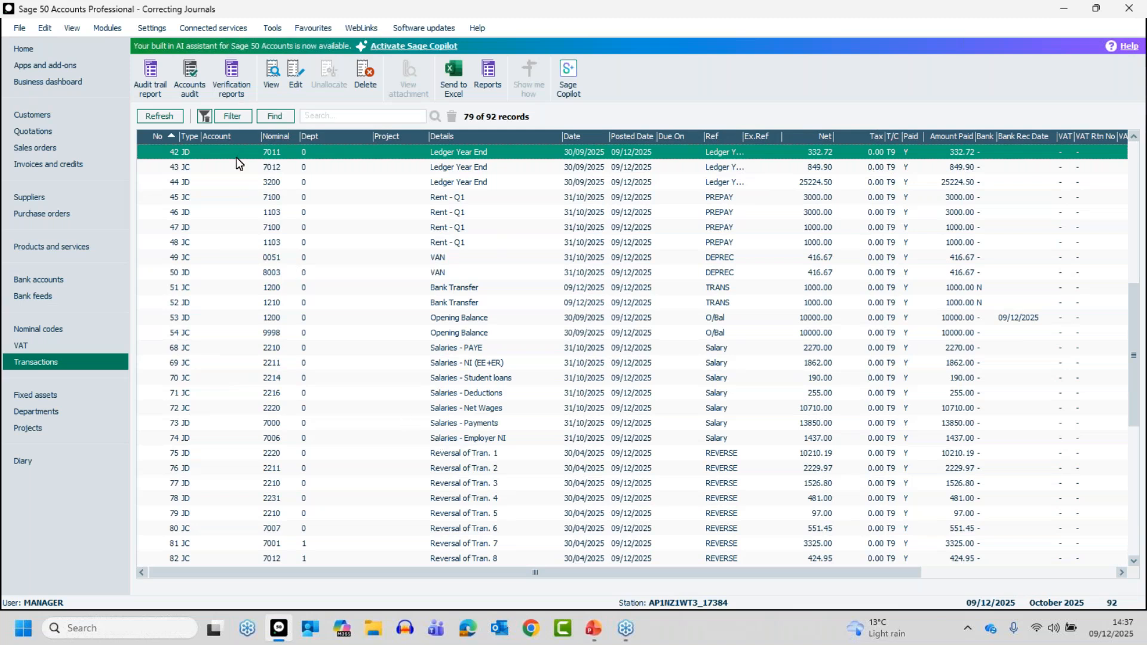
# Set the deleted flag filter to Is Equal To No, apply it and close the filter window.
pyautogui.click(236, 116)
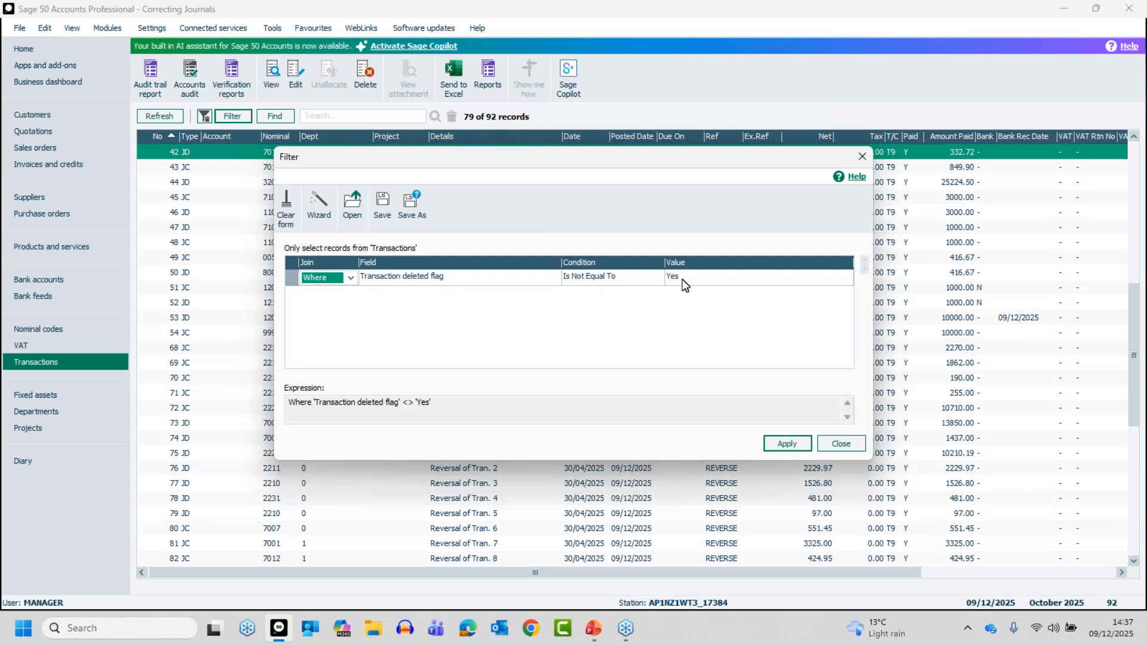
pyautogui.click(631, 282)
pyautogui.click(656, 277)
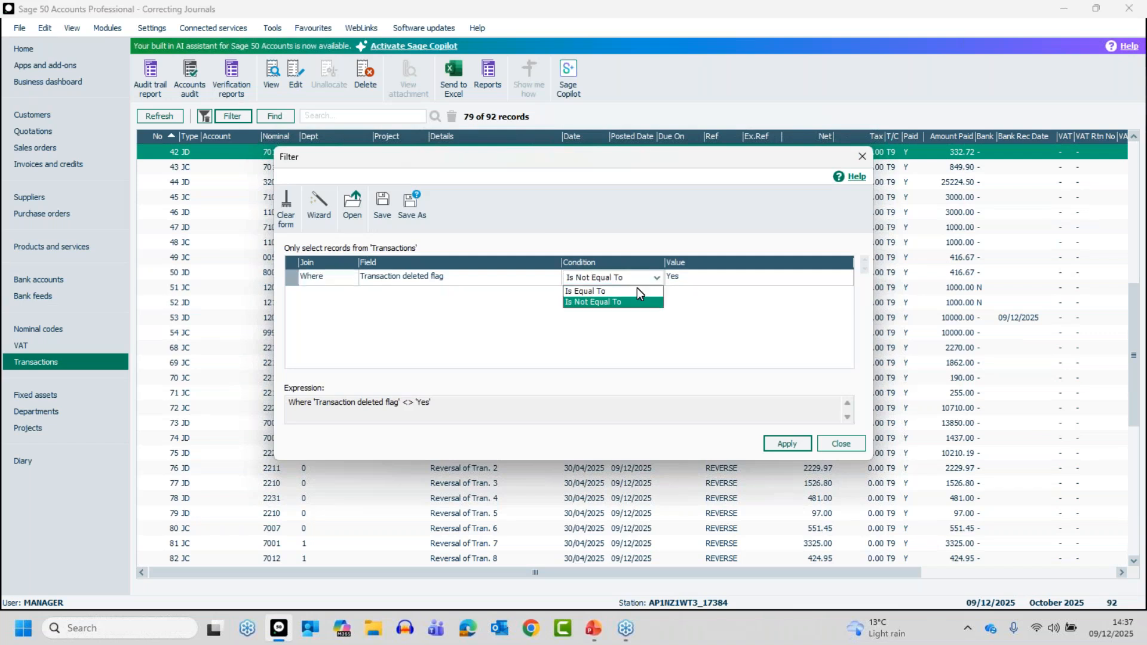
pyautogui.click(612, 294)
pyautogui.click(682, 279)
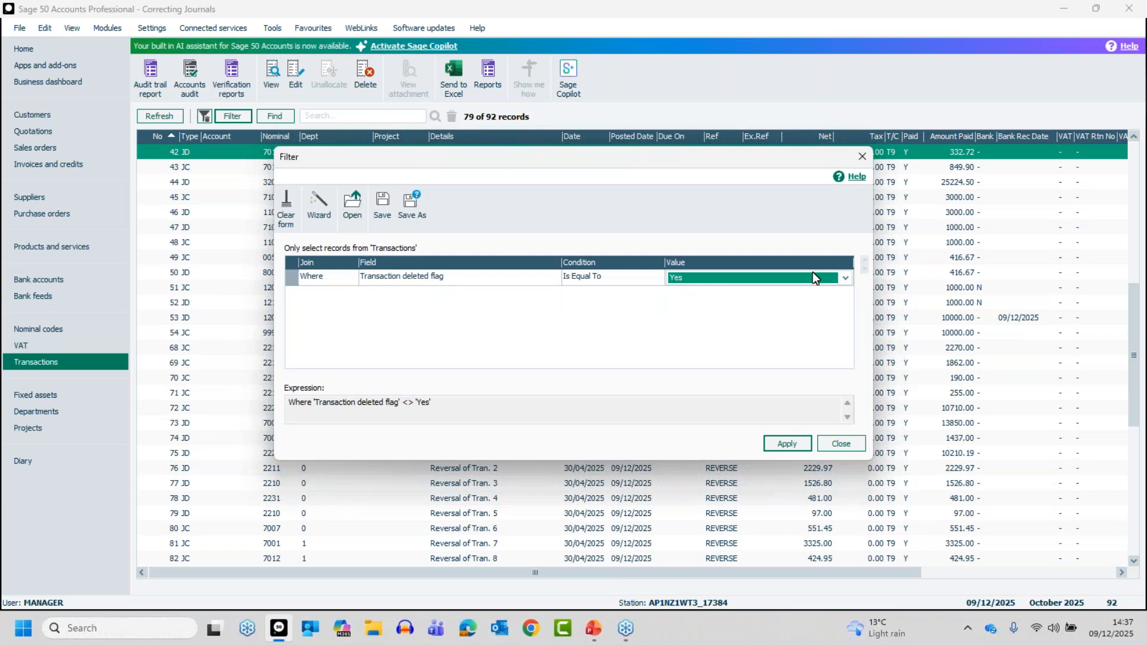
pyautogui.click(845, 277)
pyautogui.click(697, 291)
pyautogui.click(784, 446)
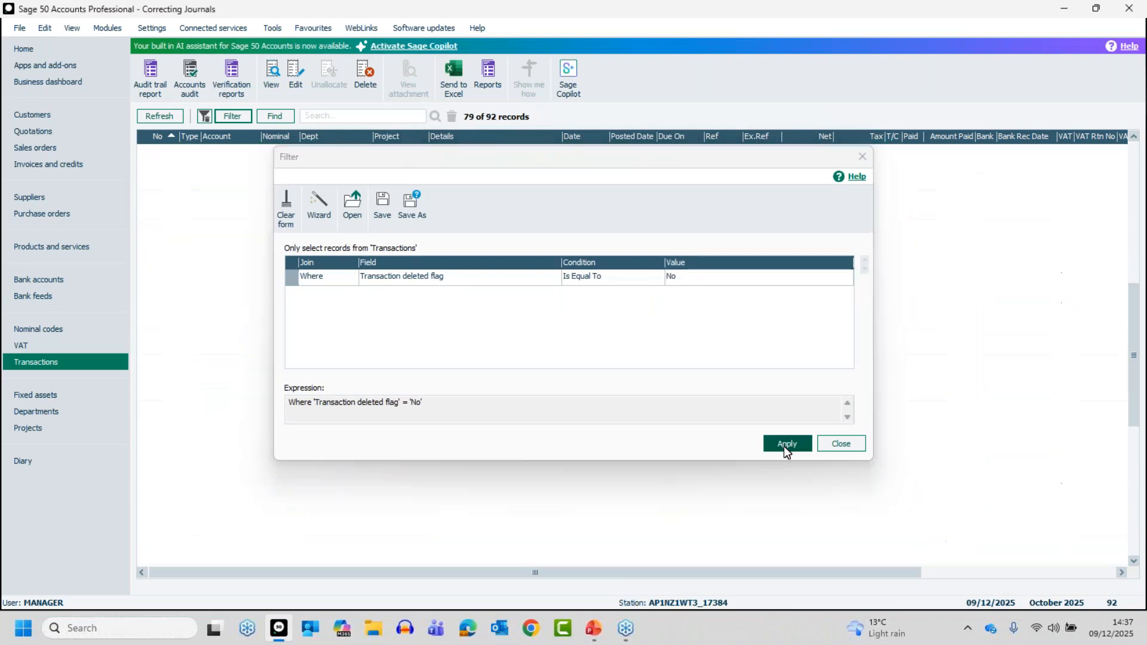
pyautogui.click(836, 443)
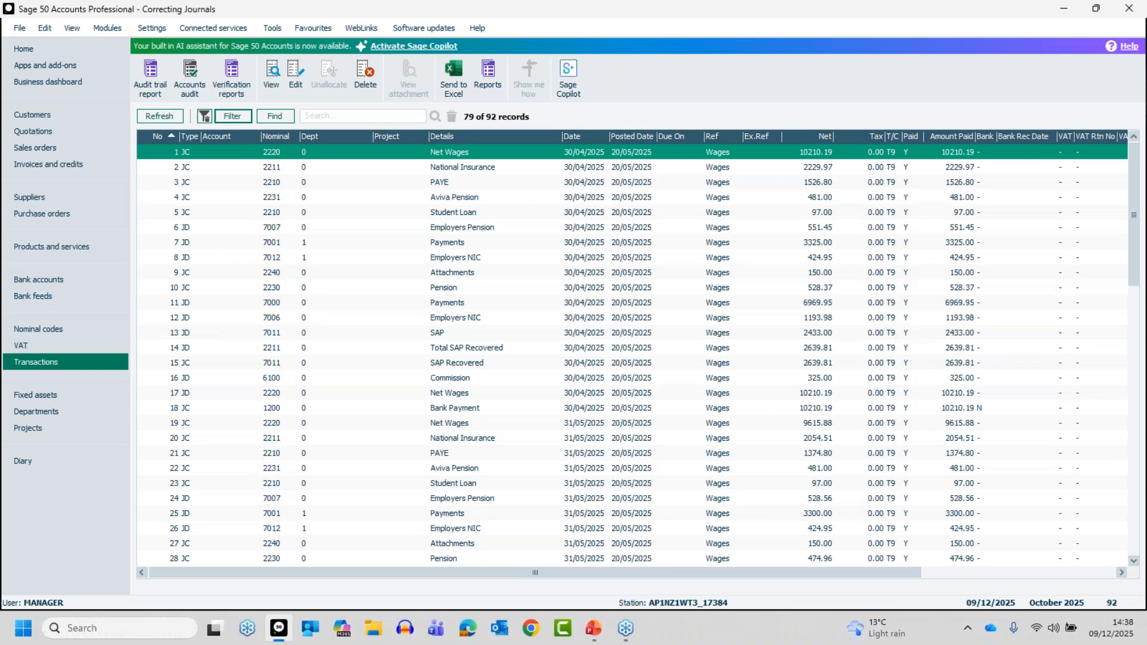
pyautogui.hotkey('alt', 'Tab')
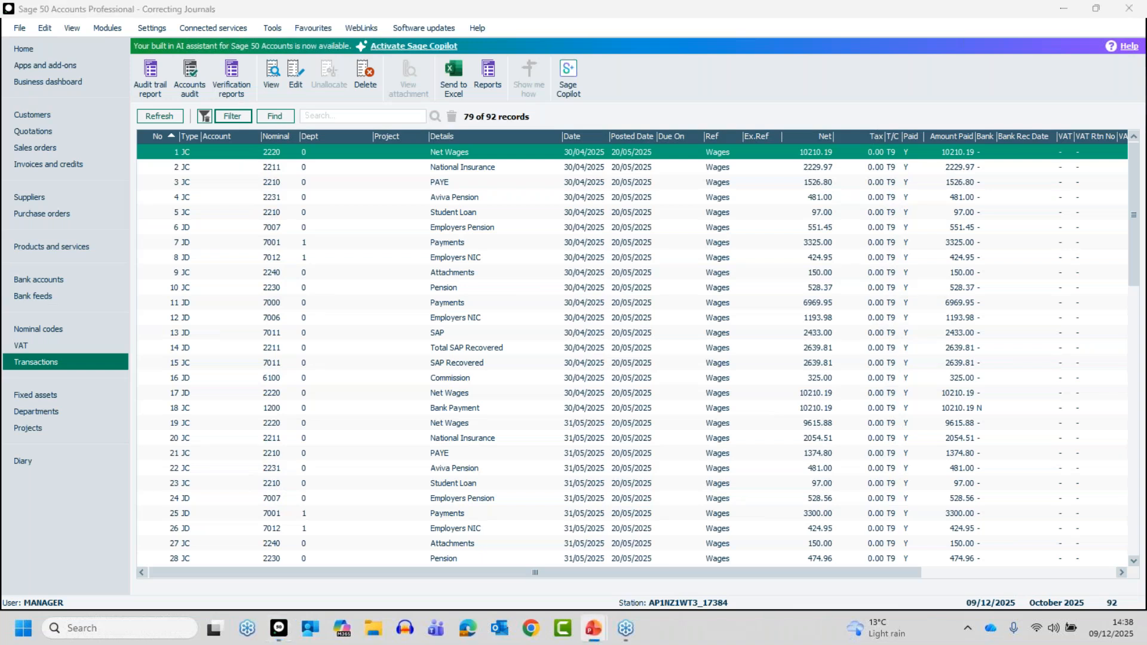